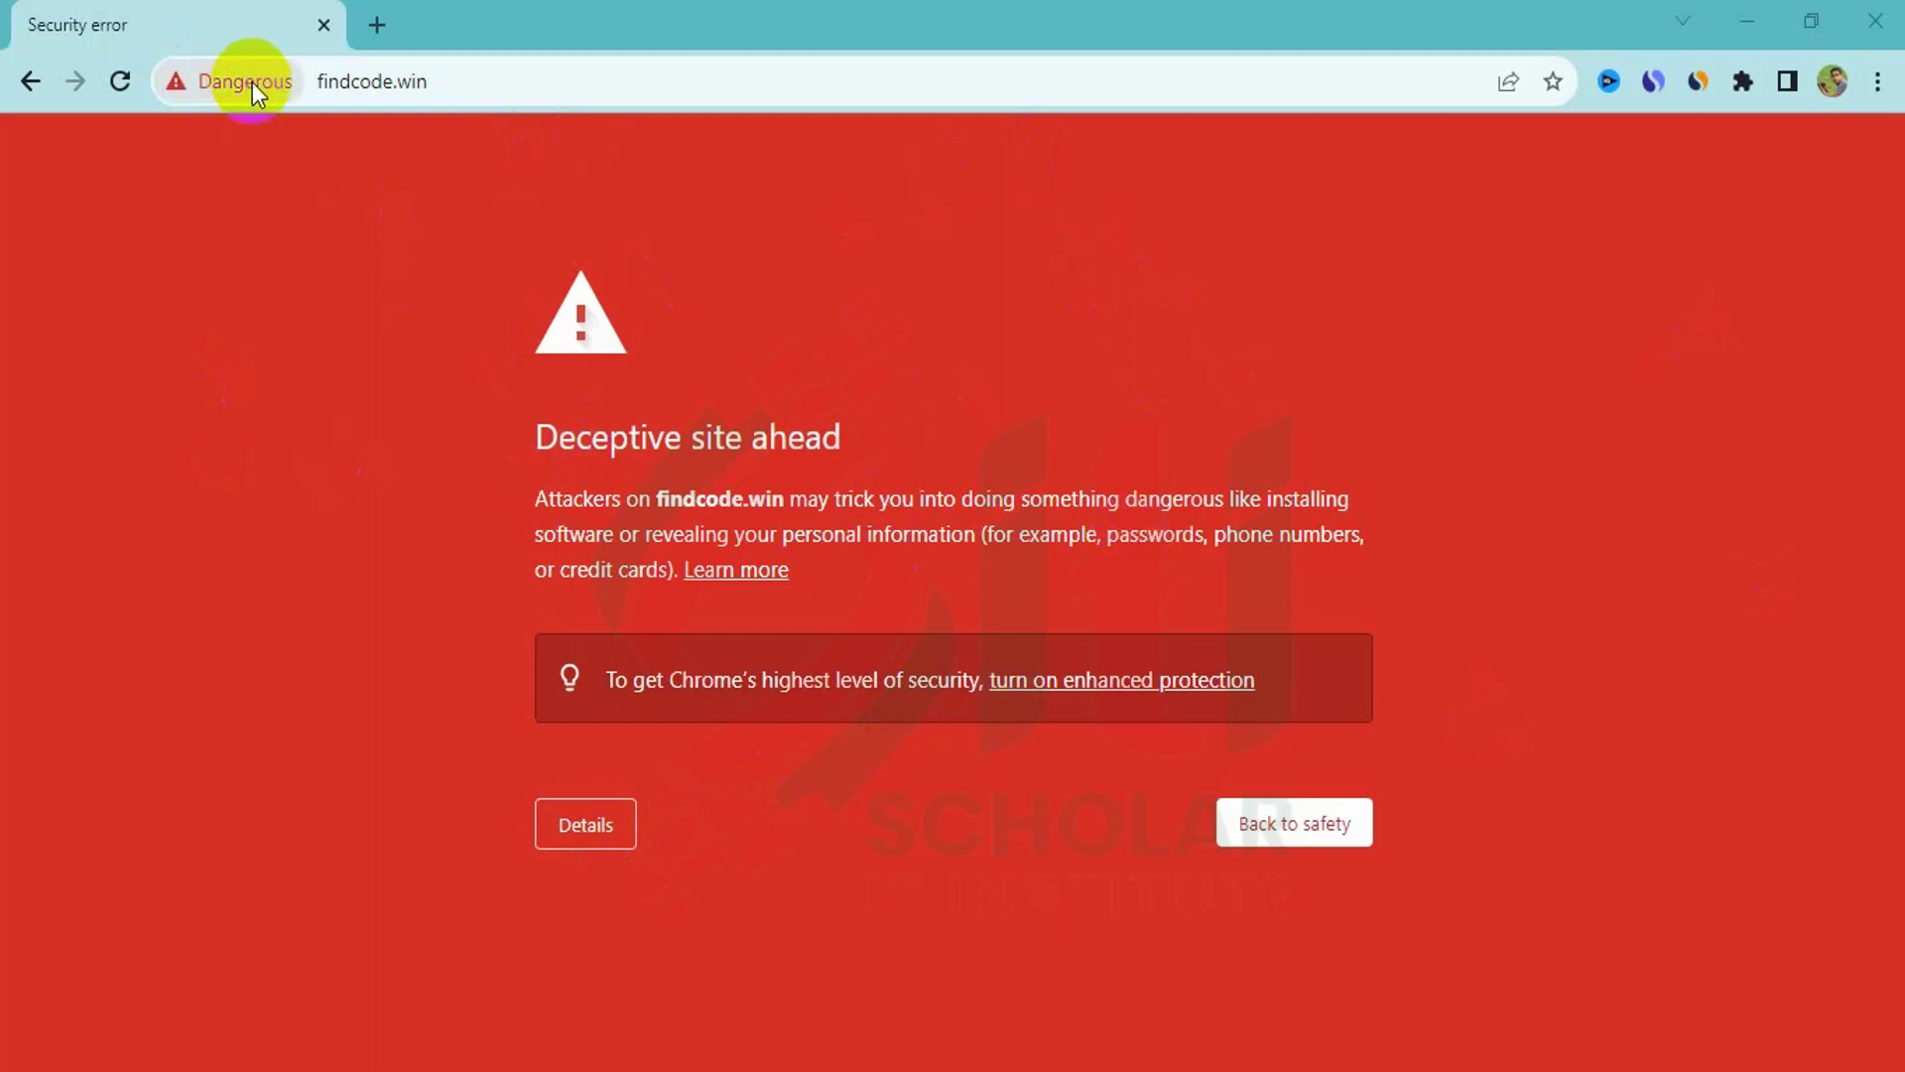
Examine the browser's security information for findcode.win.
click(365, 81)
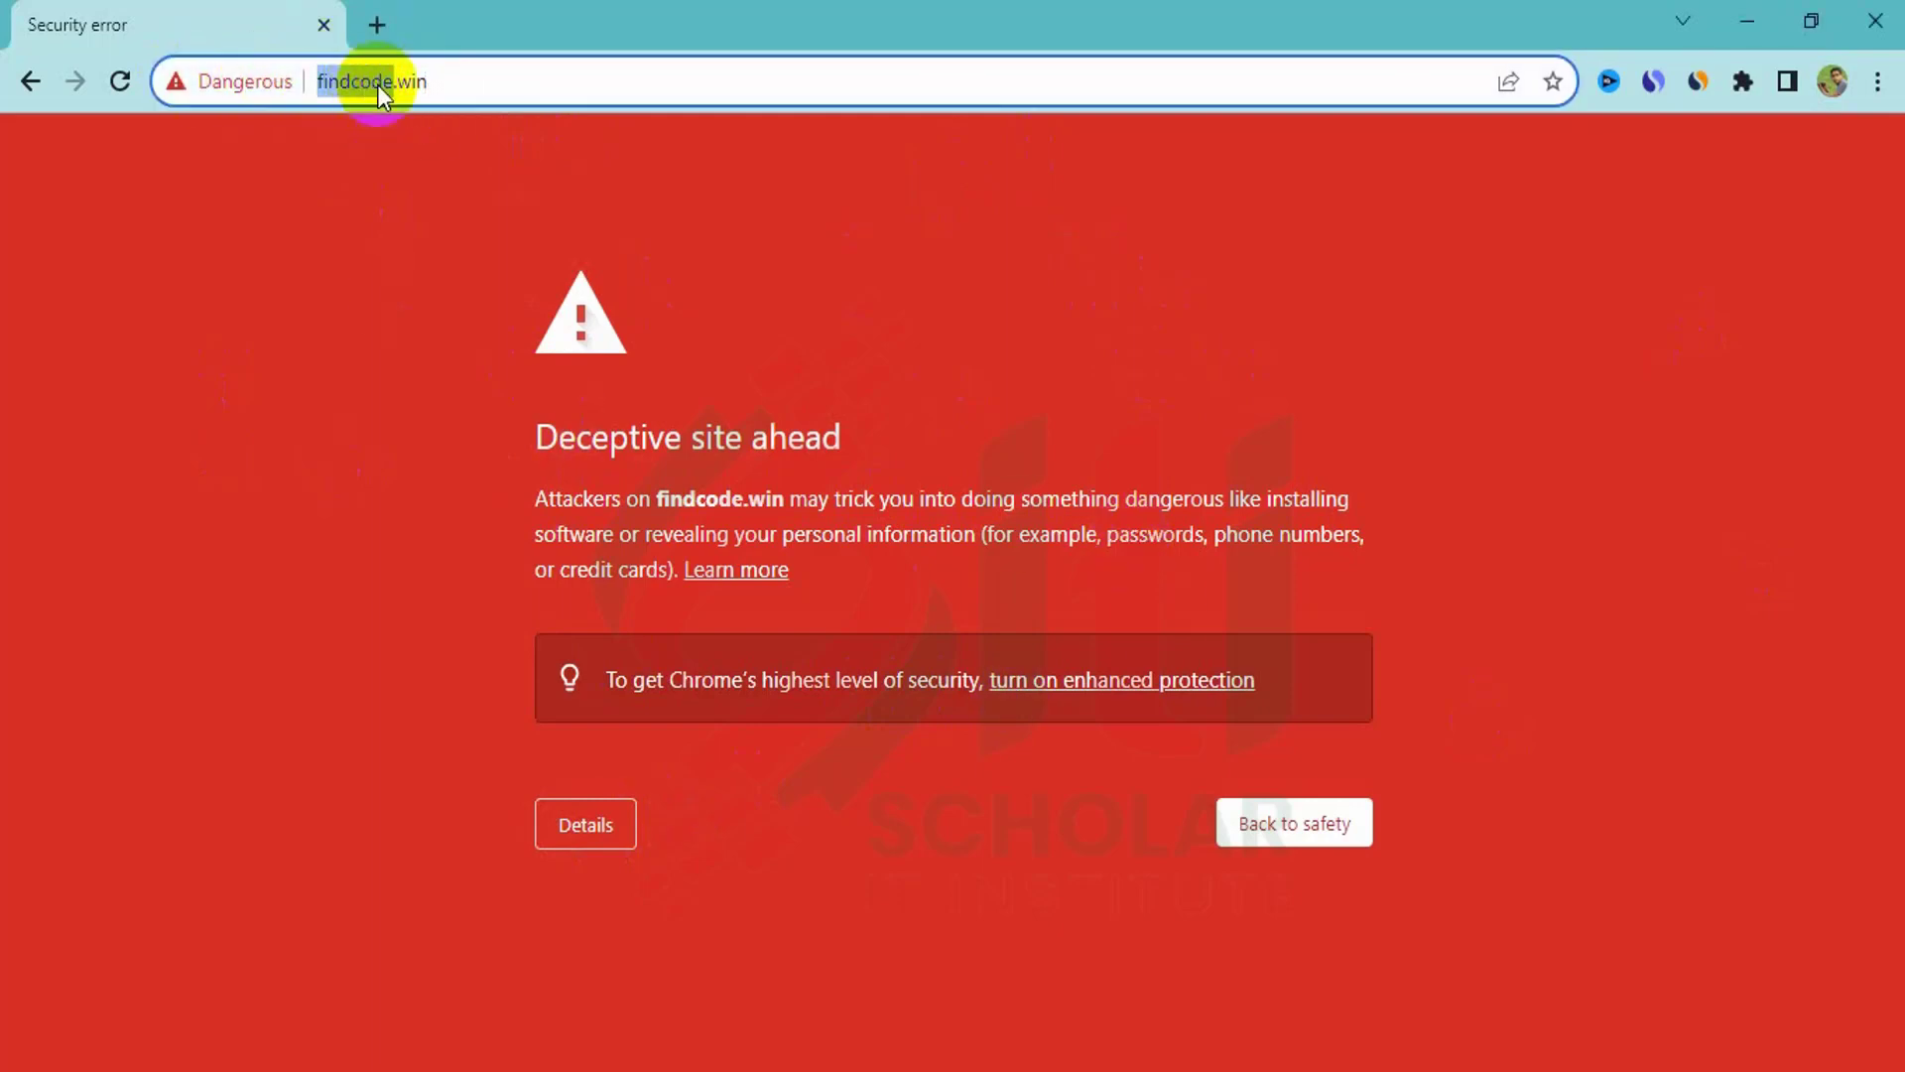
click(254, 85)
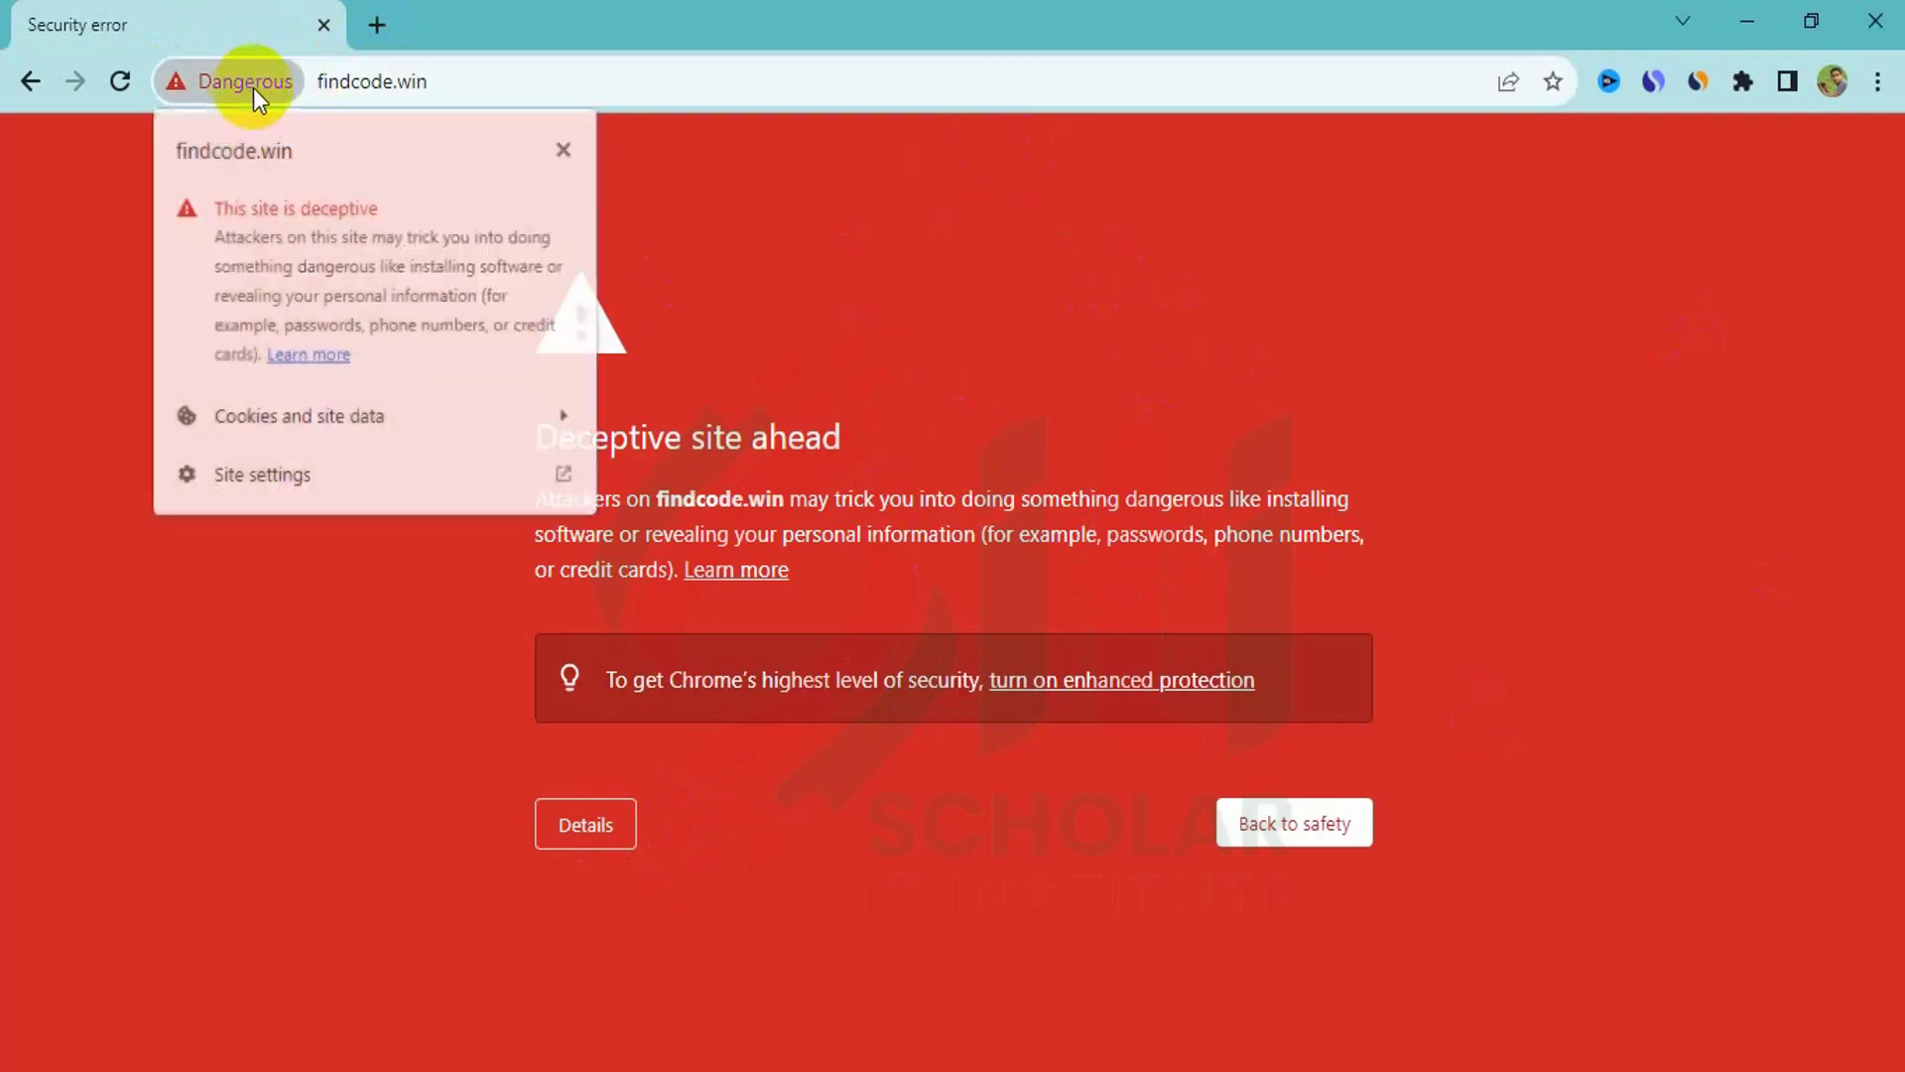
click(78, 197)
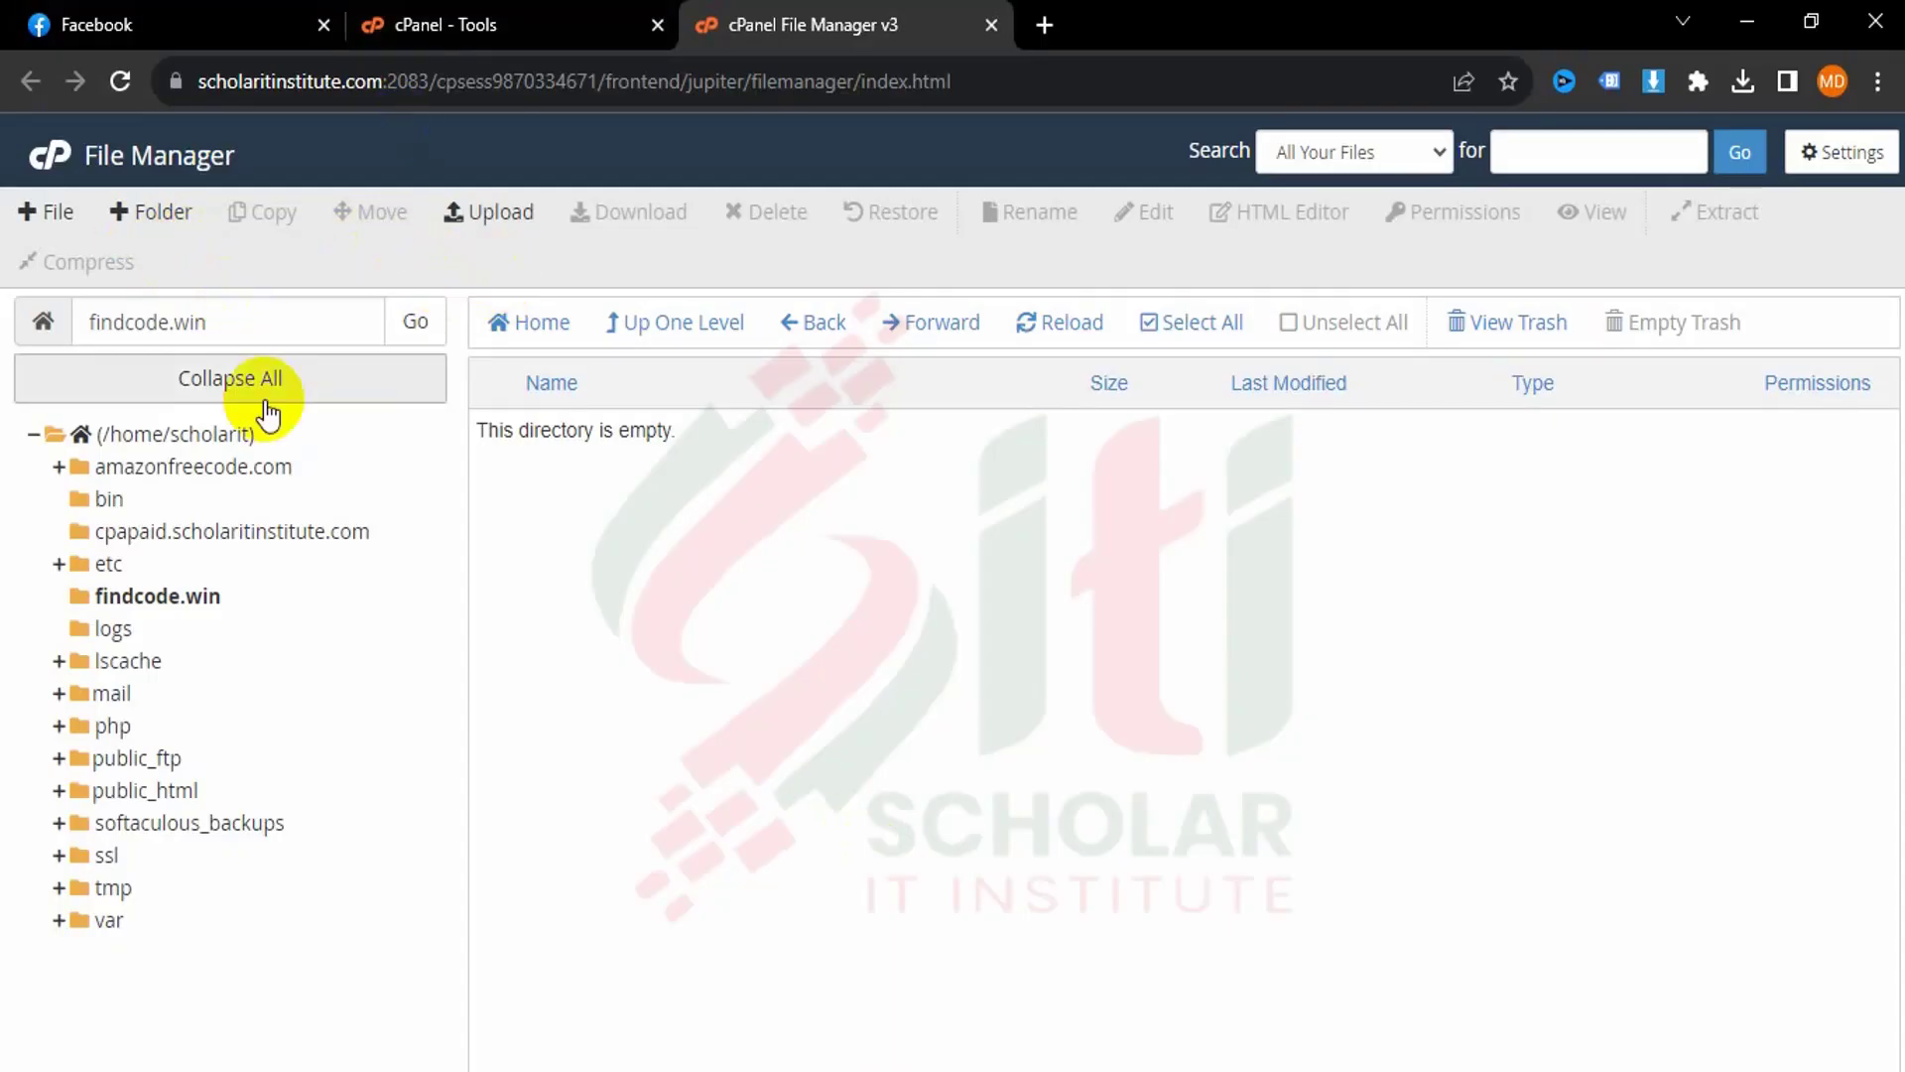
Go to the cPanel tools, open File Manager and enter the findcode.win folder.
click(49, 156)
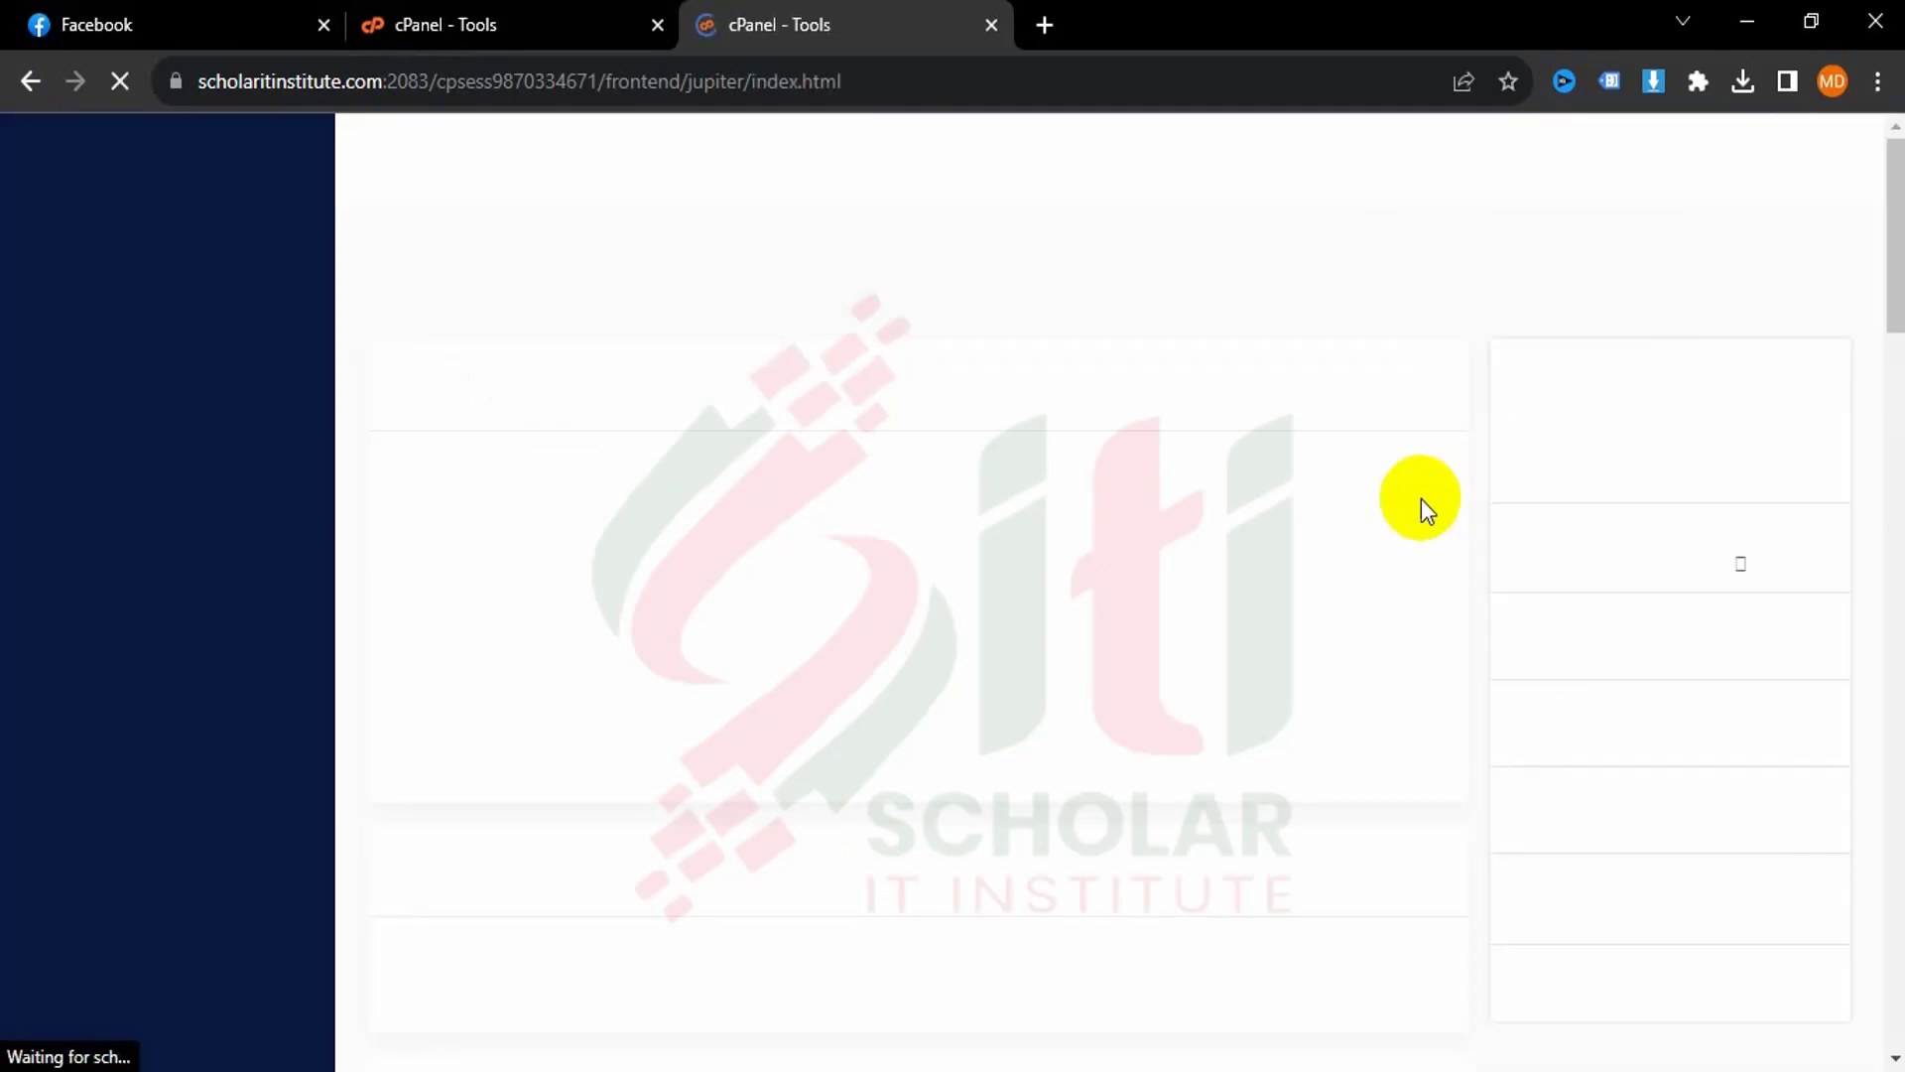
scroll(1014, 551, down, 4)
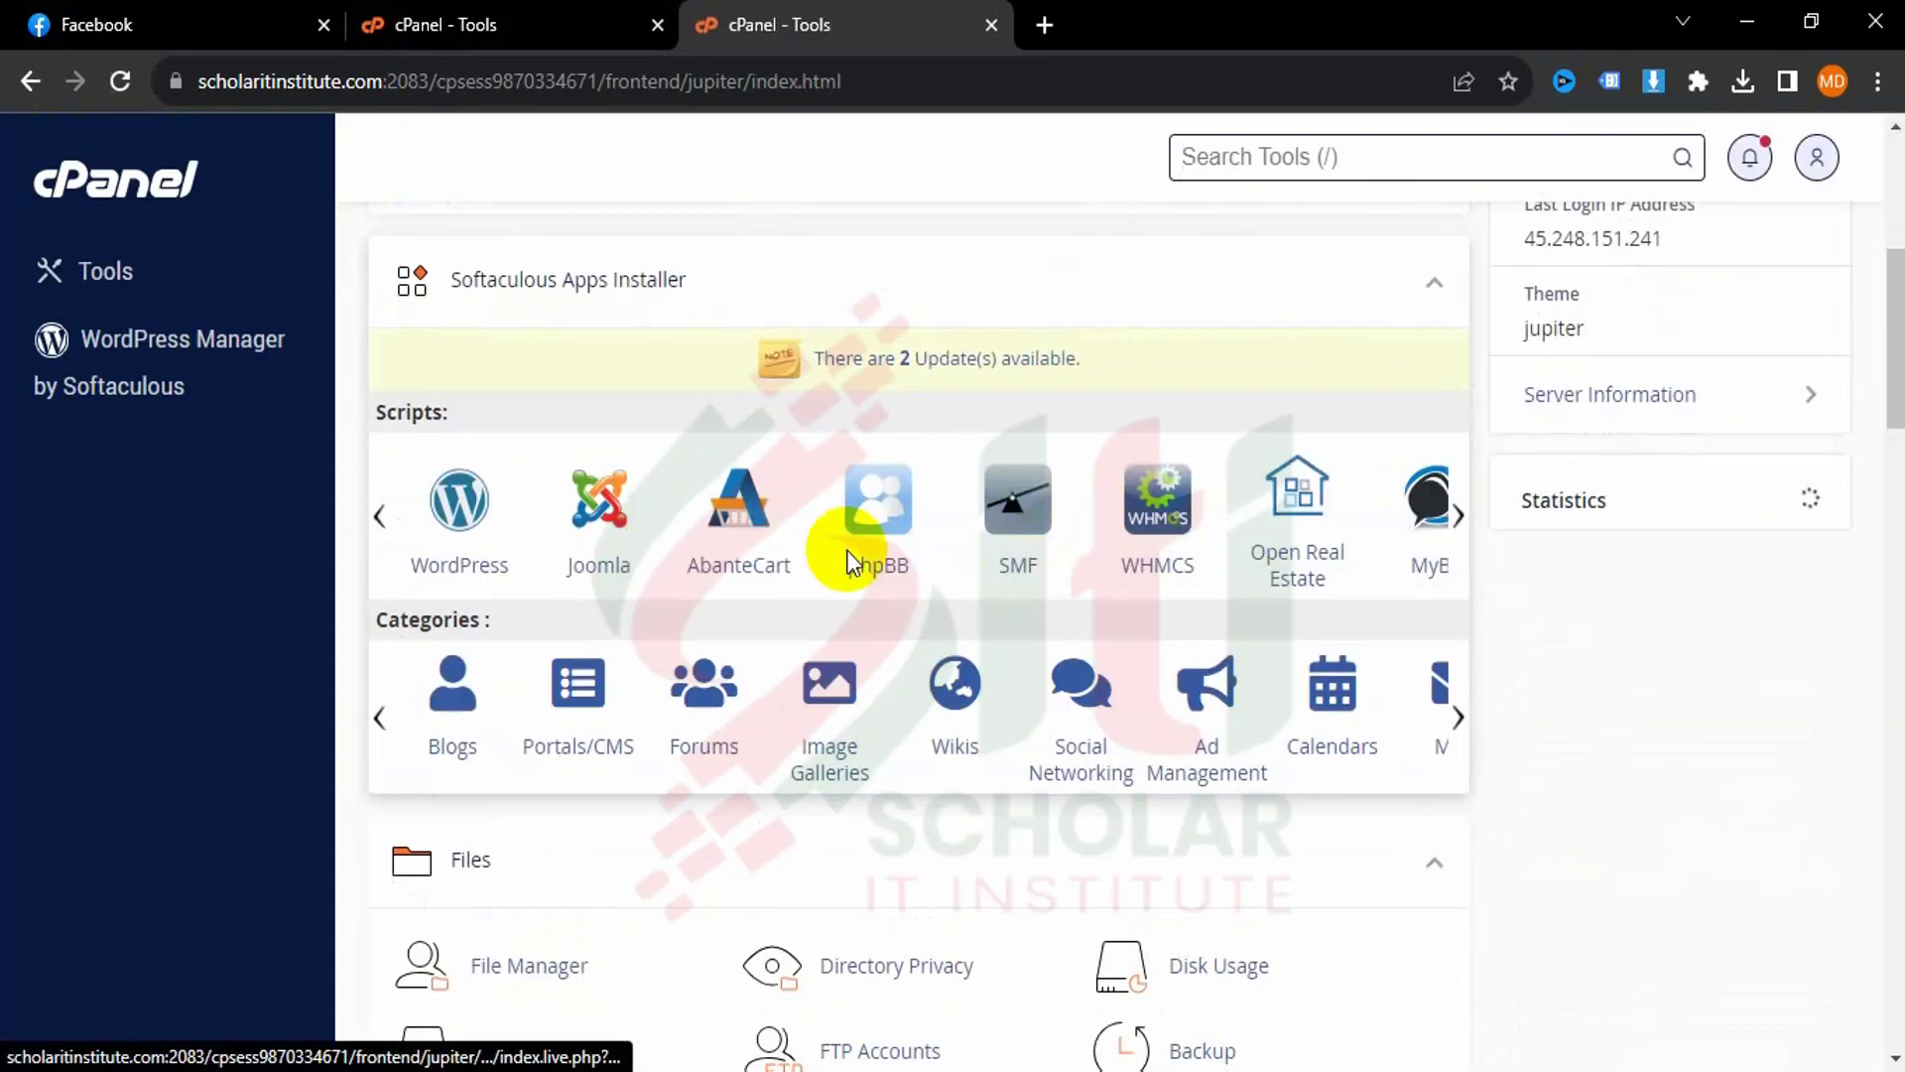
scroll(655, 508, up, 4)
scroll(596, 506, up, 1)
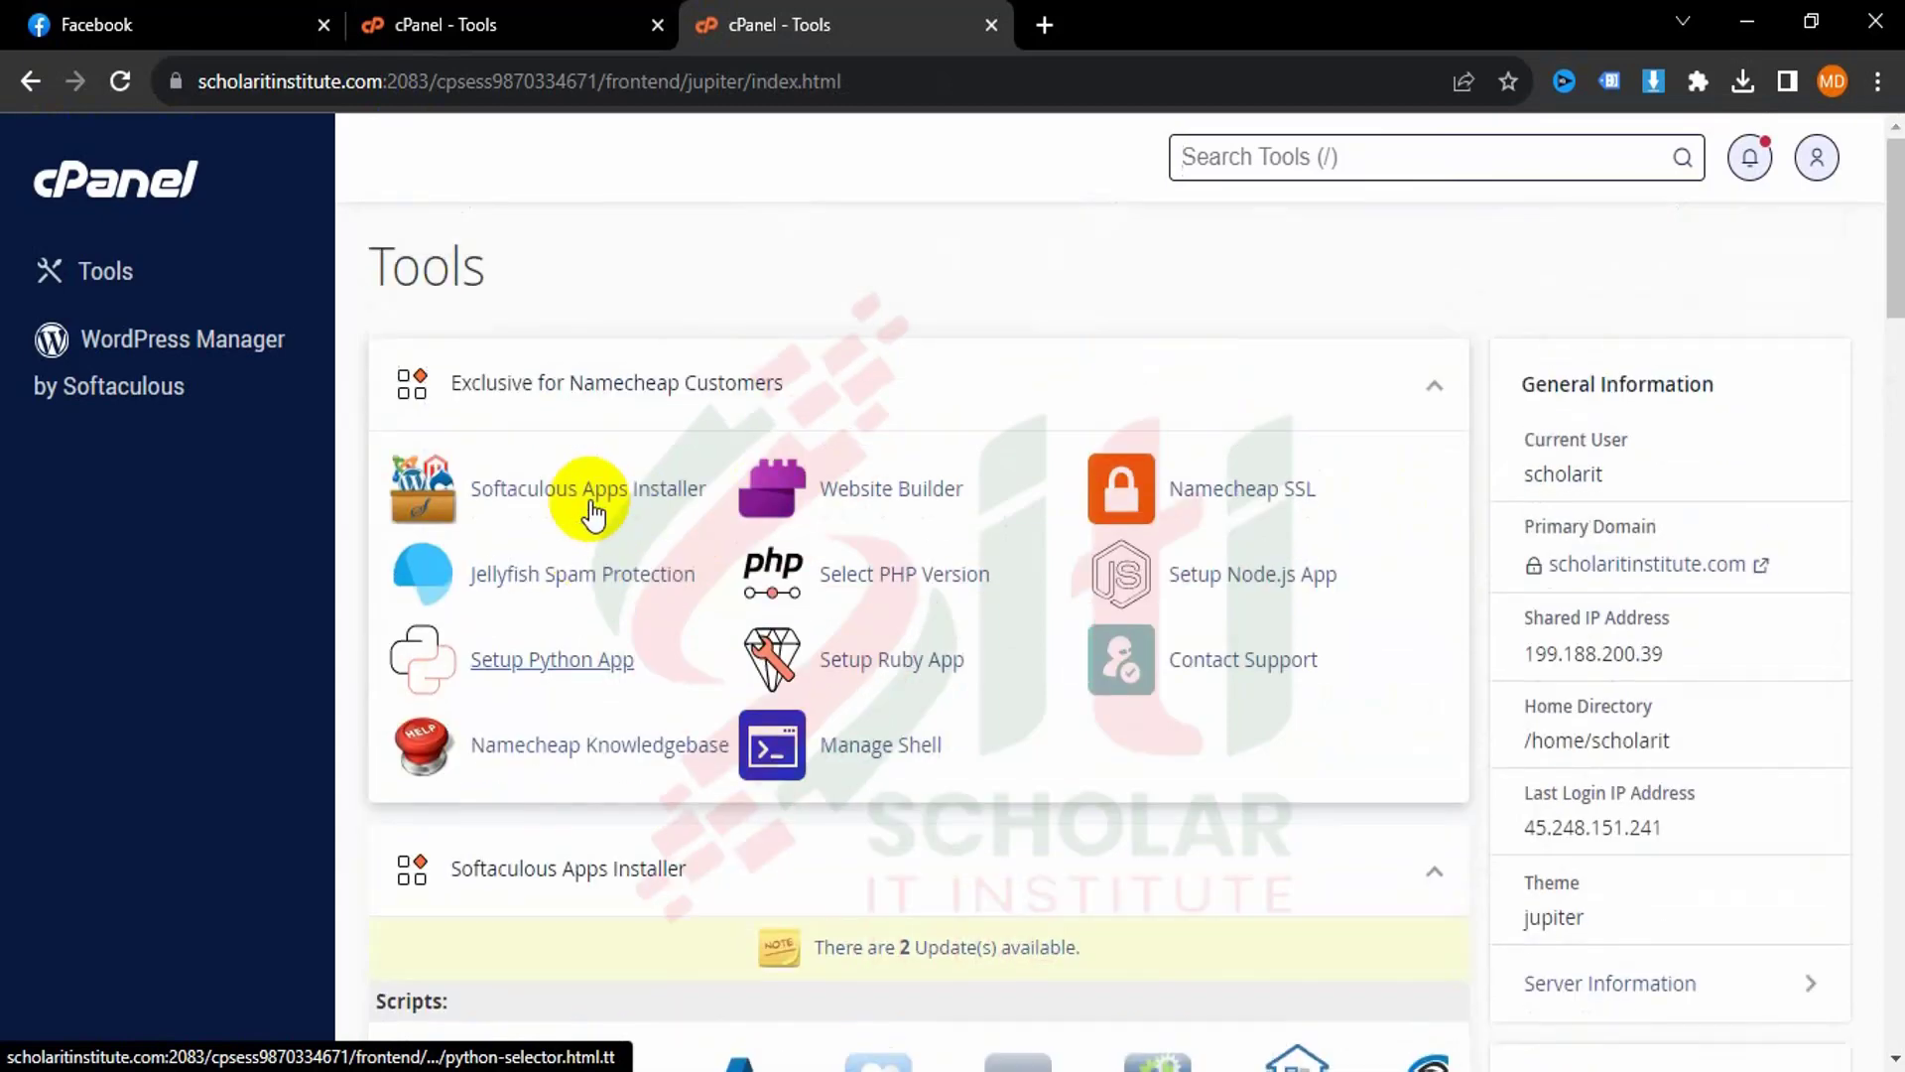
scroll(592, 511, down, 2)
scroll(675, 506, down, 8)
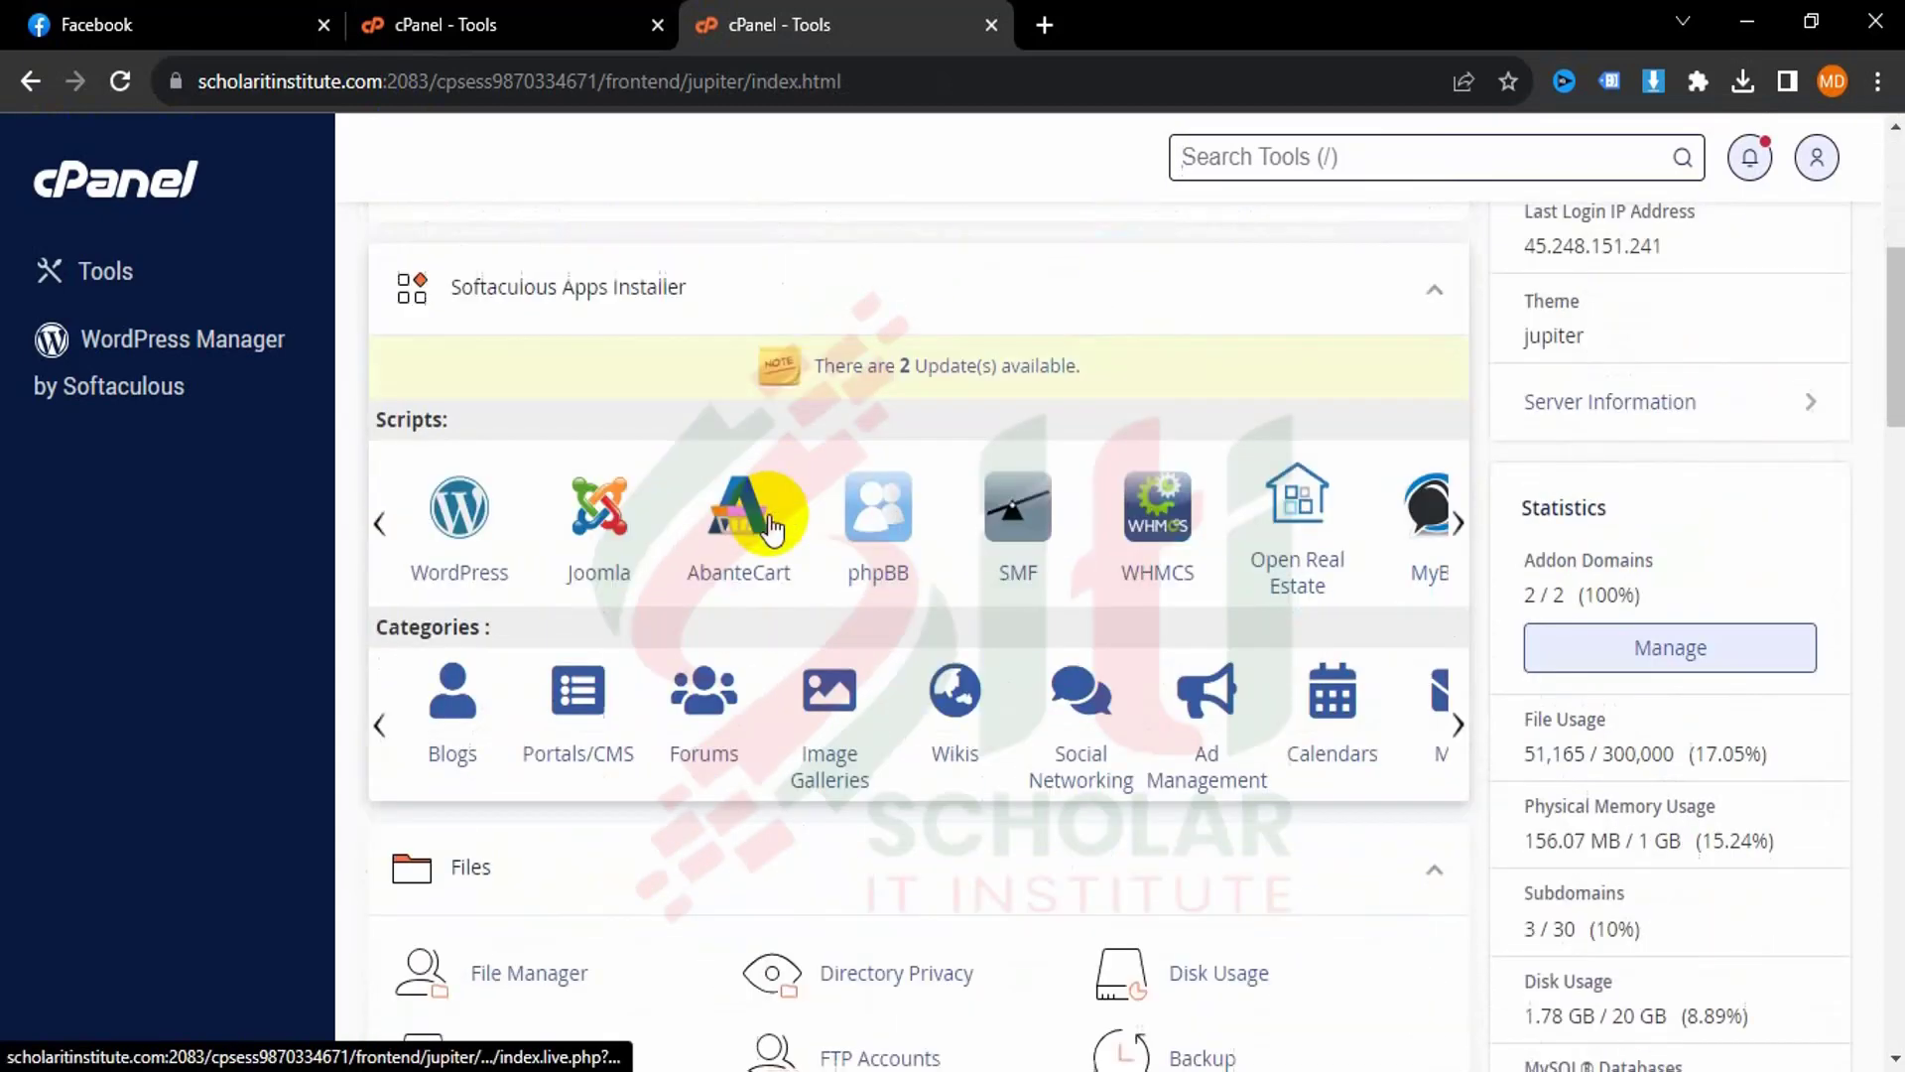
click(540, 375)
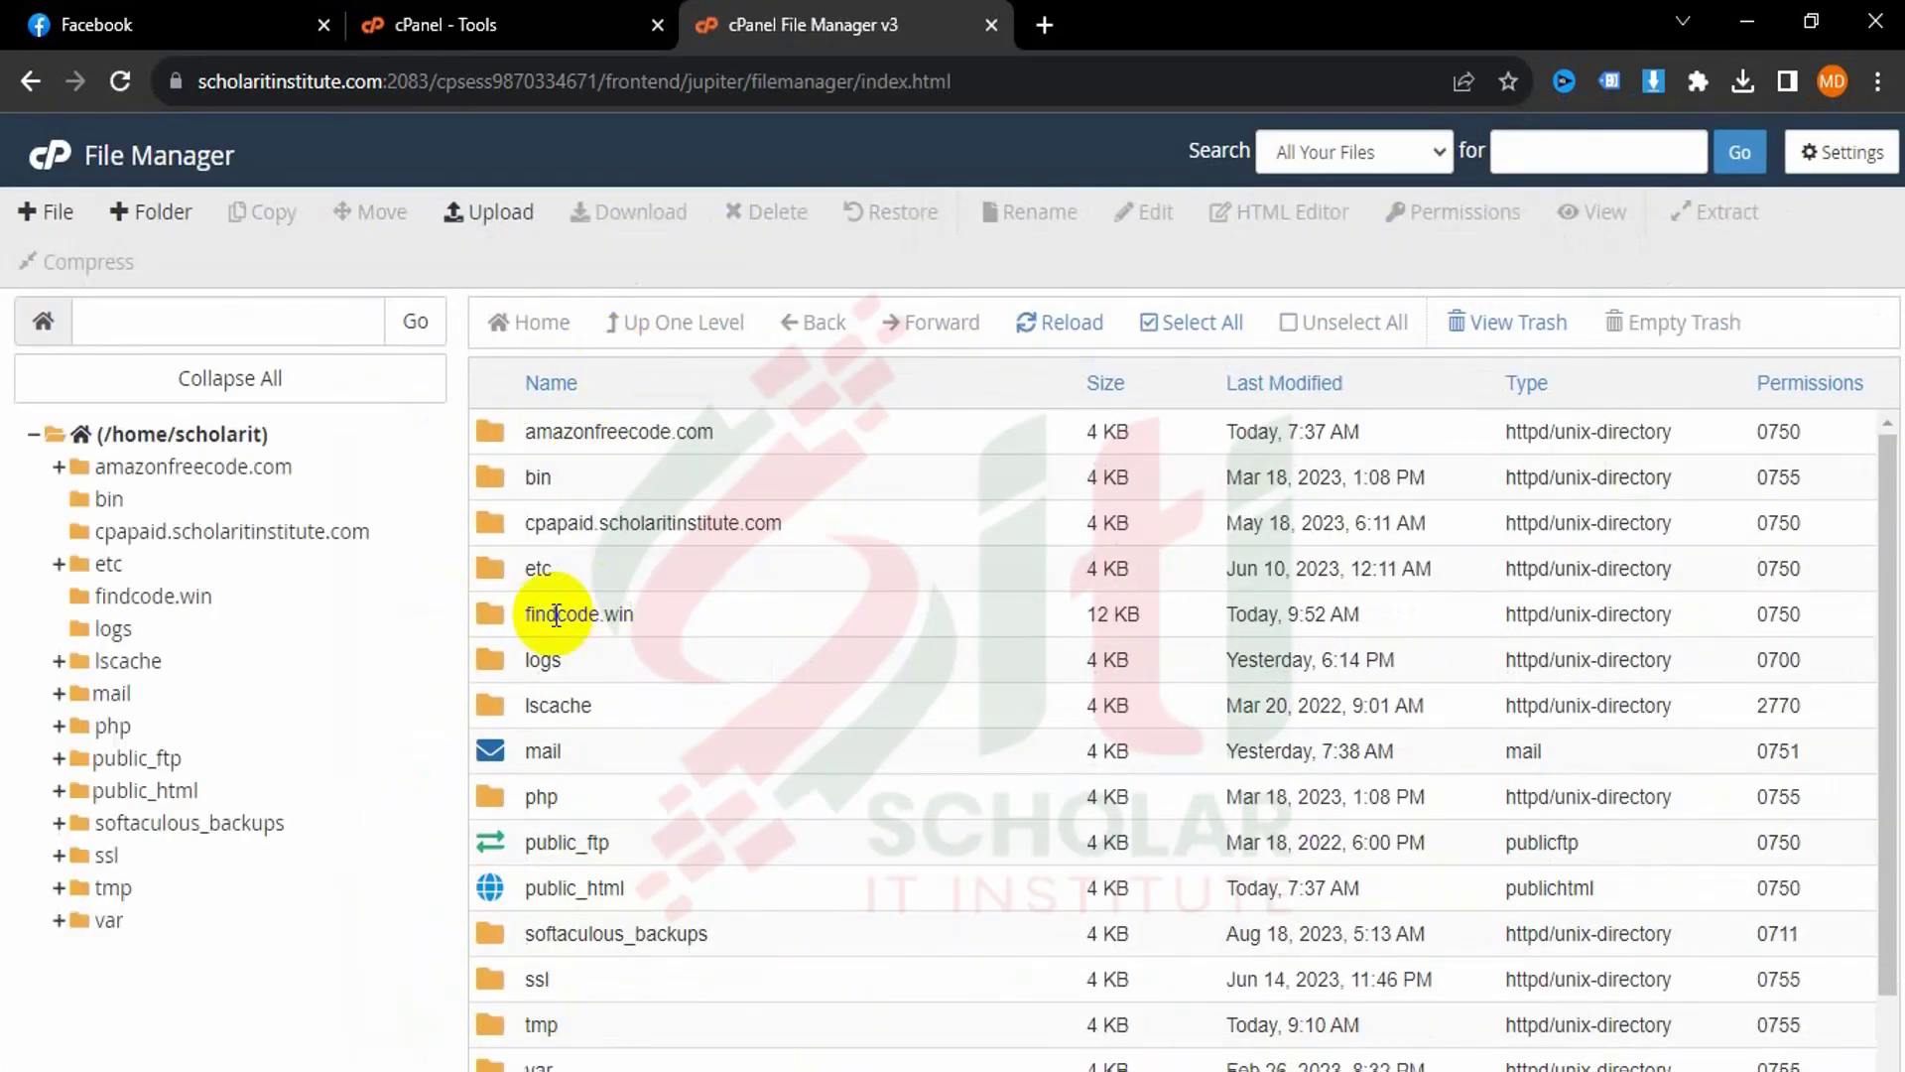
double_click(490, 615)
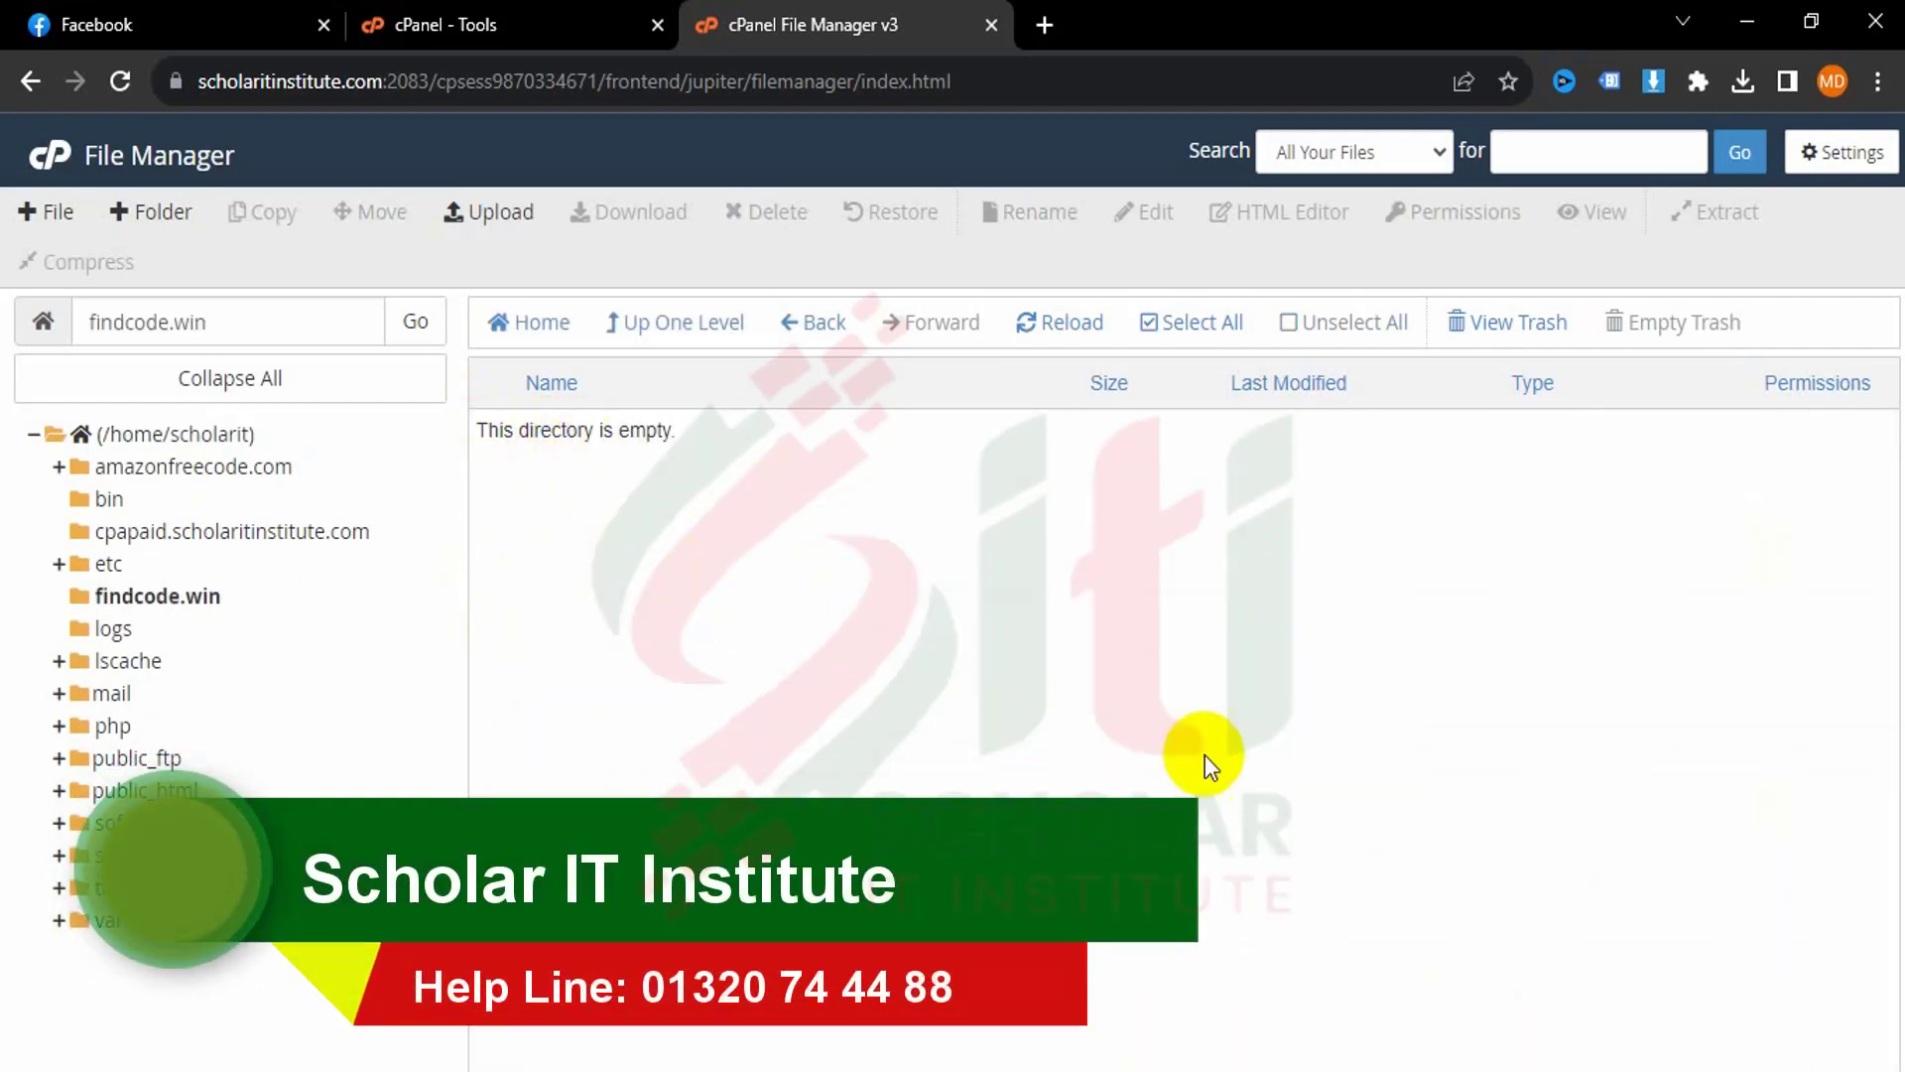
Delete all files and folders in the File Manager trash, and return to the home directory.
click(1533, 340)
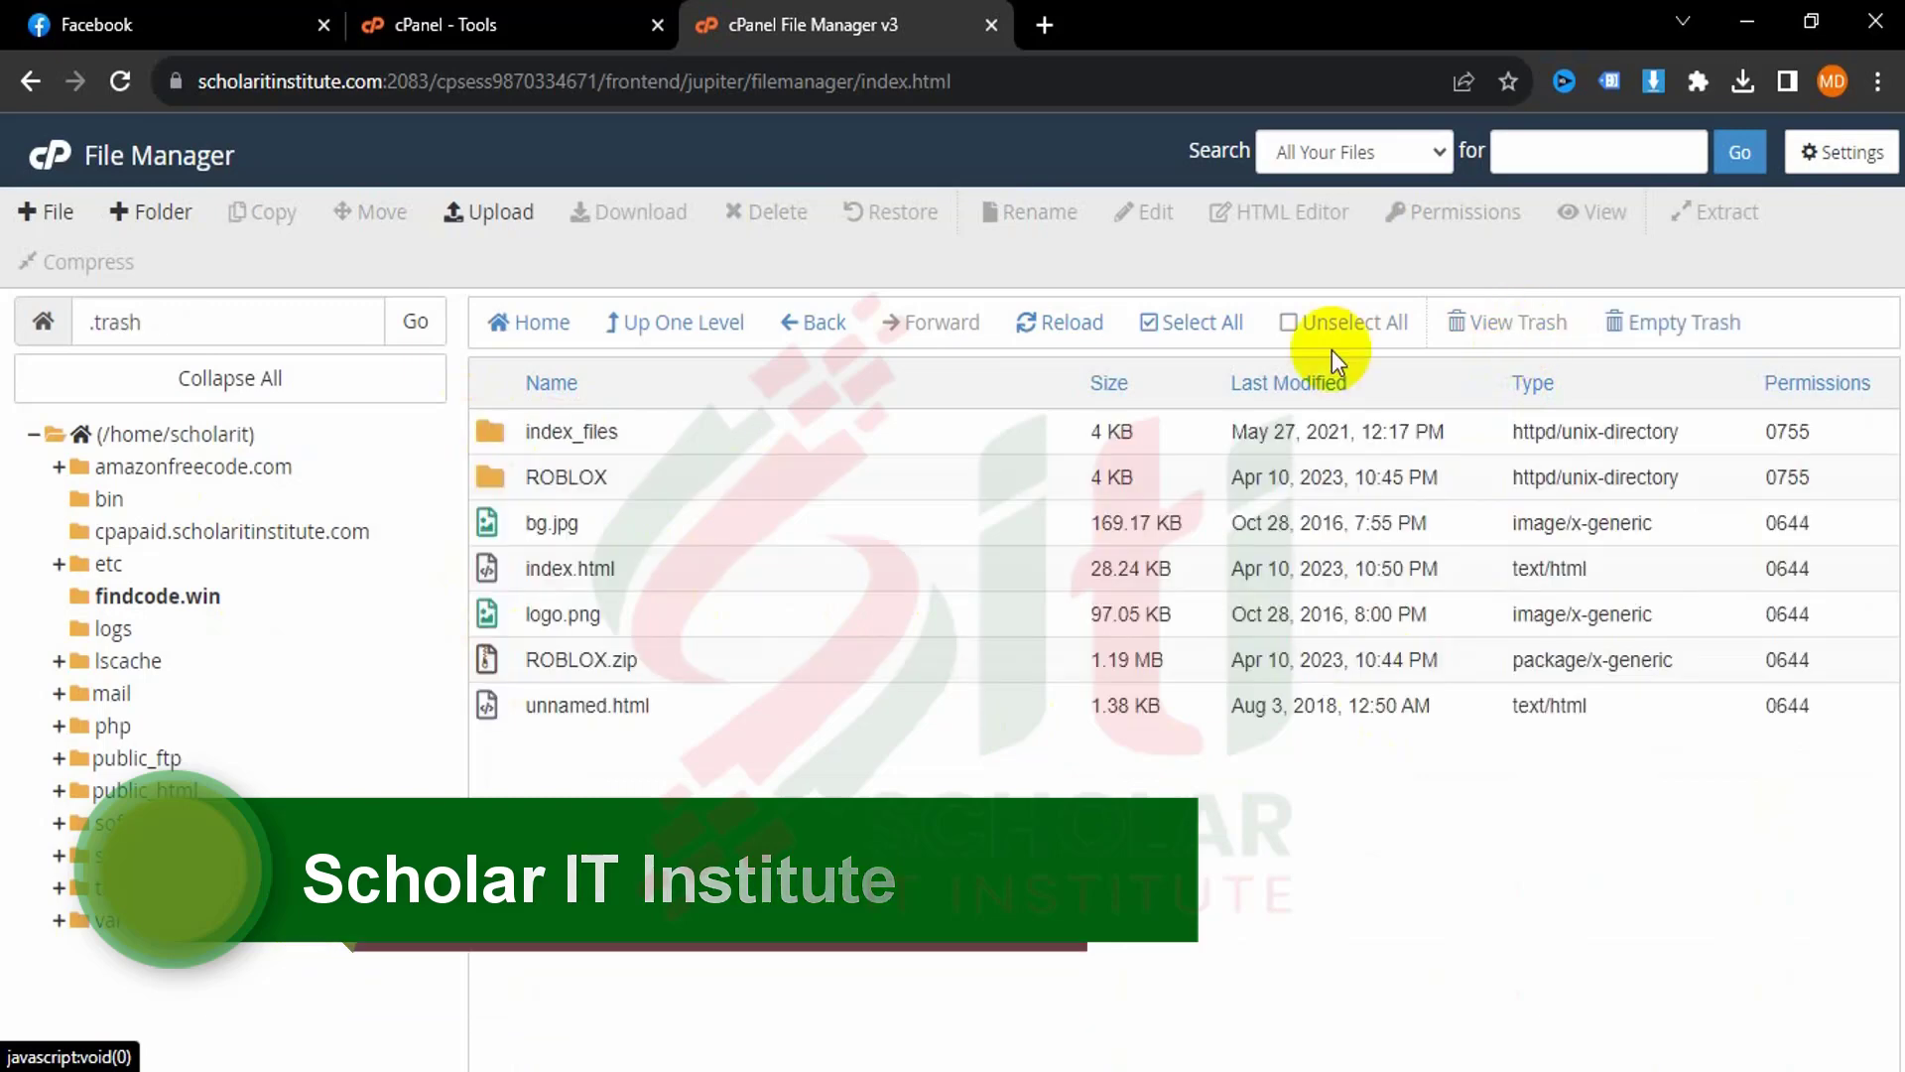
drag(480, 430, 1866, 749)
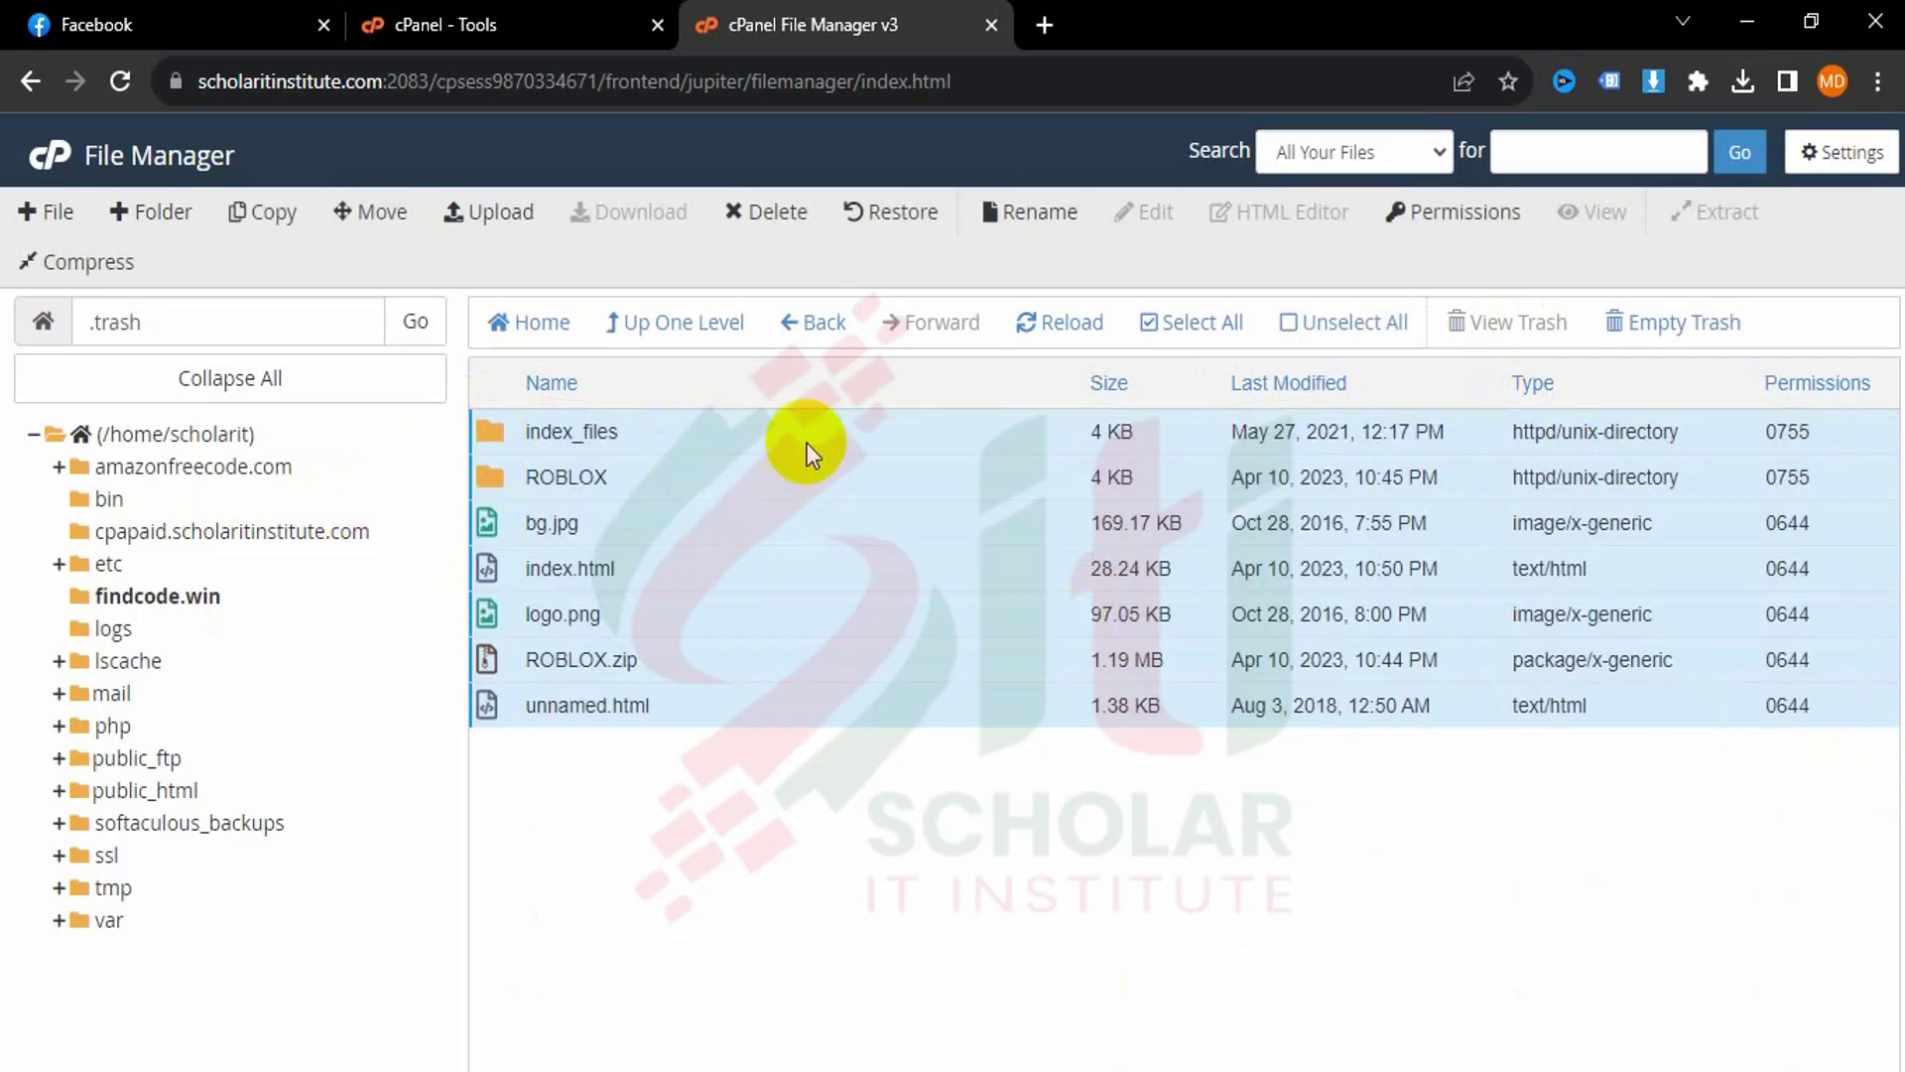
click(764, 212)
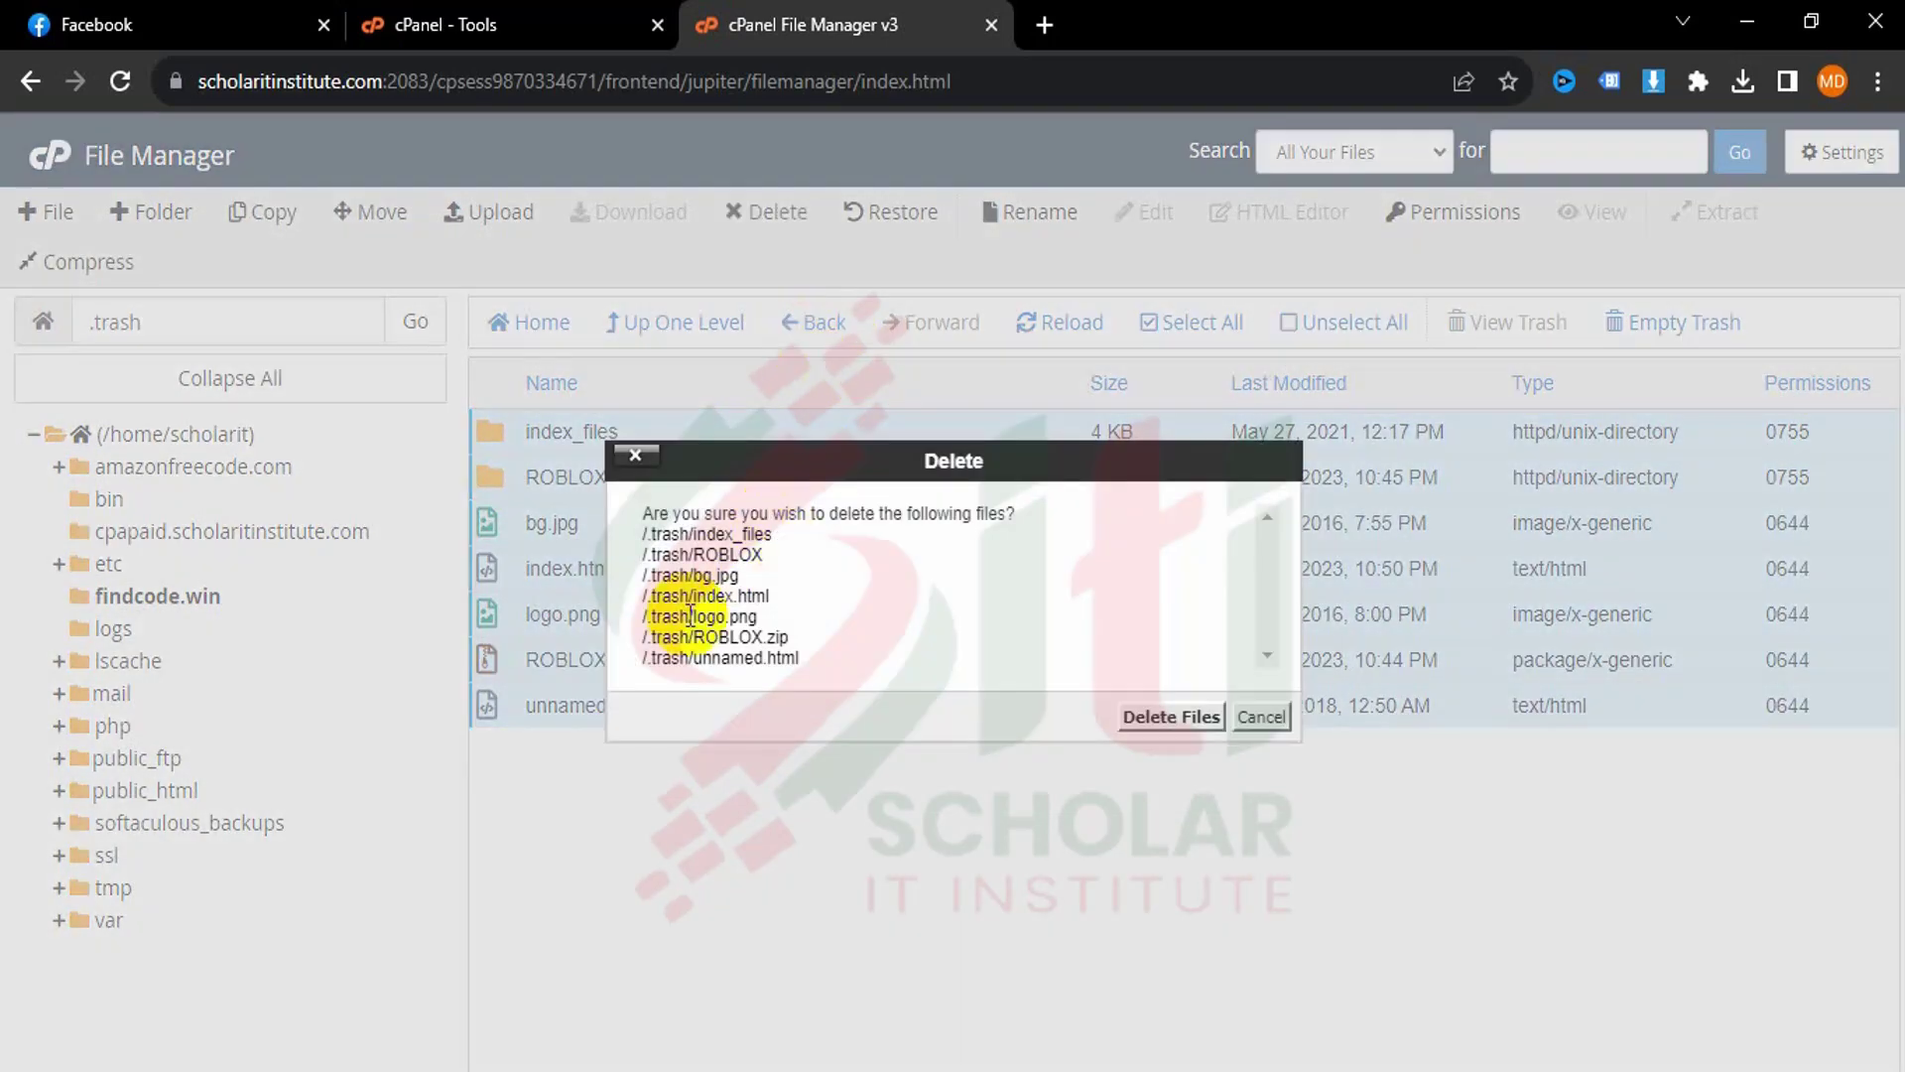
click(1151, 716)
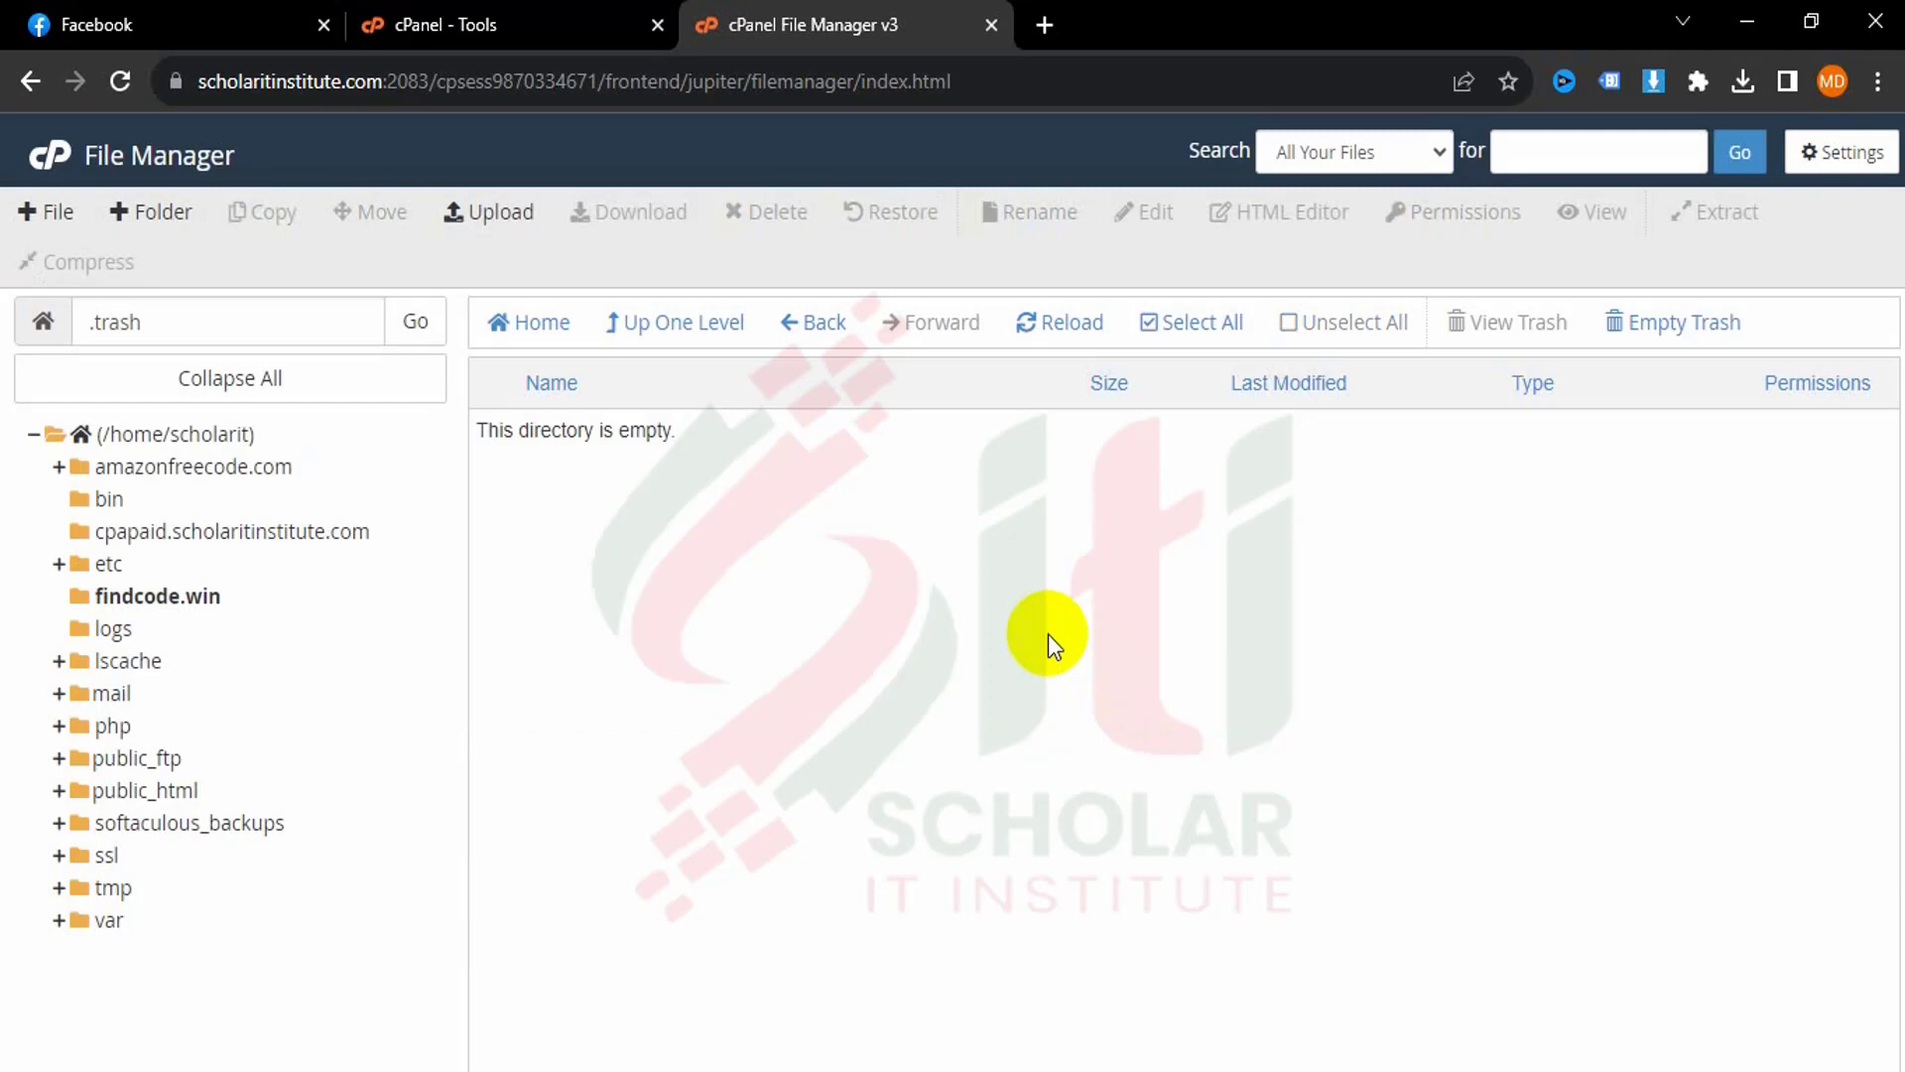
click(808, 323)
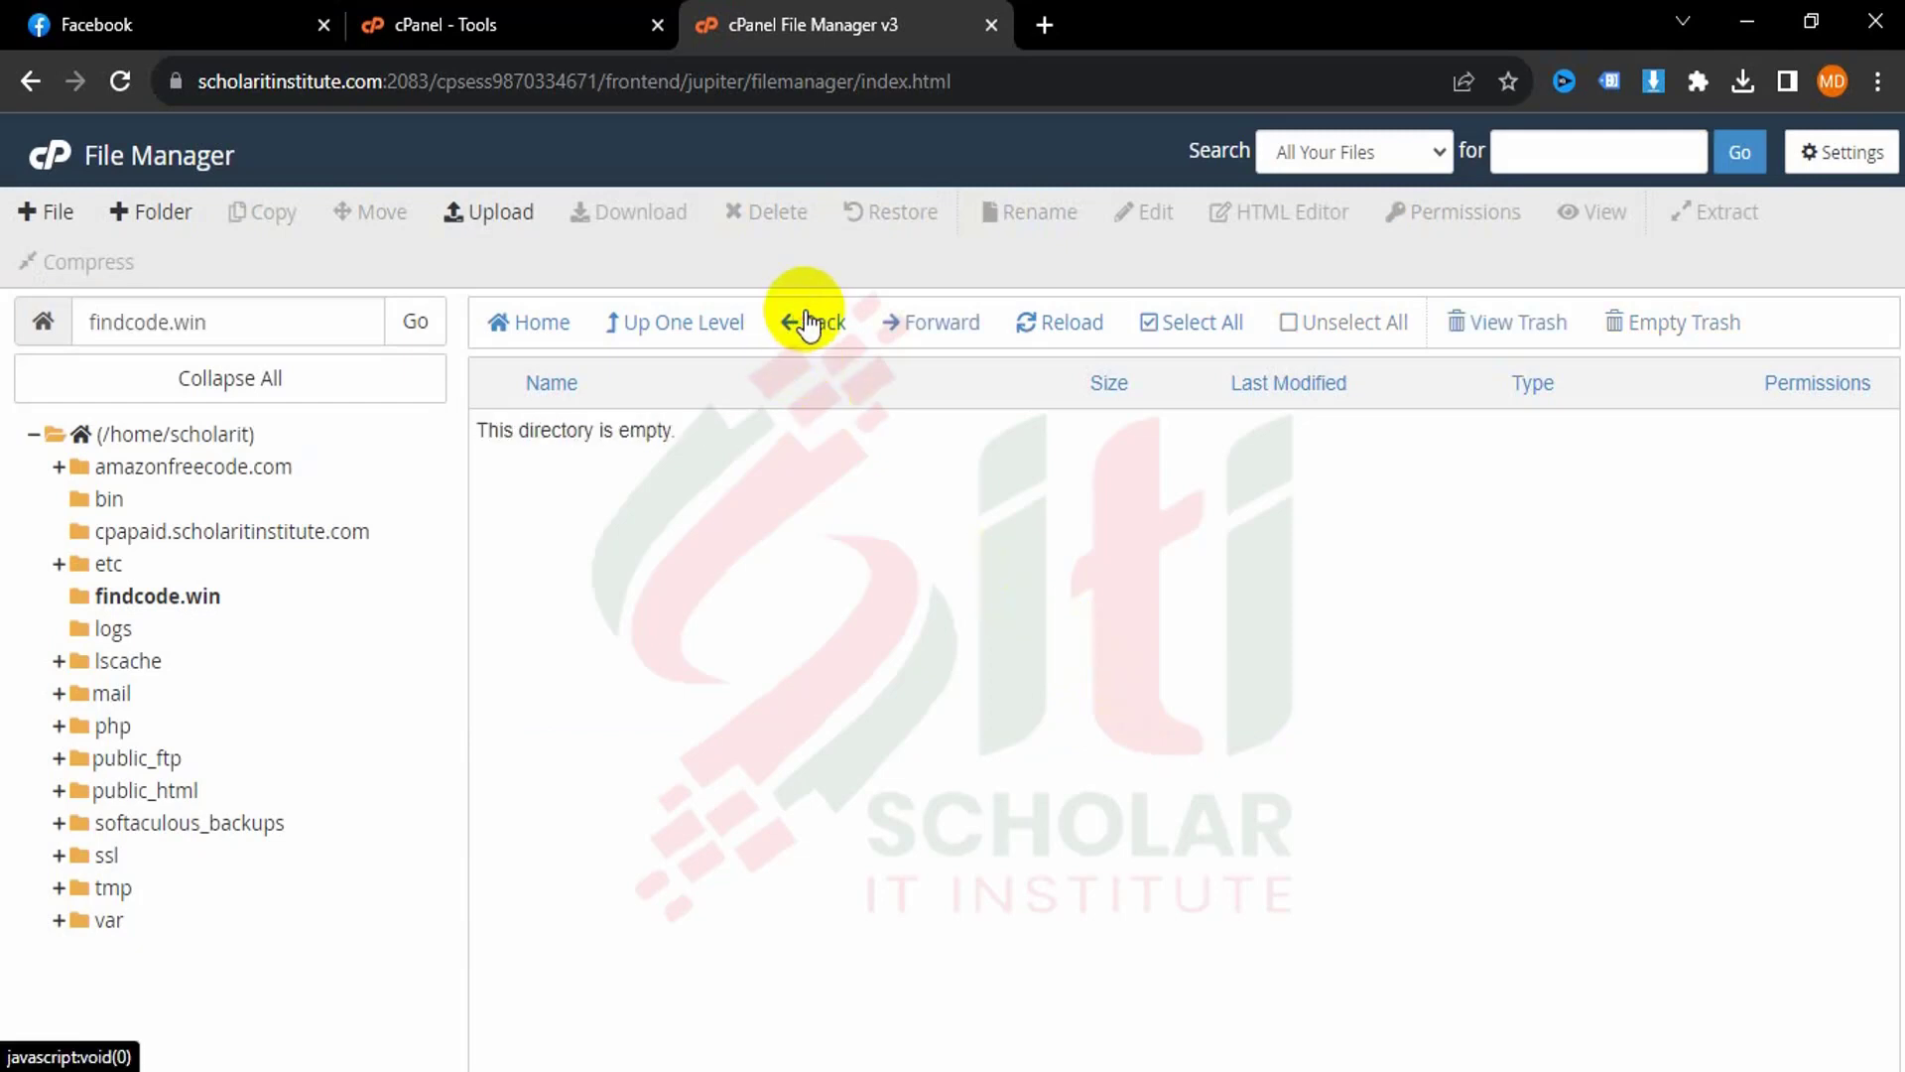
click(804, 331)
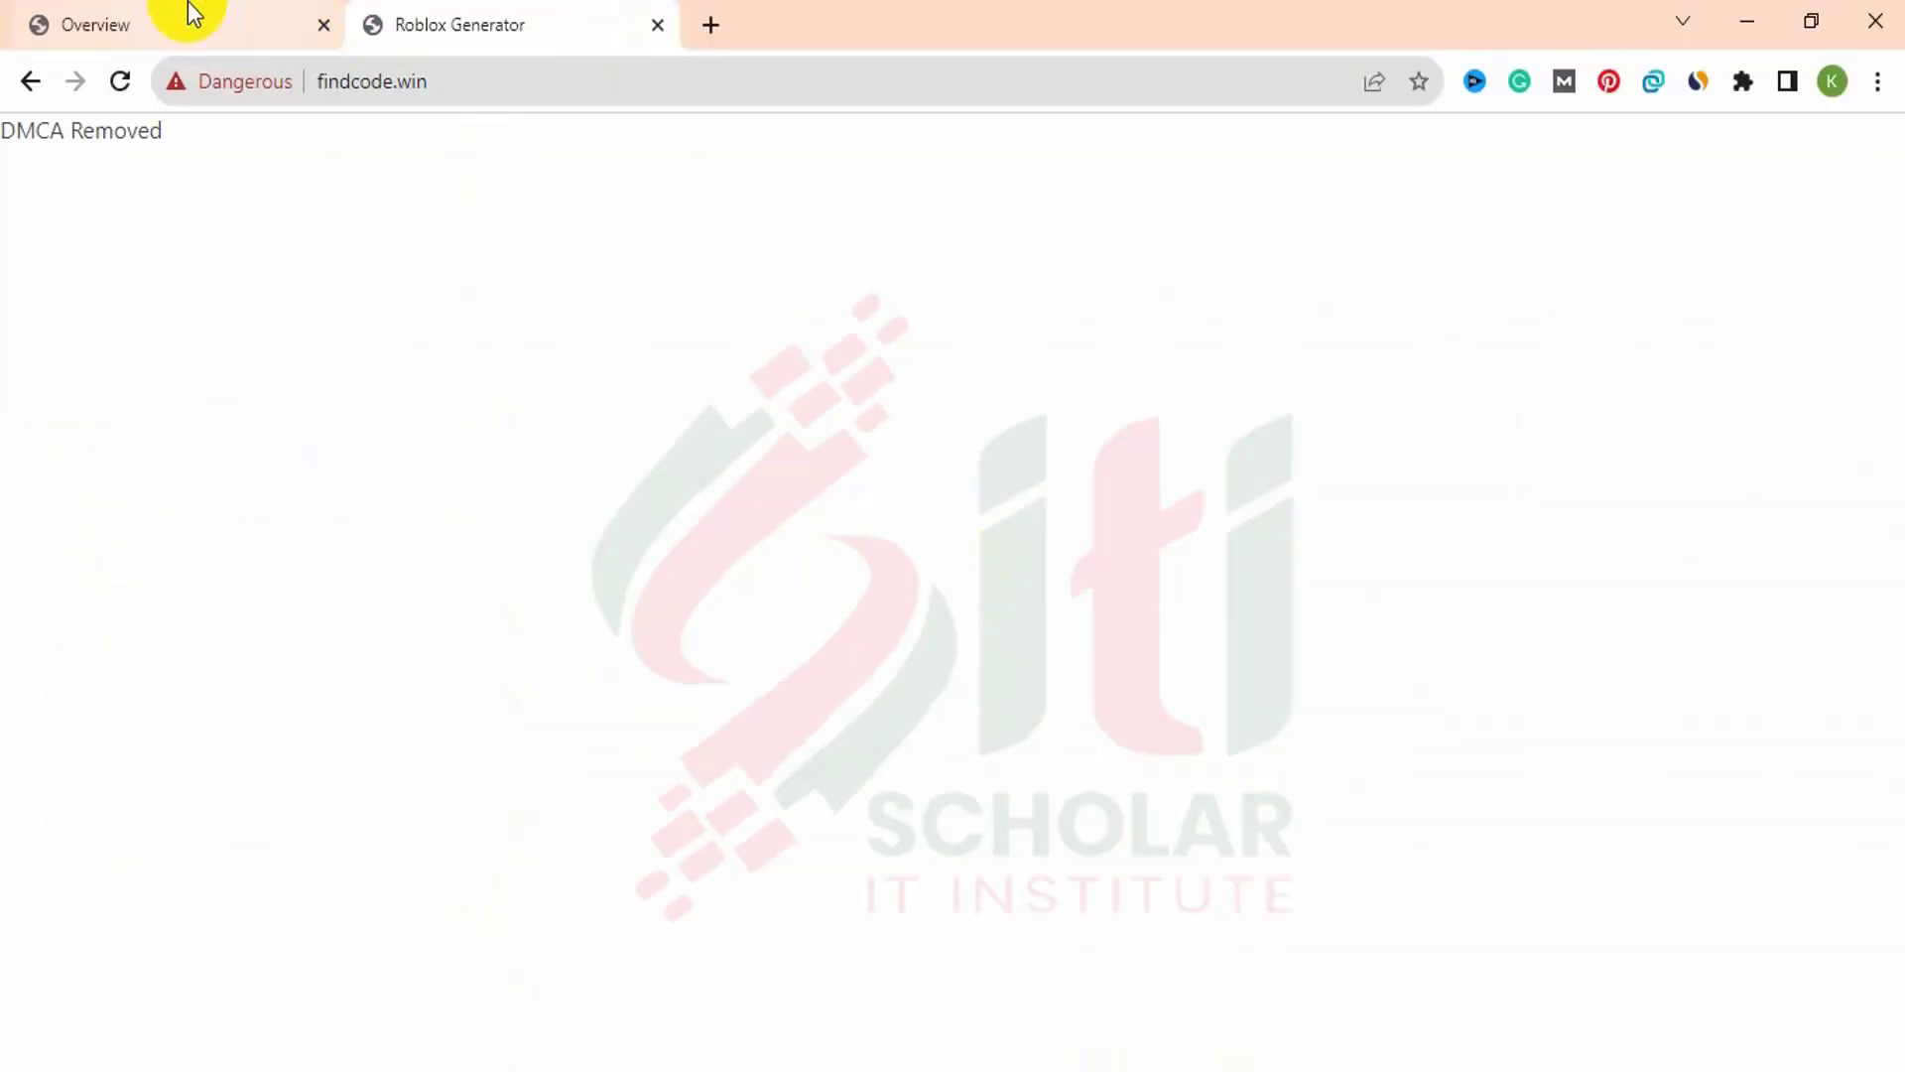
Switch to Google Search Console and leave the open domain verification dialog for the property overview.
click(188, 12)
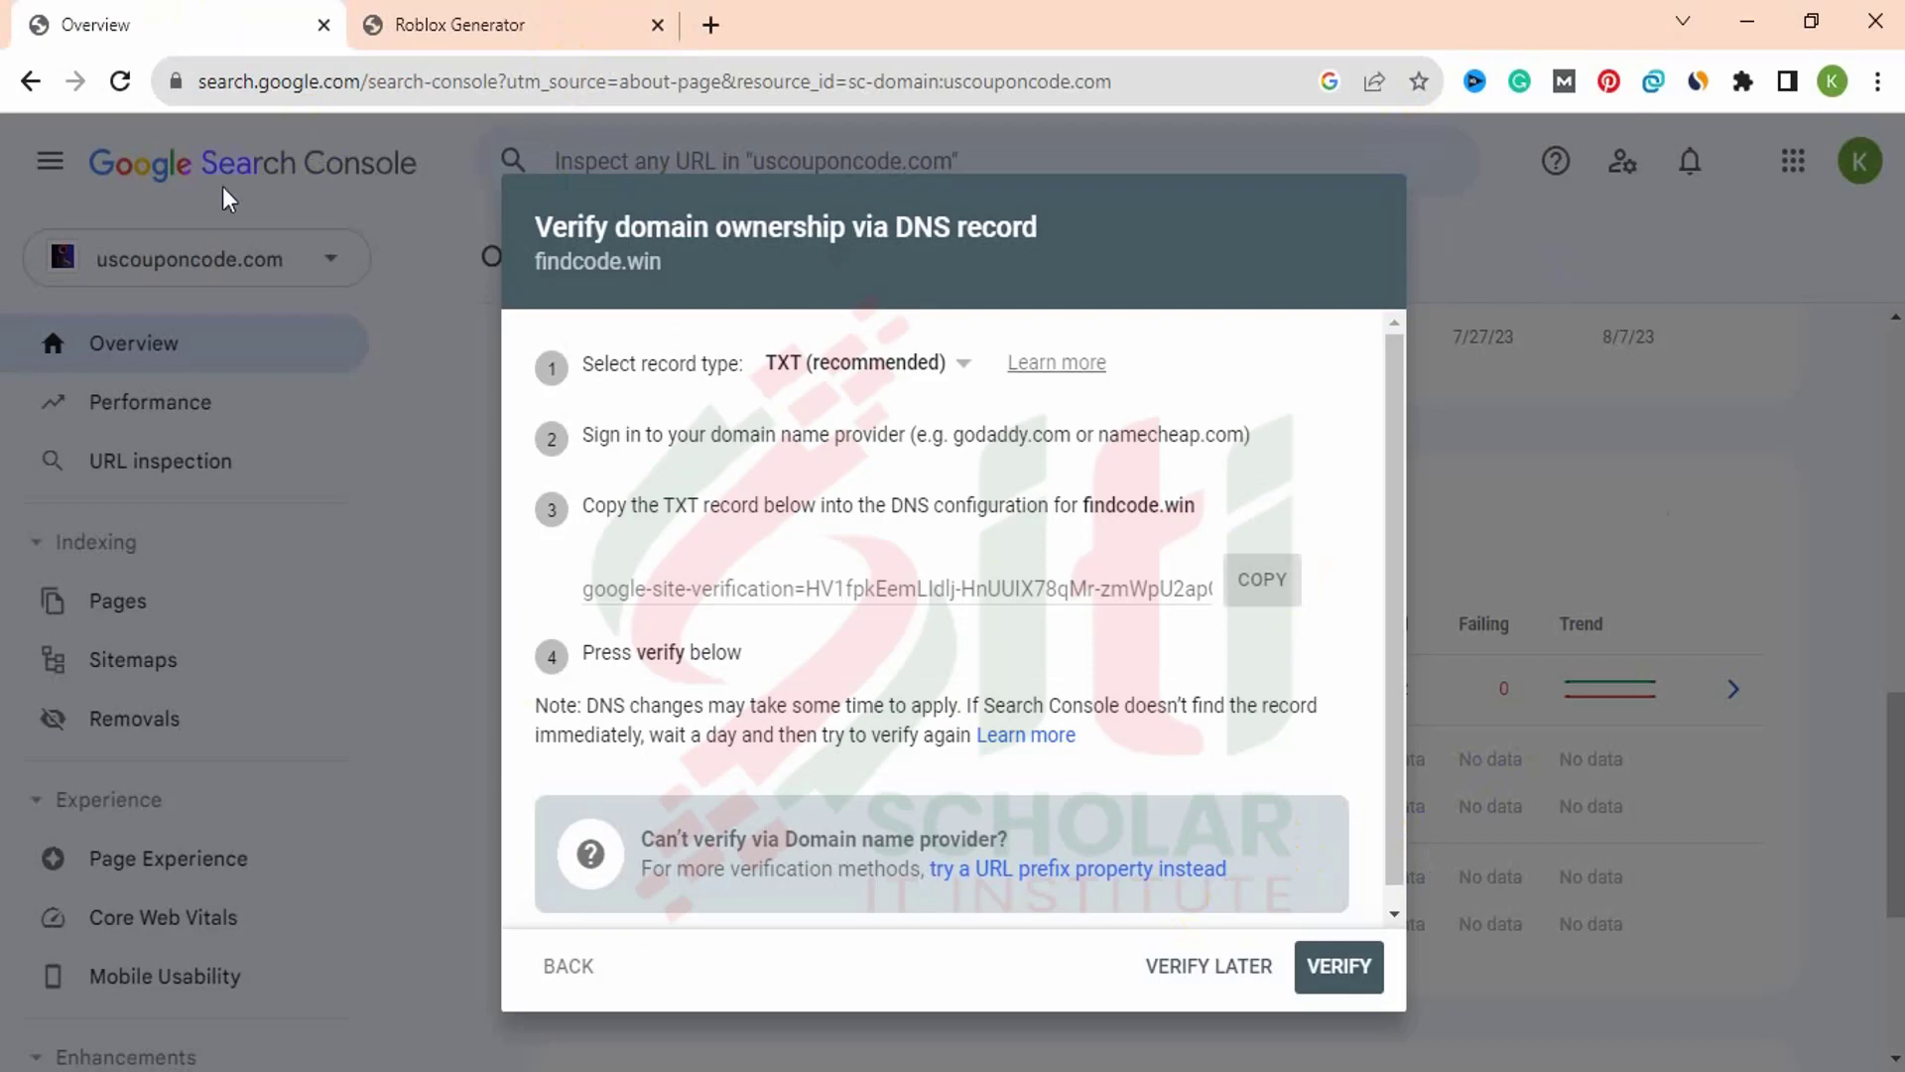
click(30, 80)
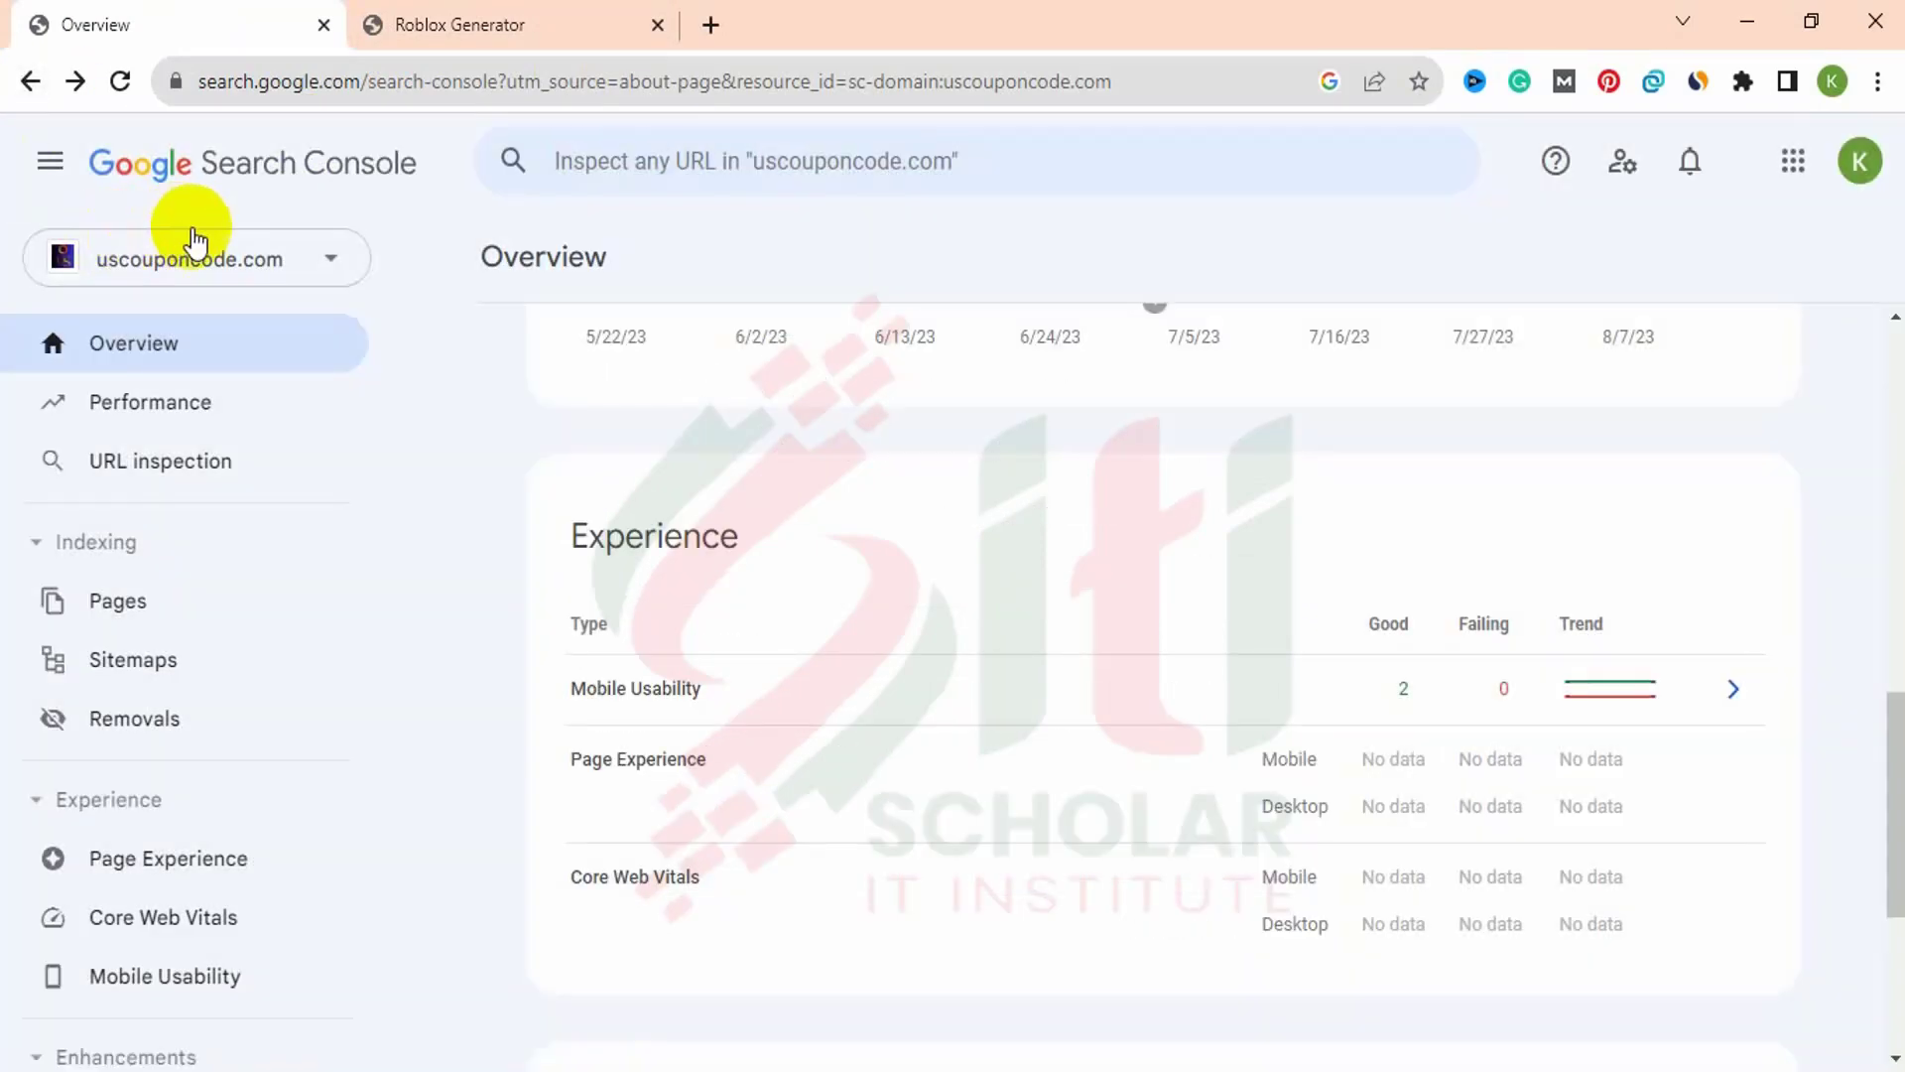
click(280, 80)
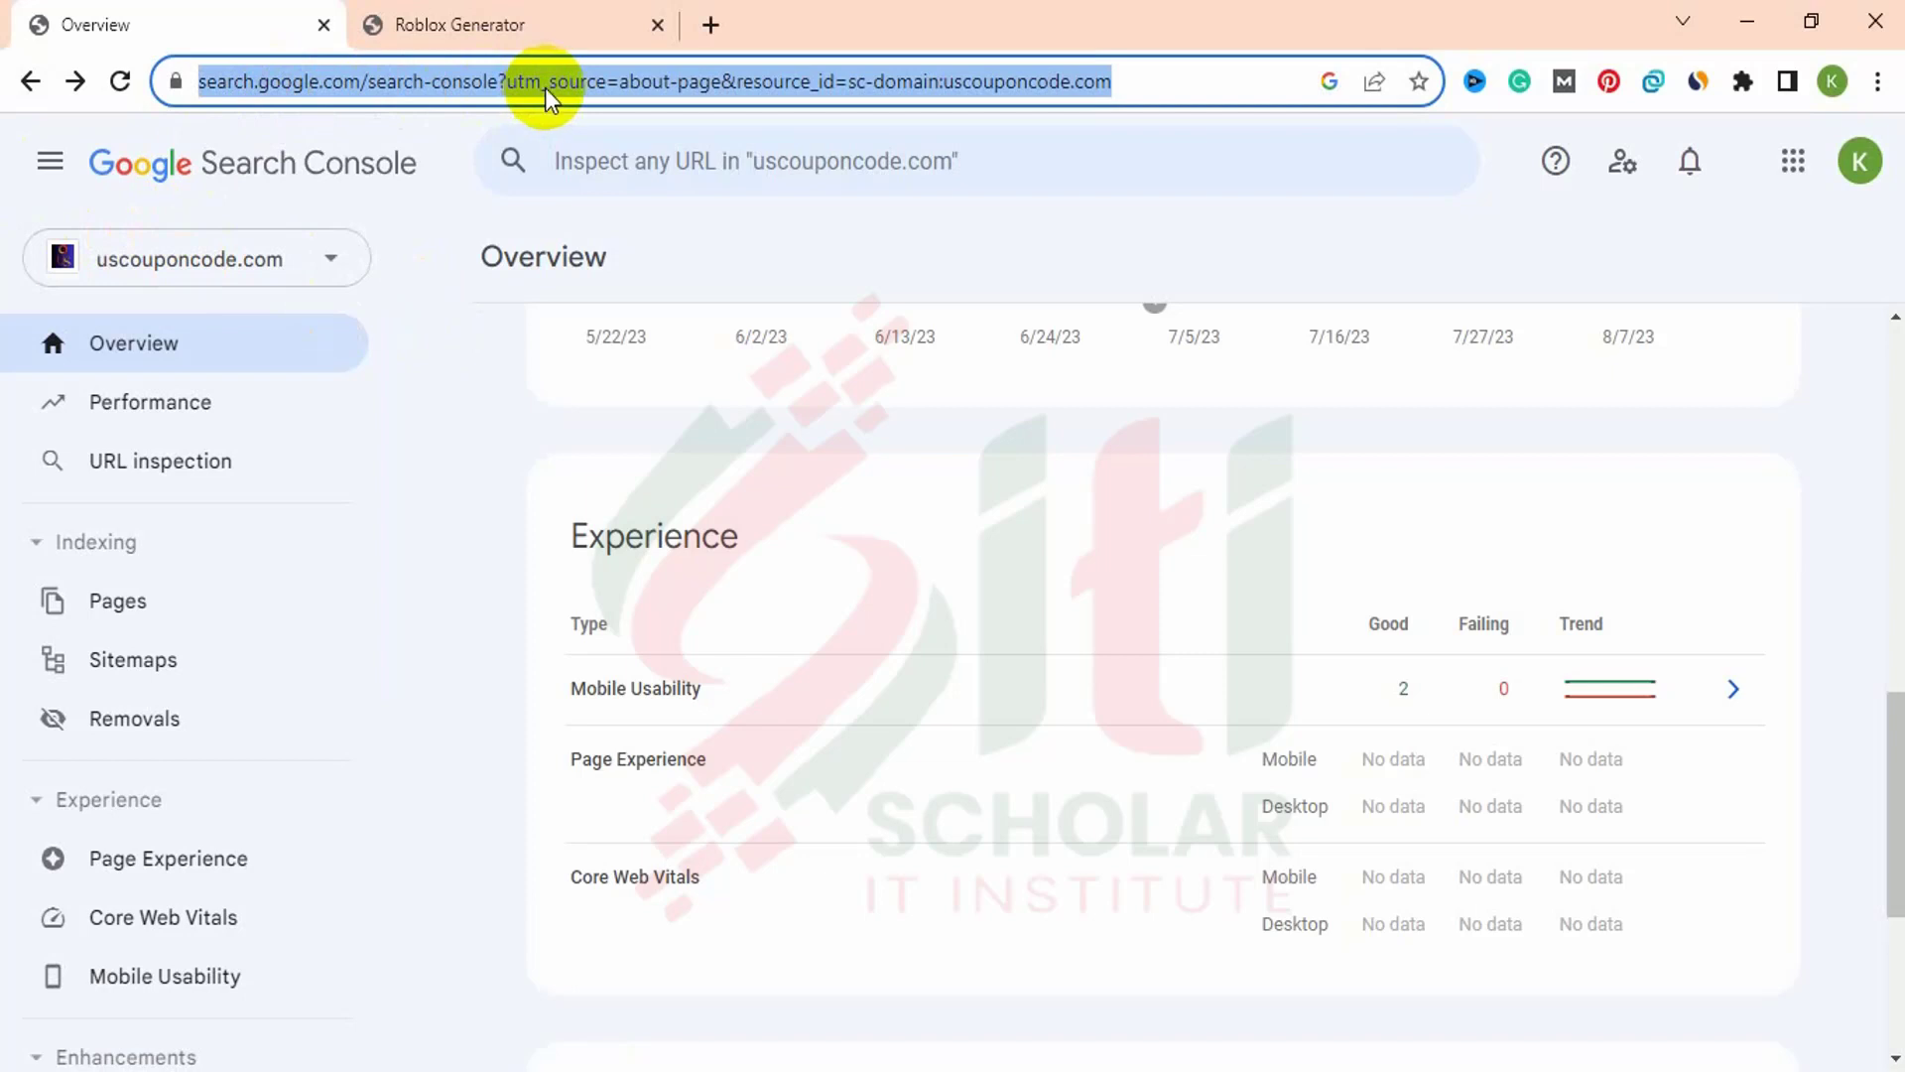
Add findcode.win as a new Domain property and copy its TXT verification record.
click(308, 256)
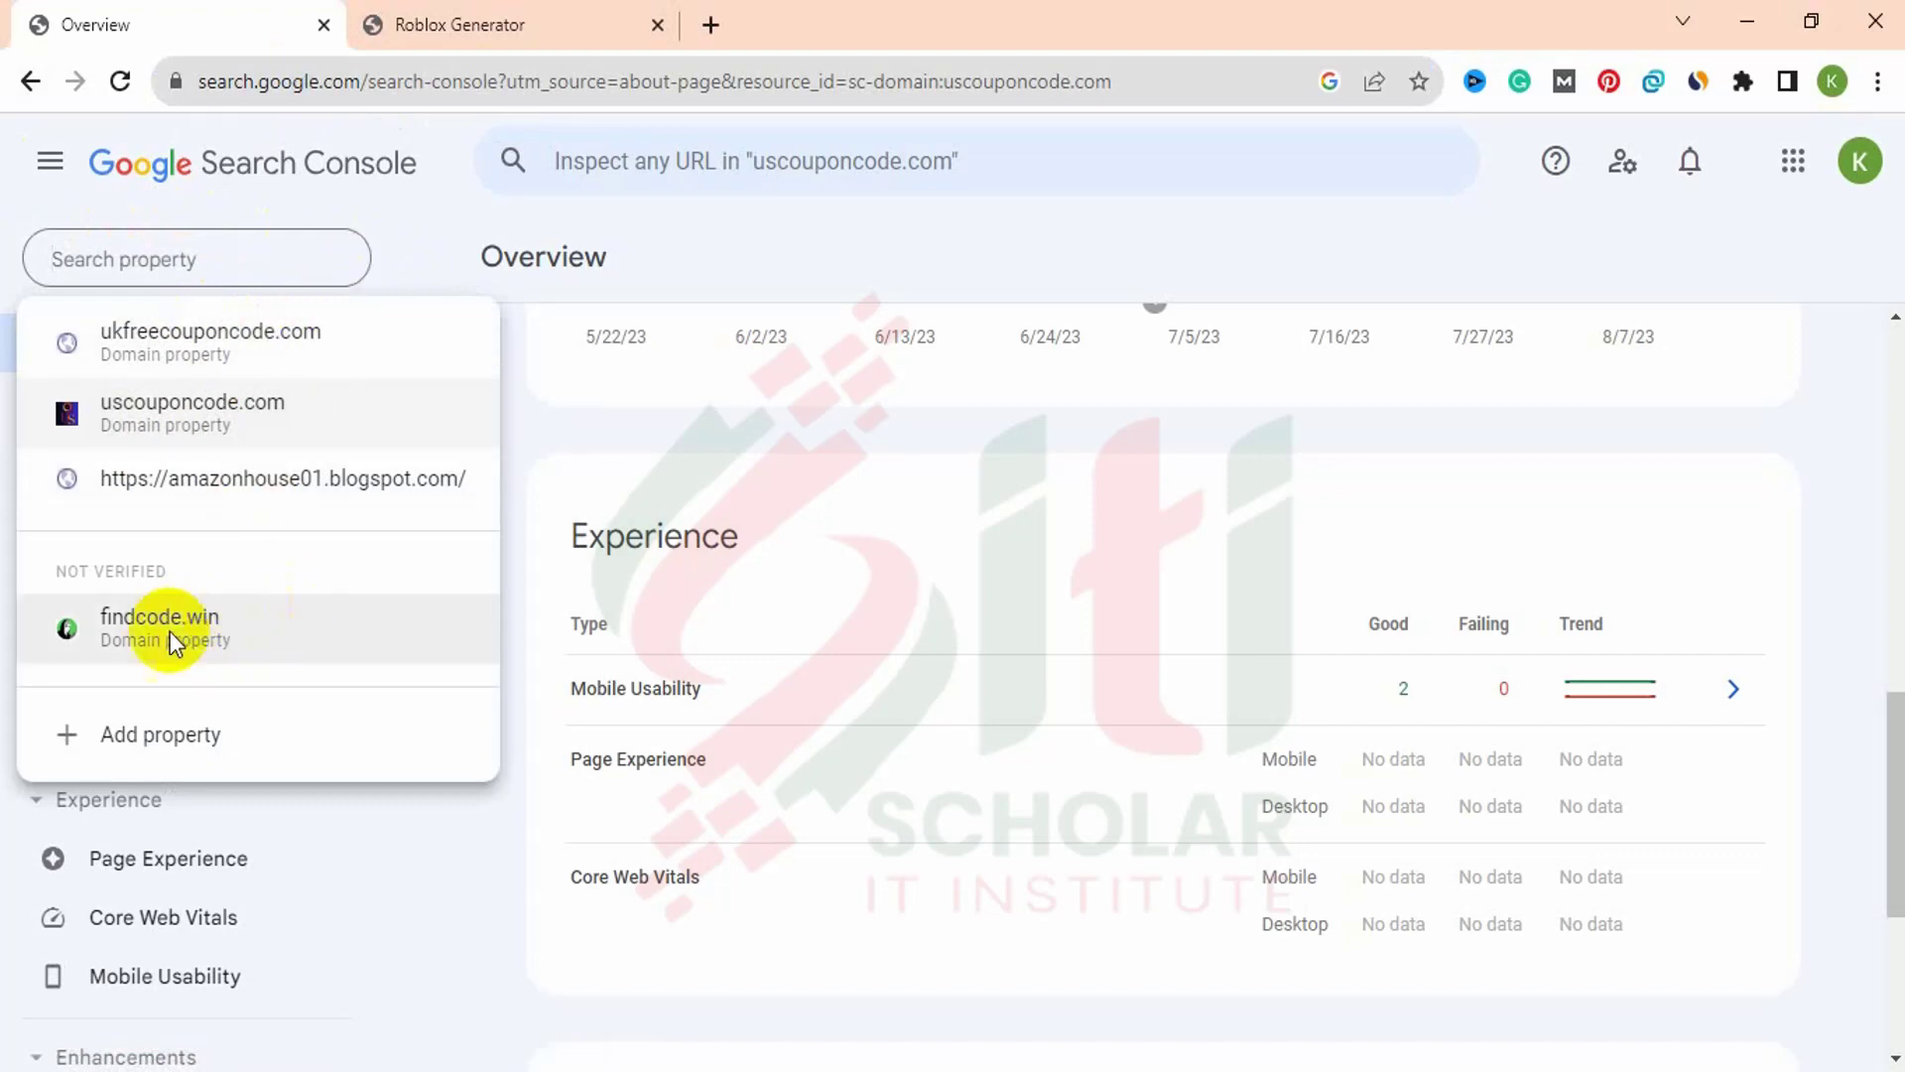
click(185, 739)
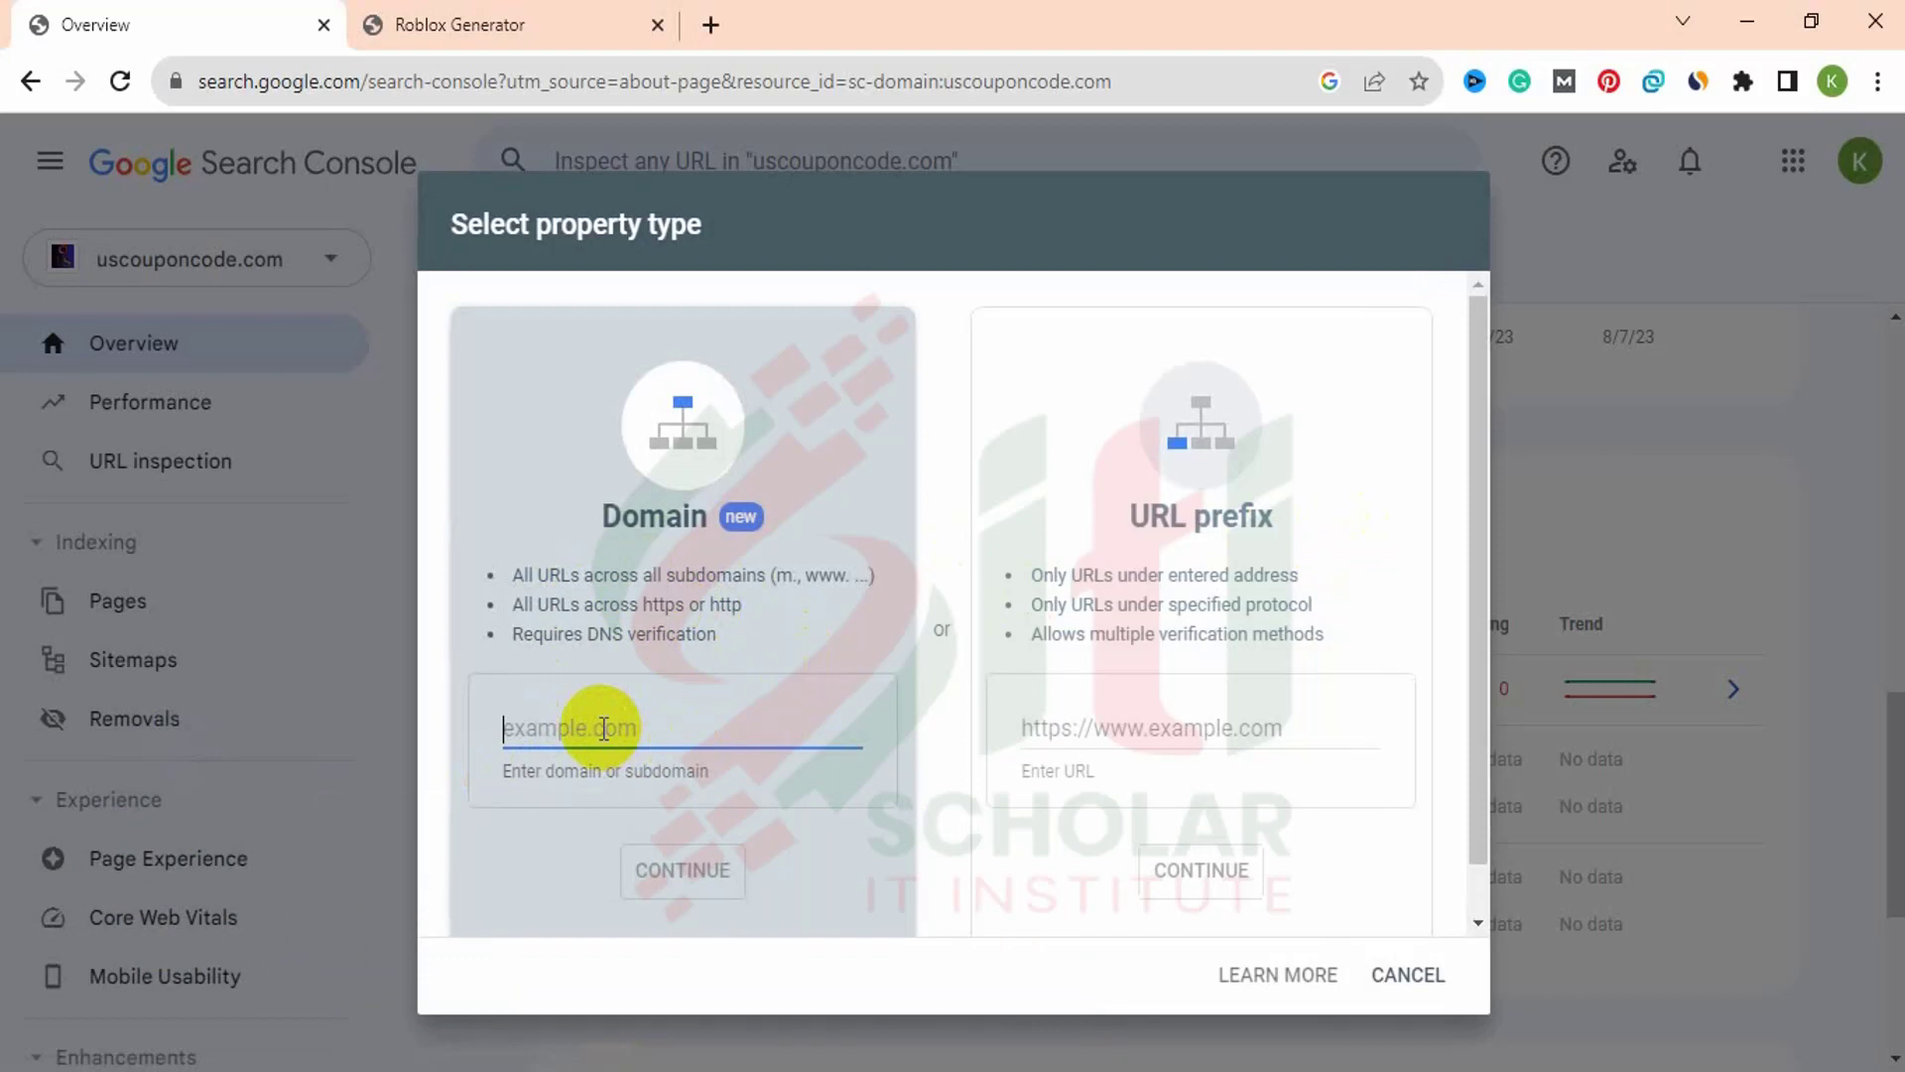
text(findcode.win)
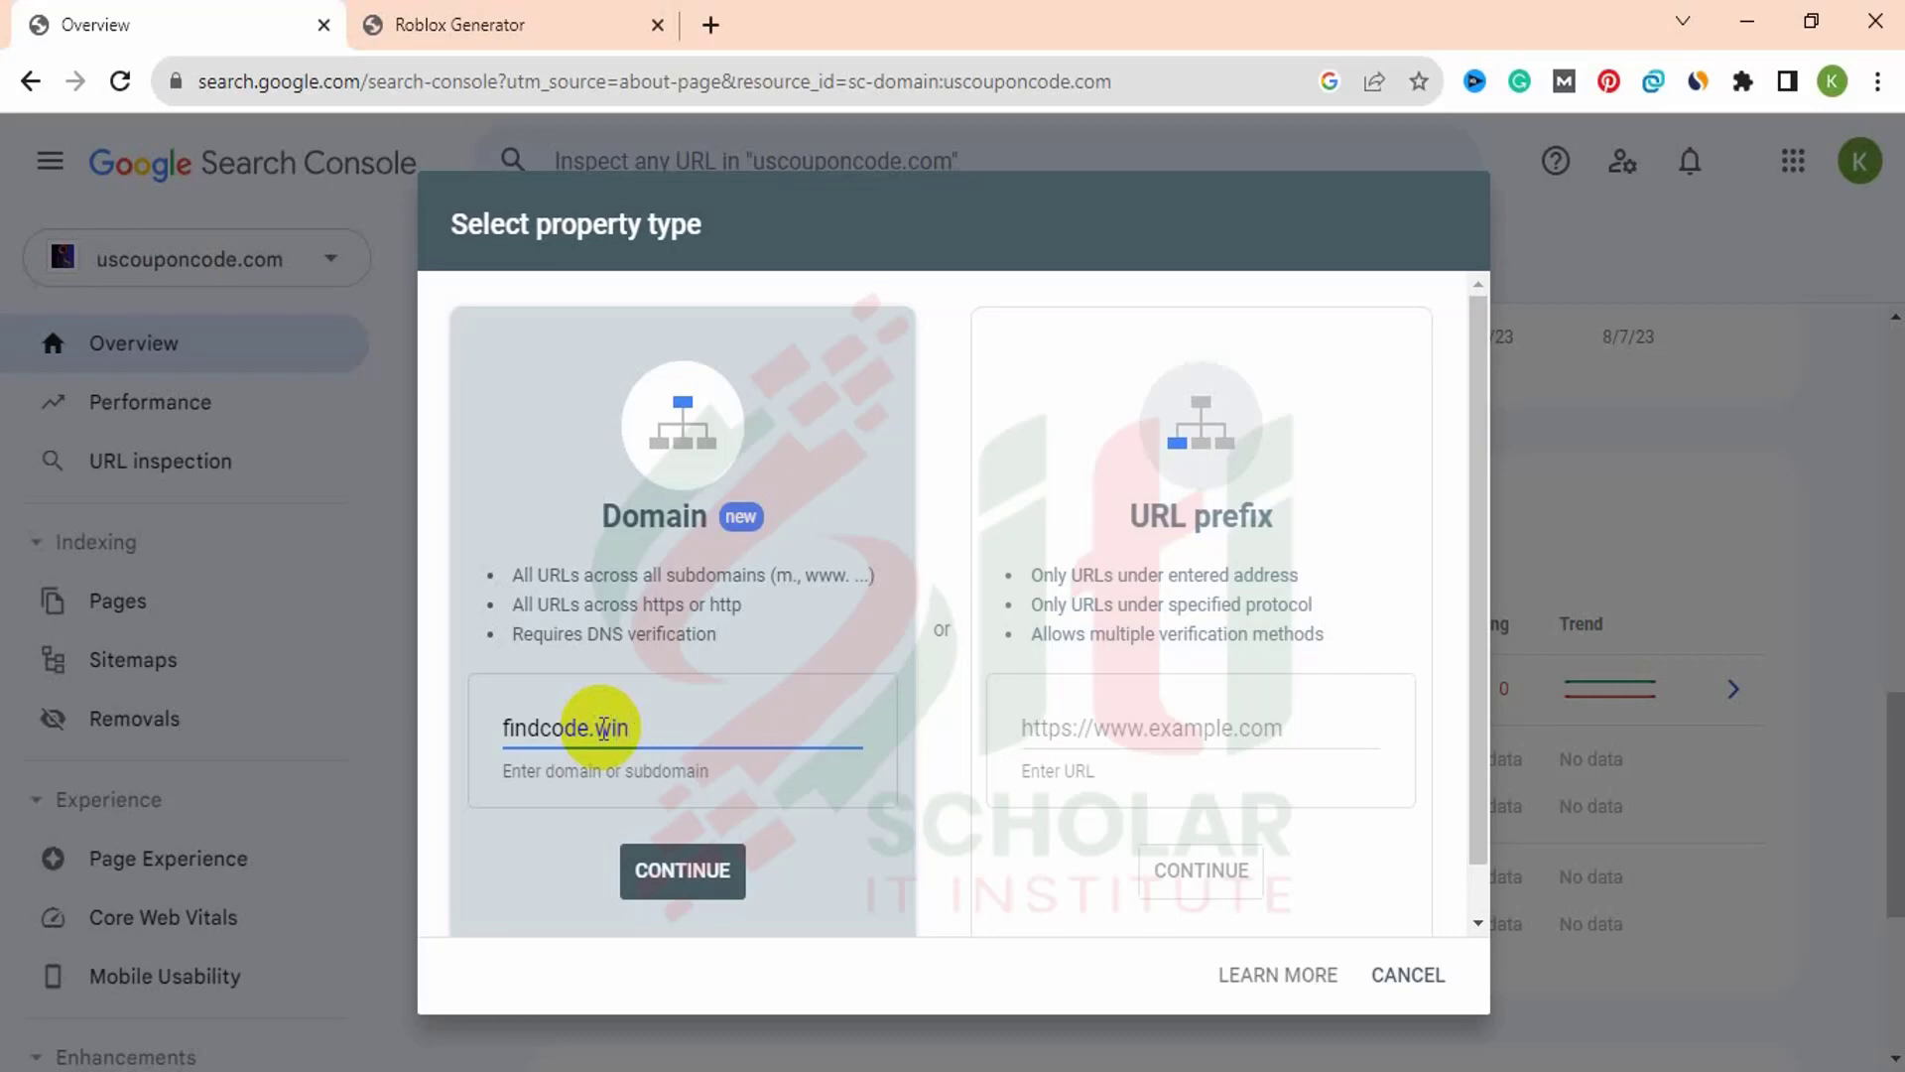
click(688, 881)
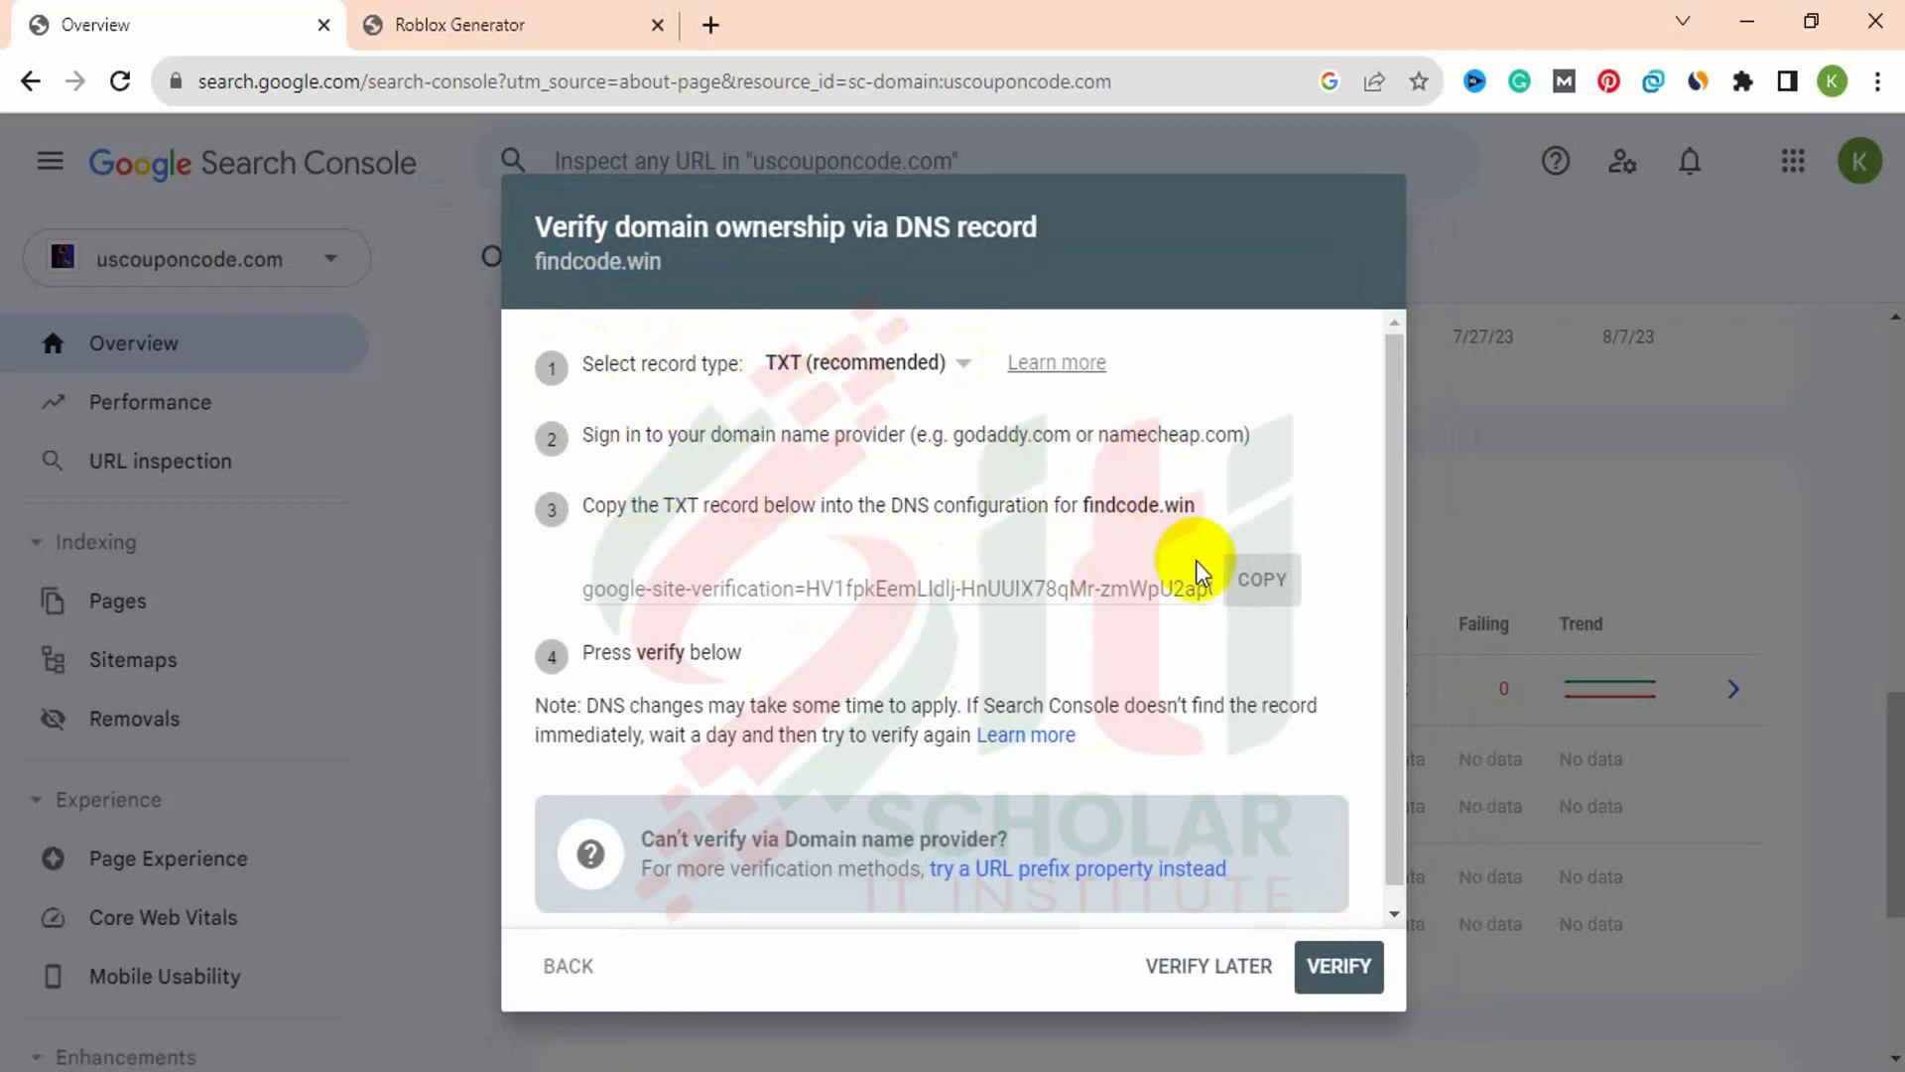
click(1271, 585)
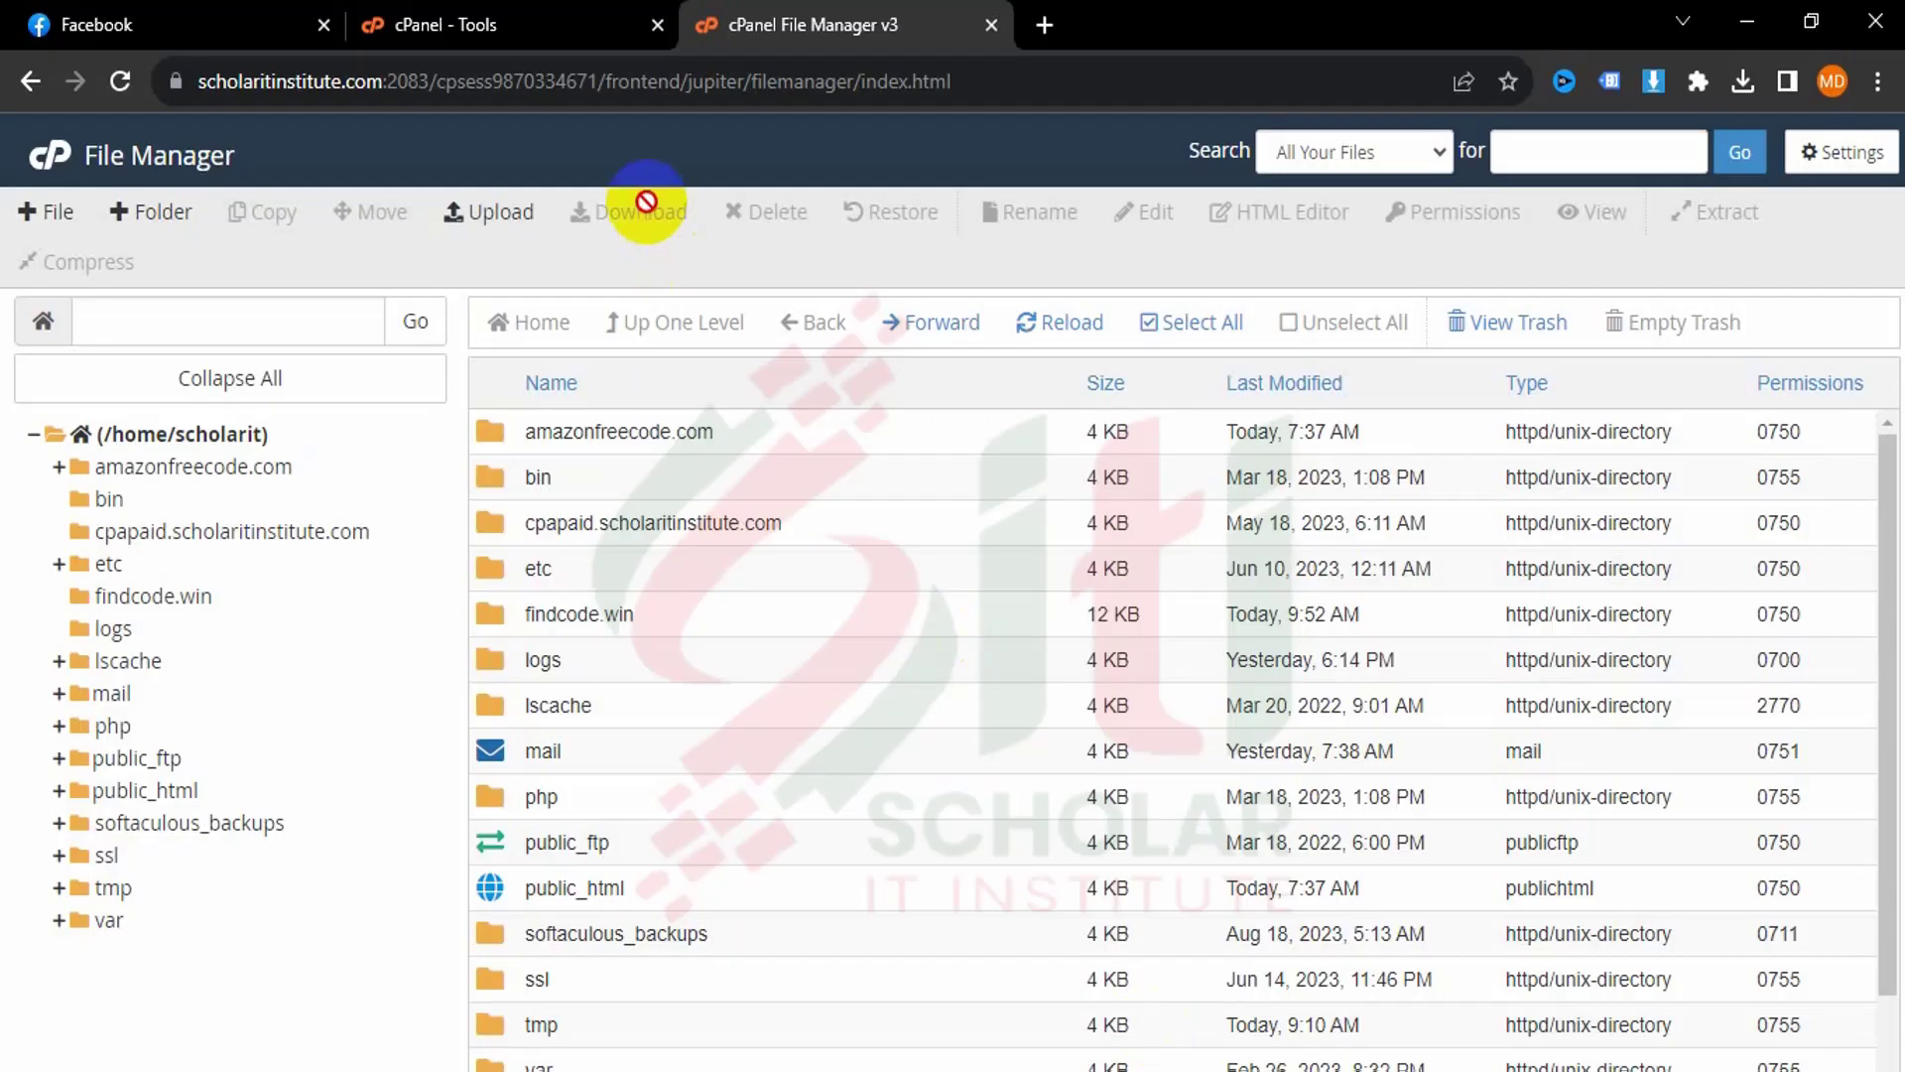
Switch to cPanel, search the tools for "dns", and open the Zone Editor records of findcode.win.
click(422, 14)
click(44, 156)
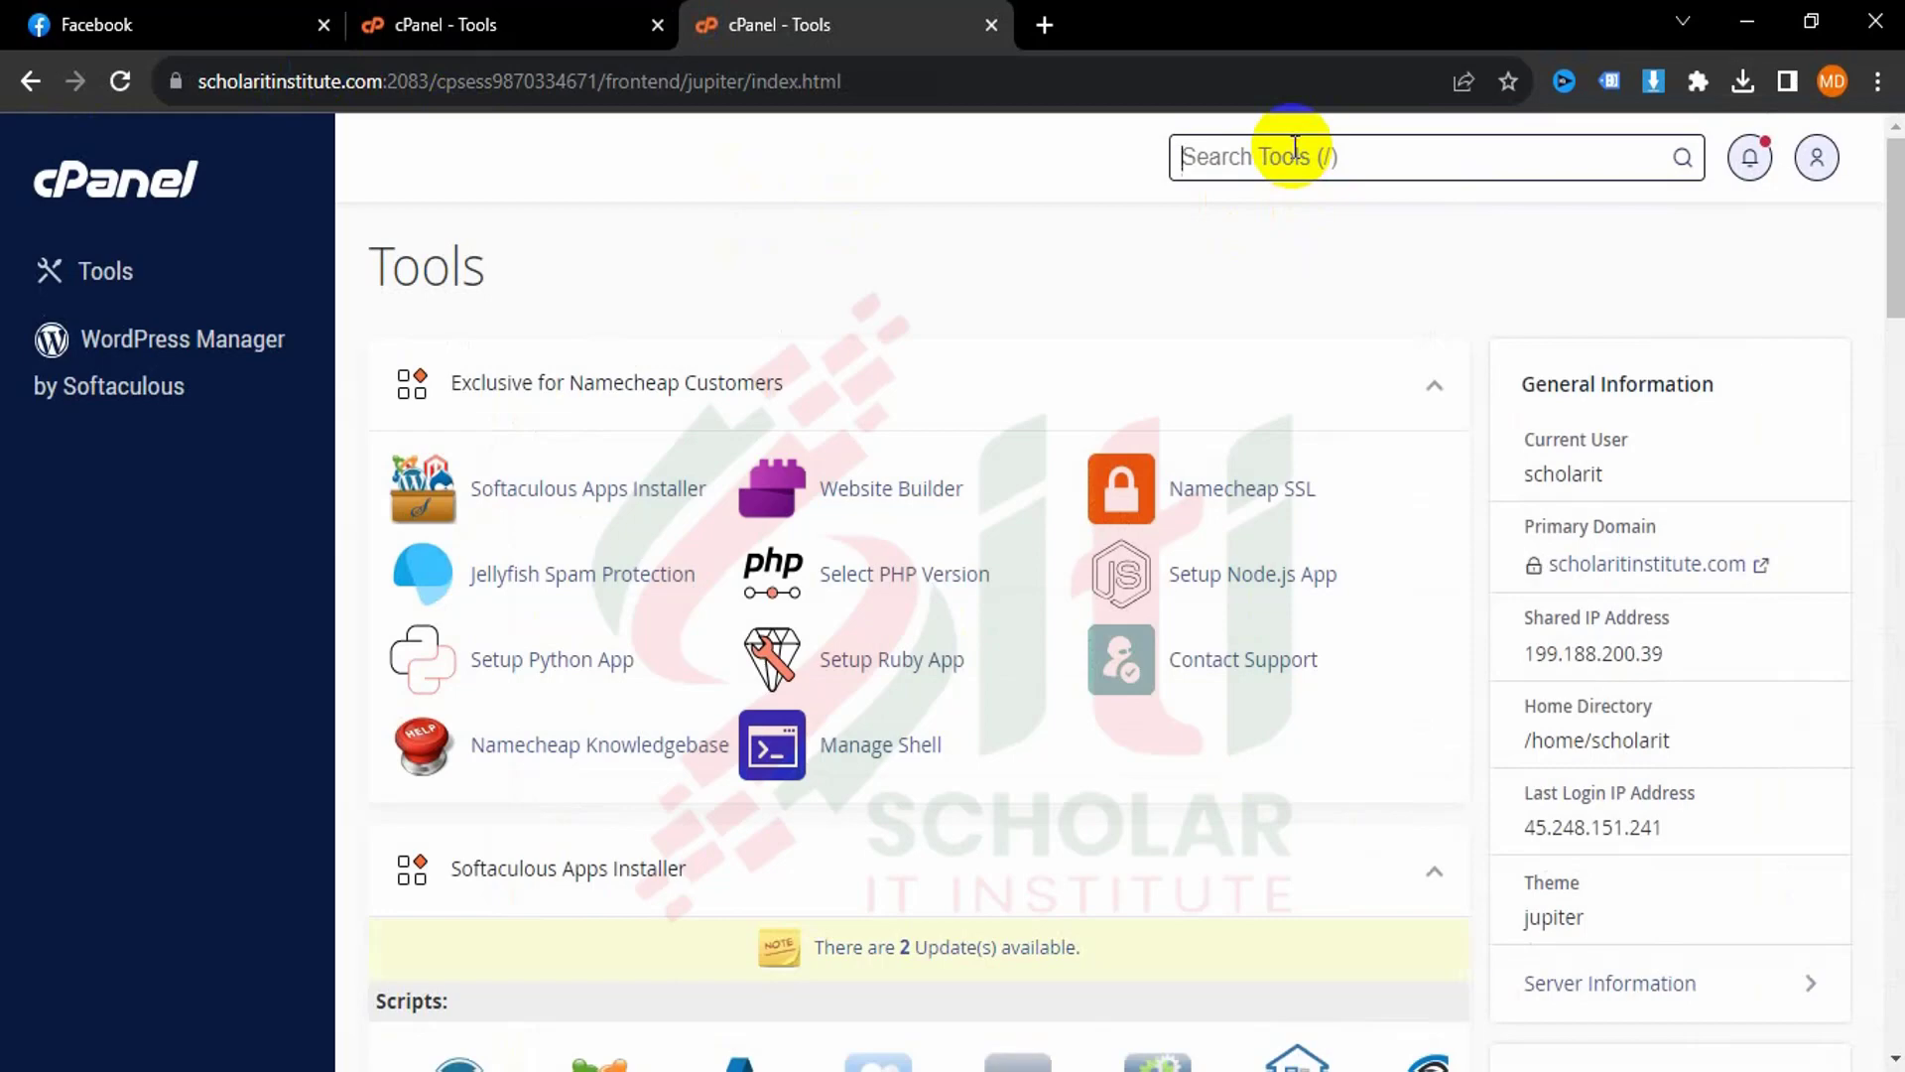
text(dns)
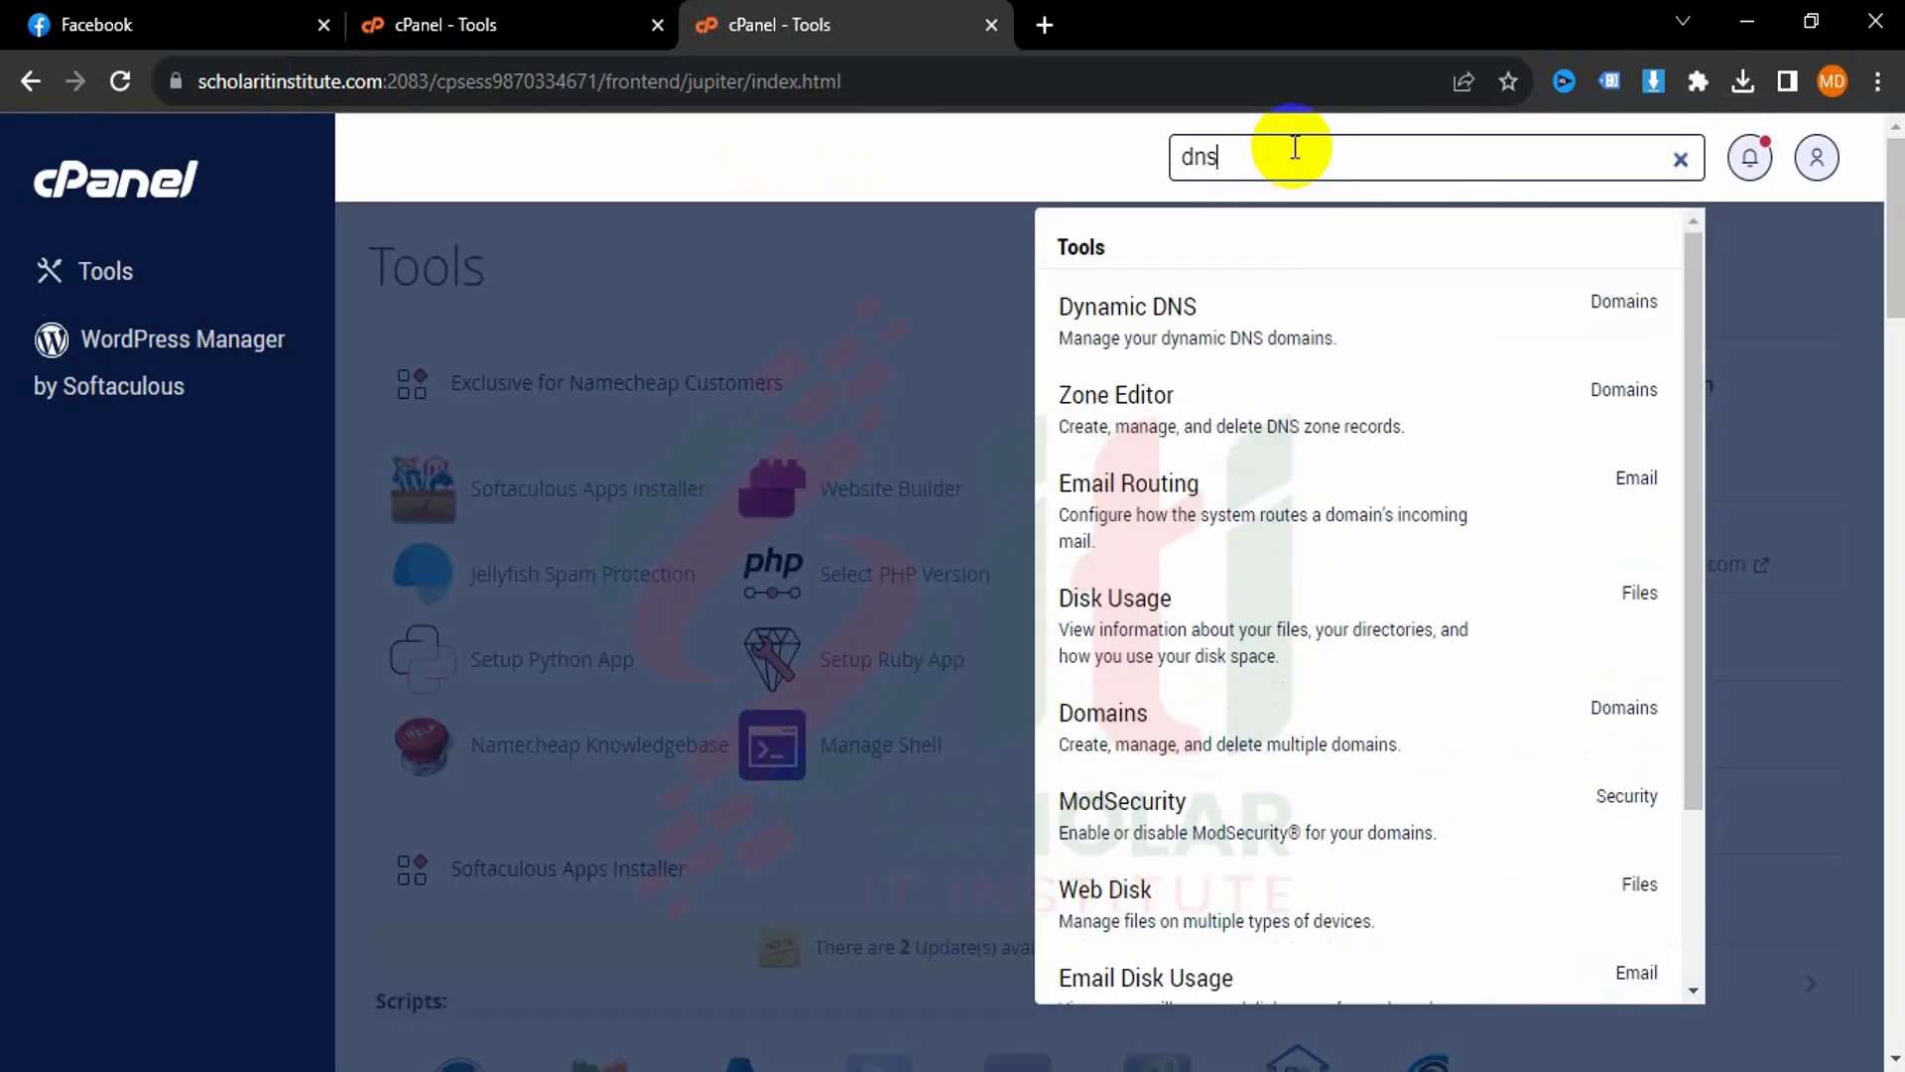
click(1173, 397)
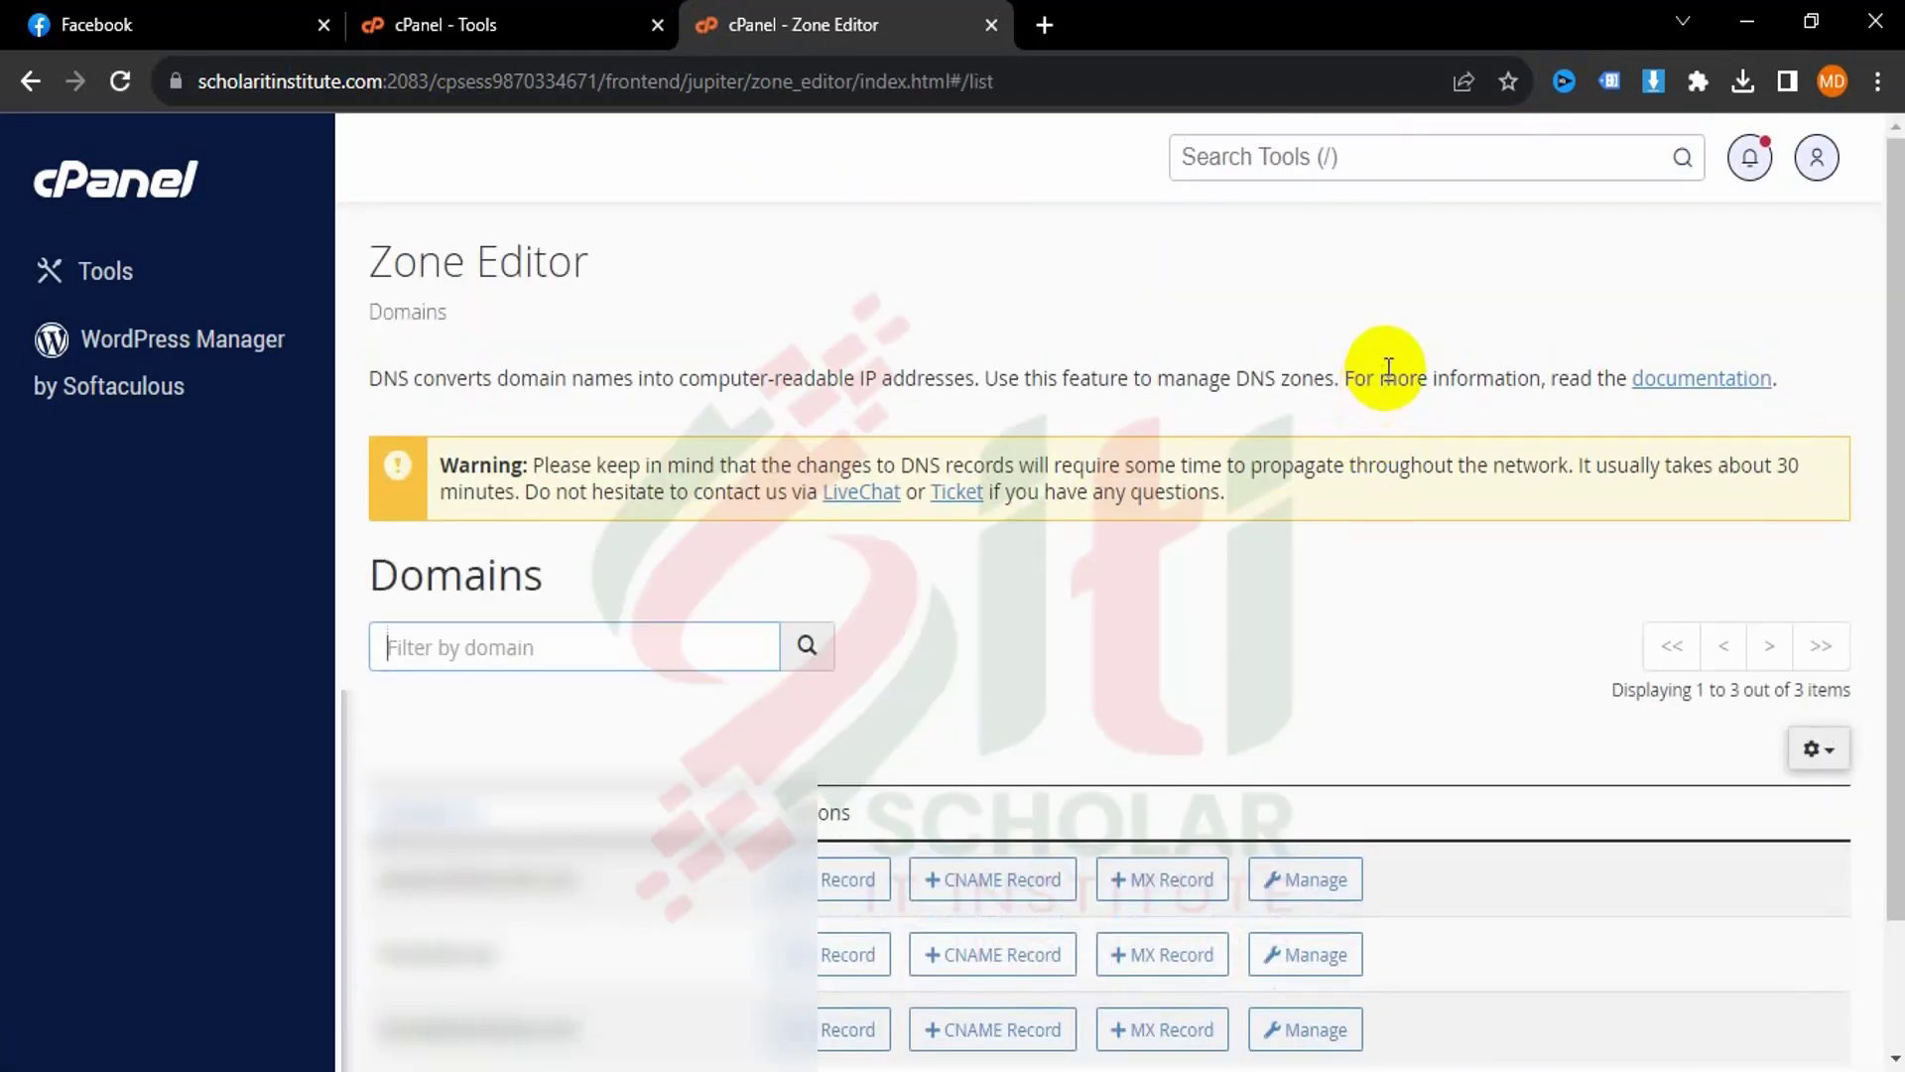
scroll(1387, 369, down, 2)
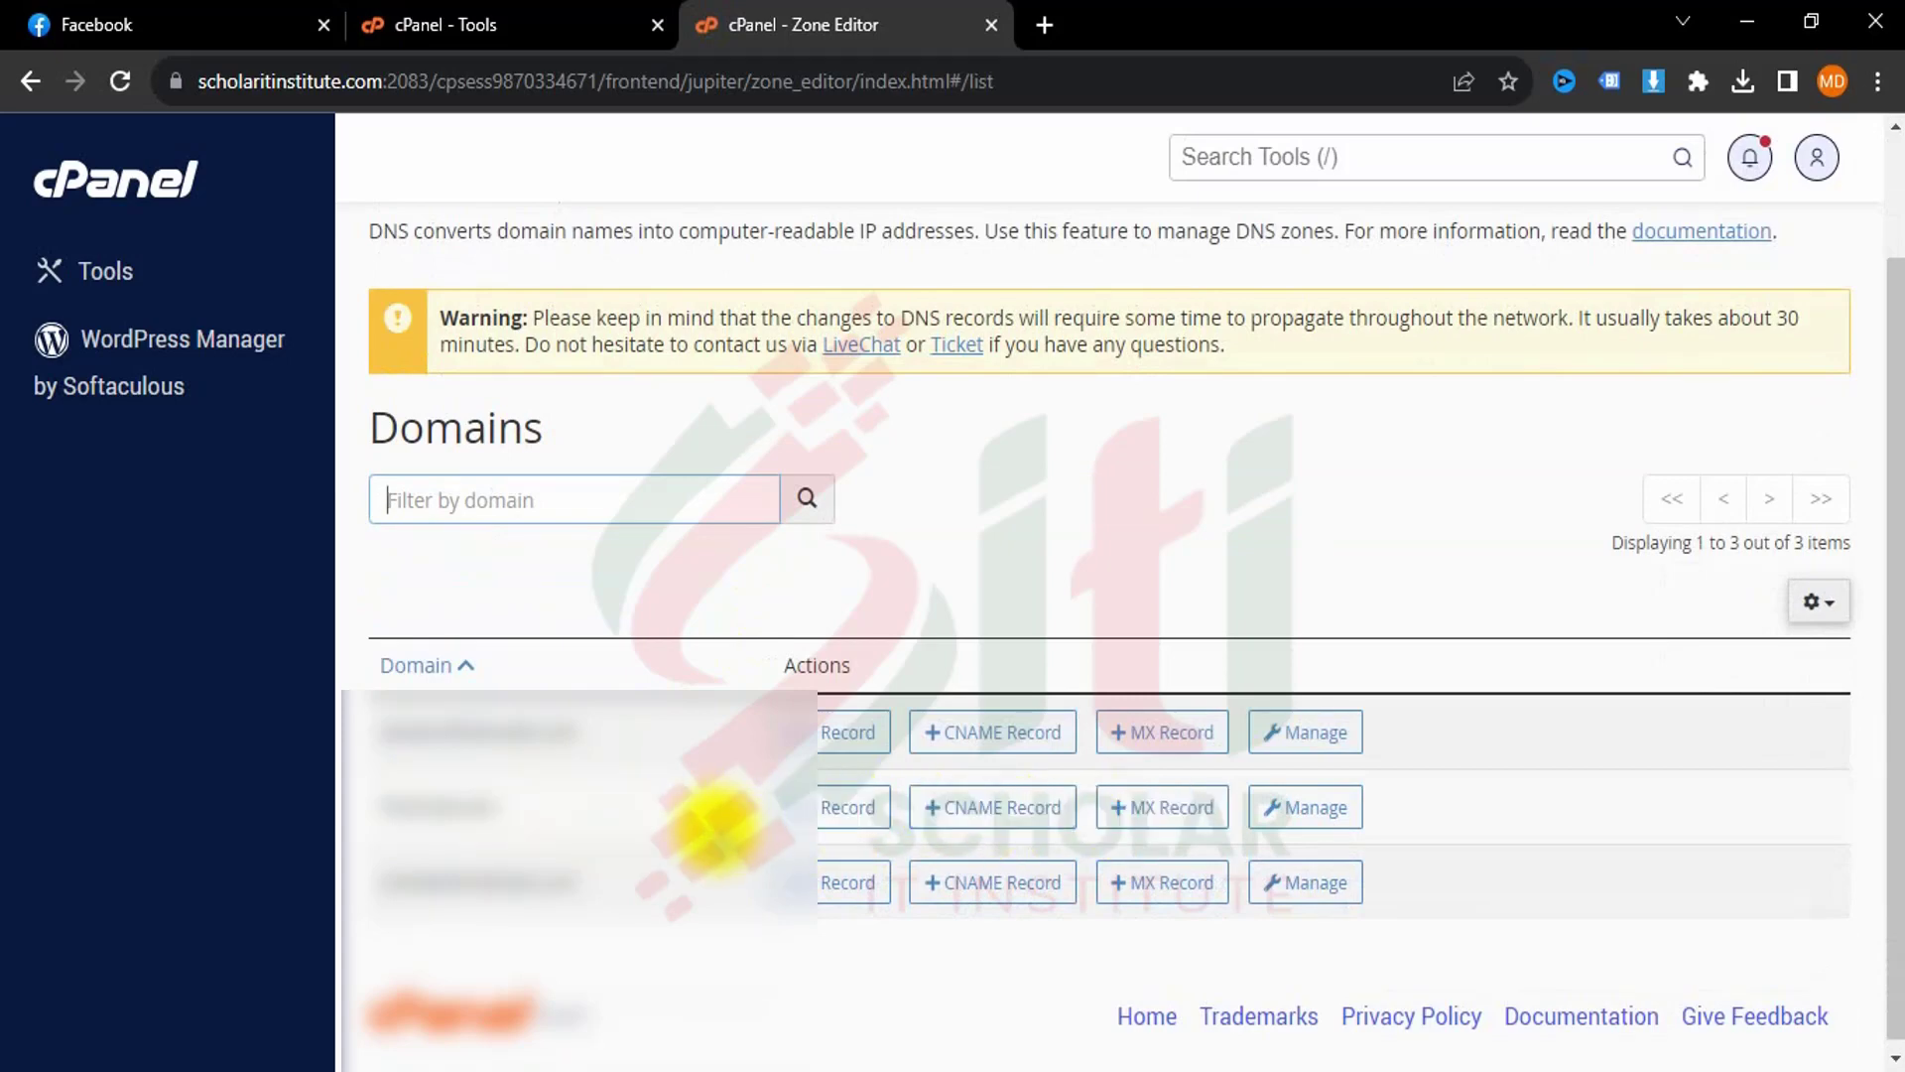
click(1315, 809)
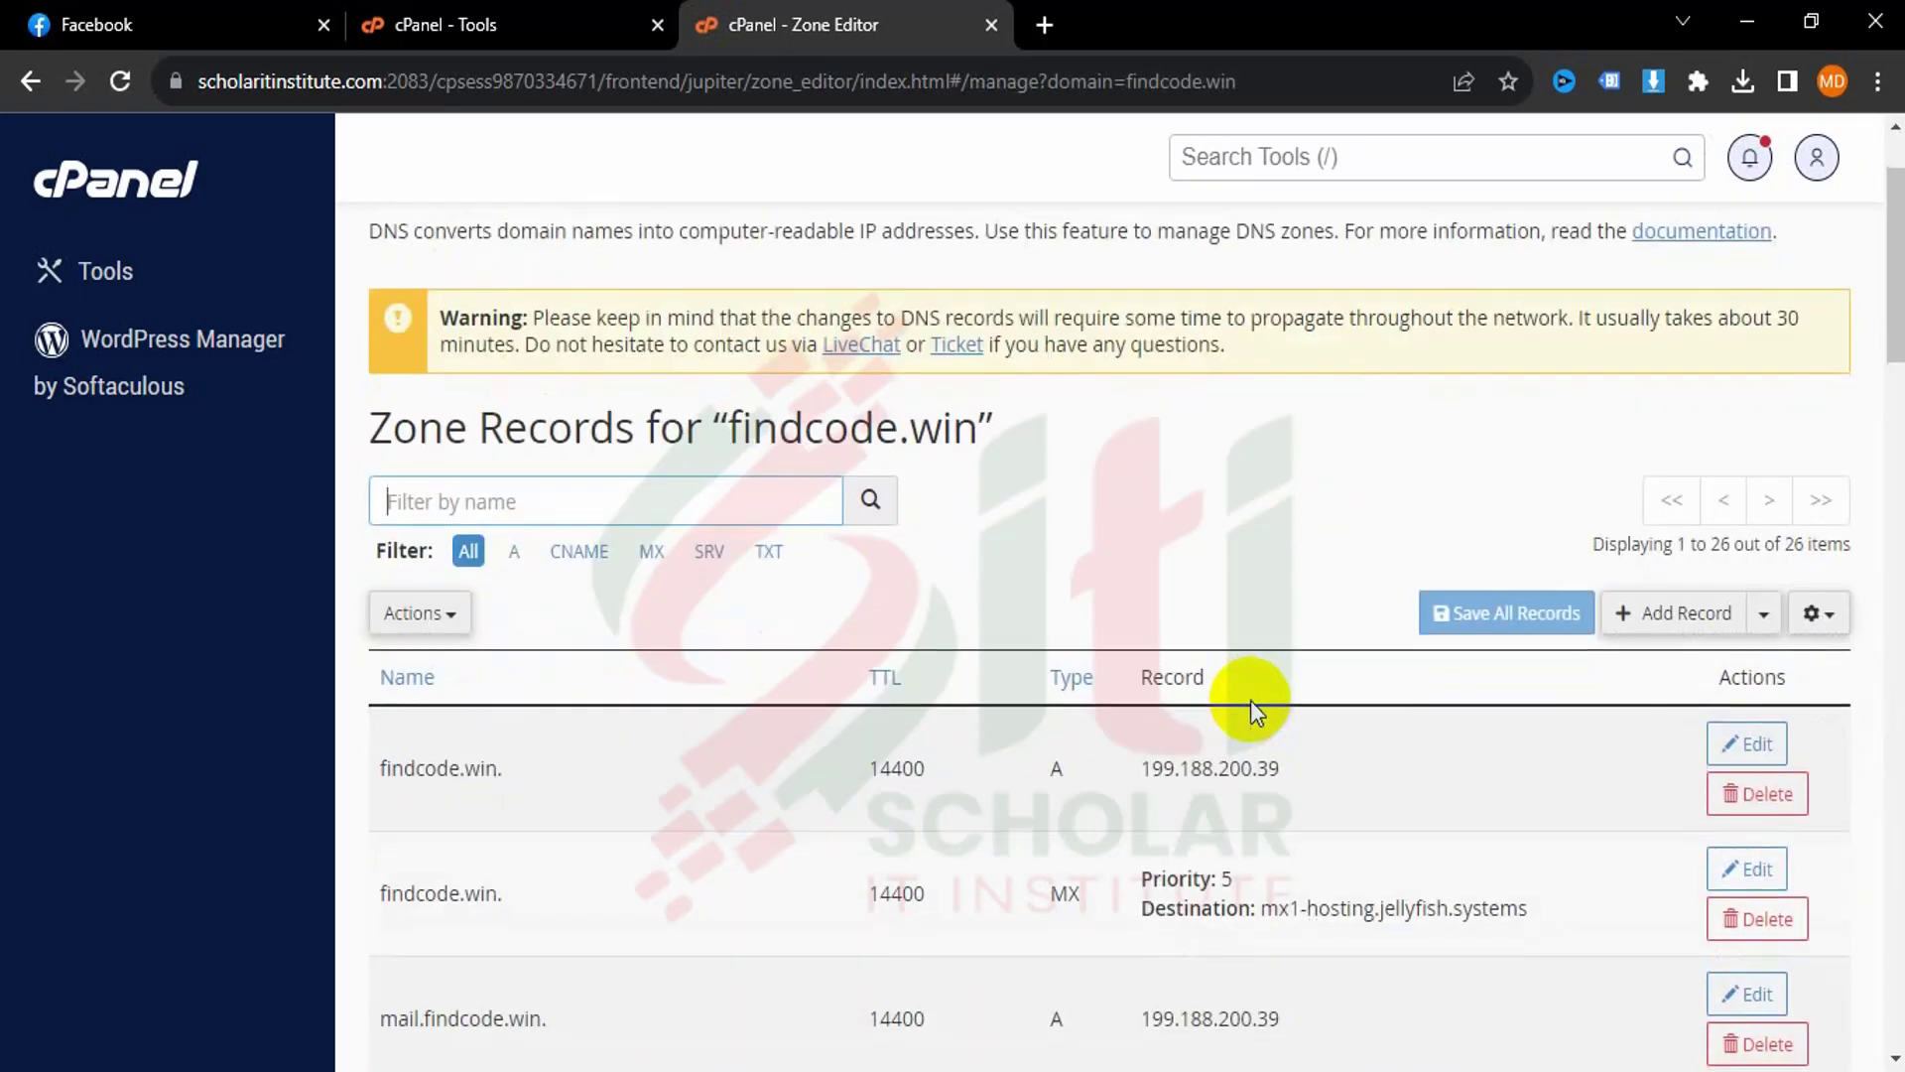
Add a new zone record for findcode.win and set its type to TXT.
click(1684, 616)
scroll(1198, 658, down, 2)
click(1104, 618)
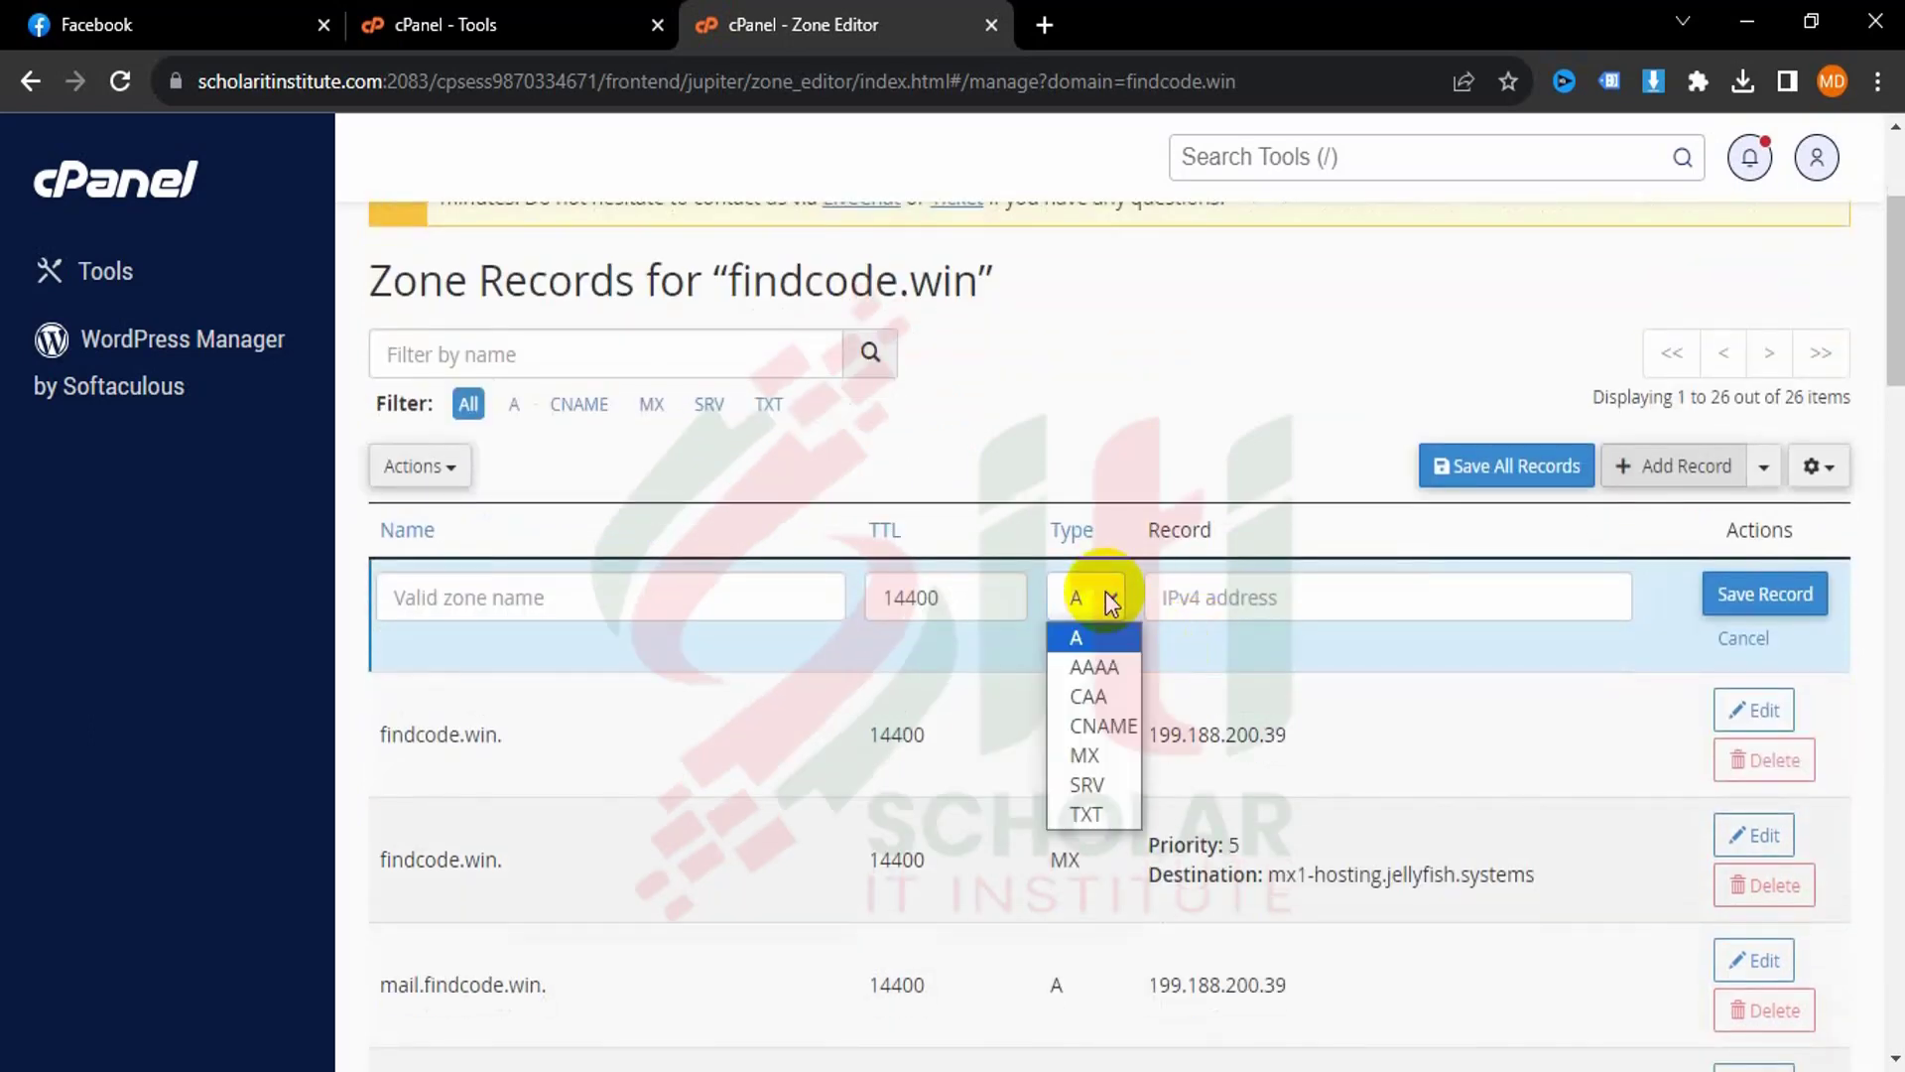
click(1085, 812)
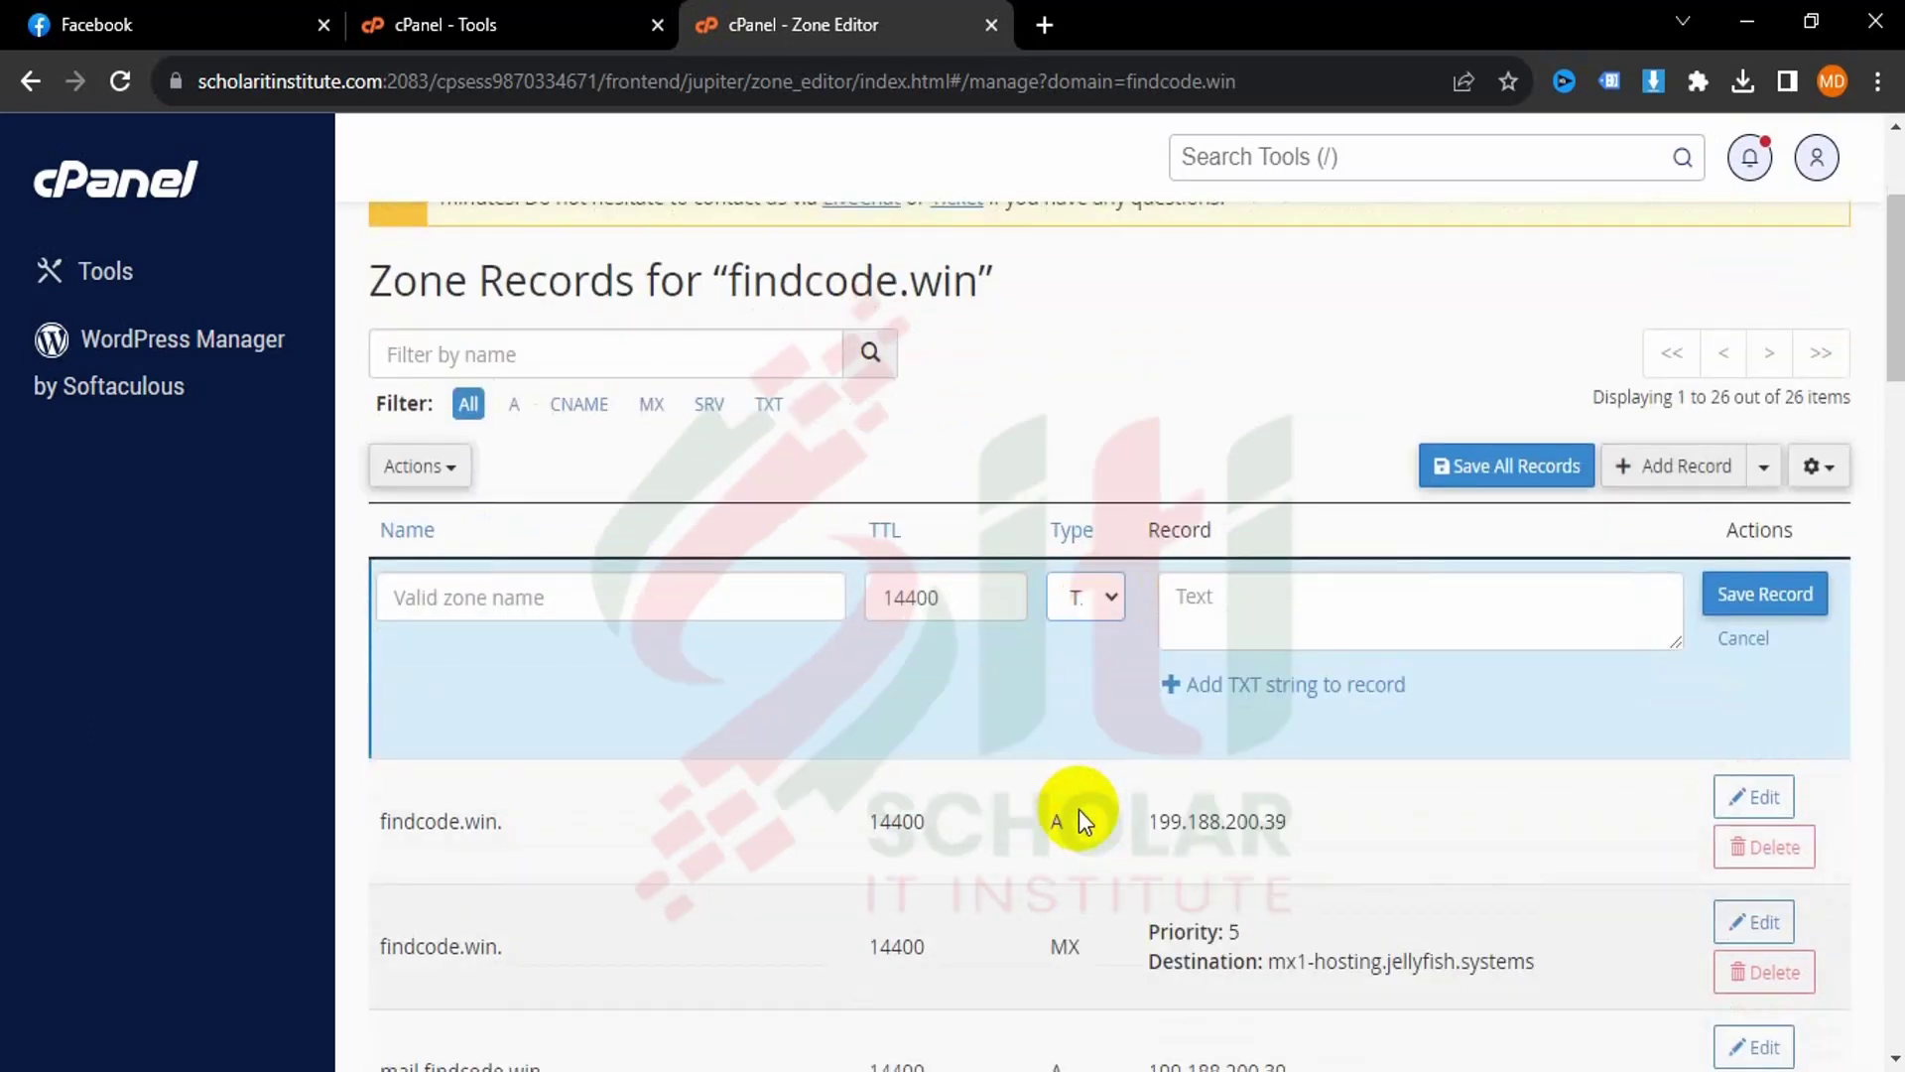
Copy the site verification TXT value from Search Console again and paste it into the new record's text field in cPanel.
click(1238, 612)
click(754, 1069)
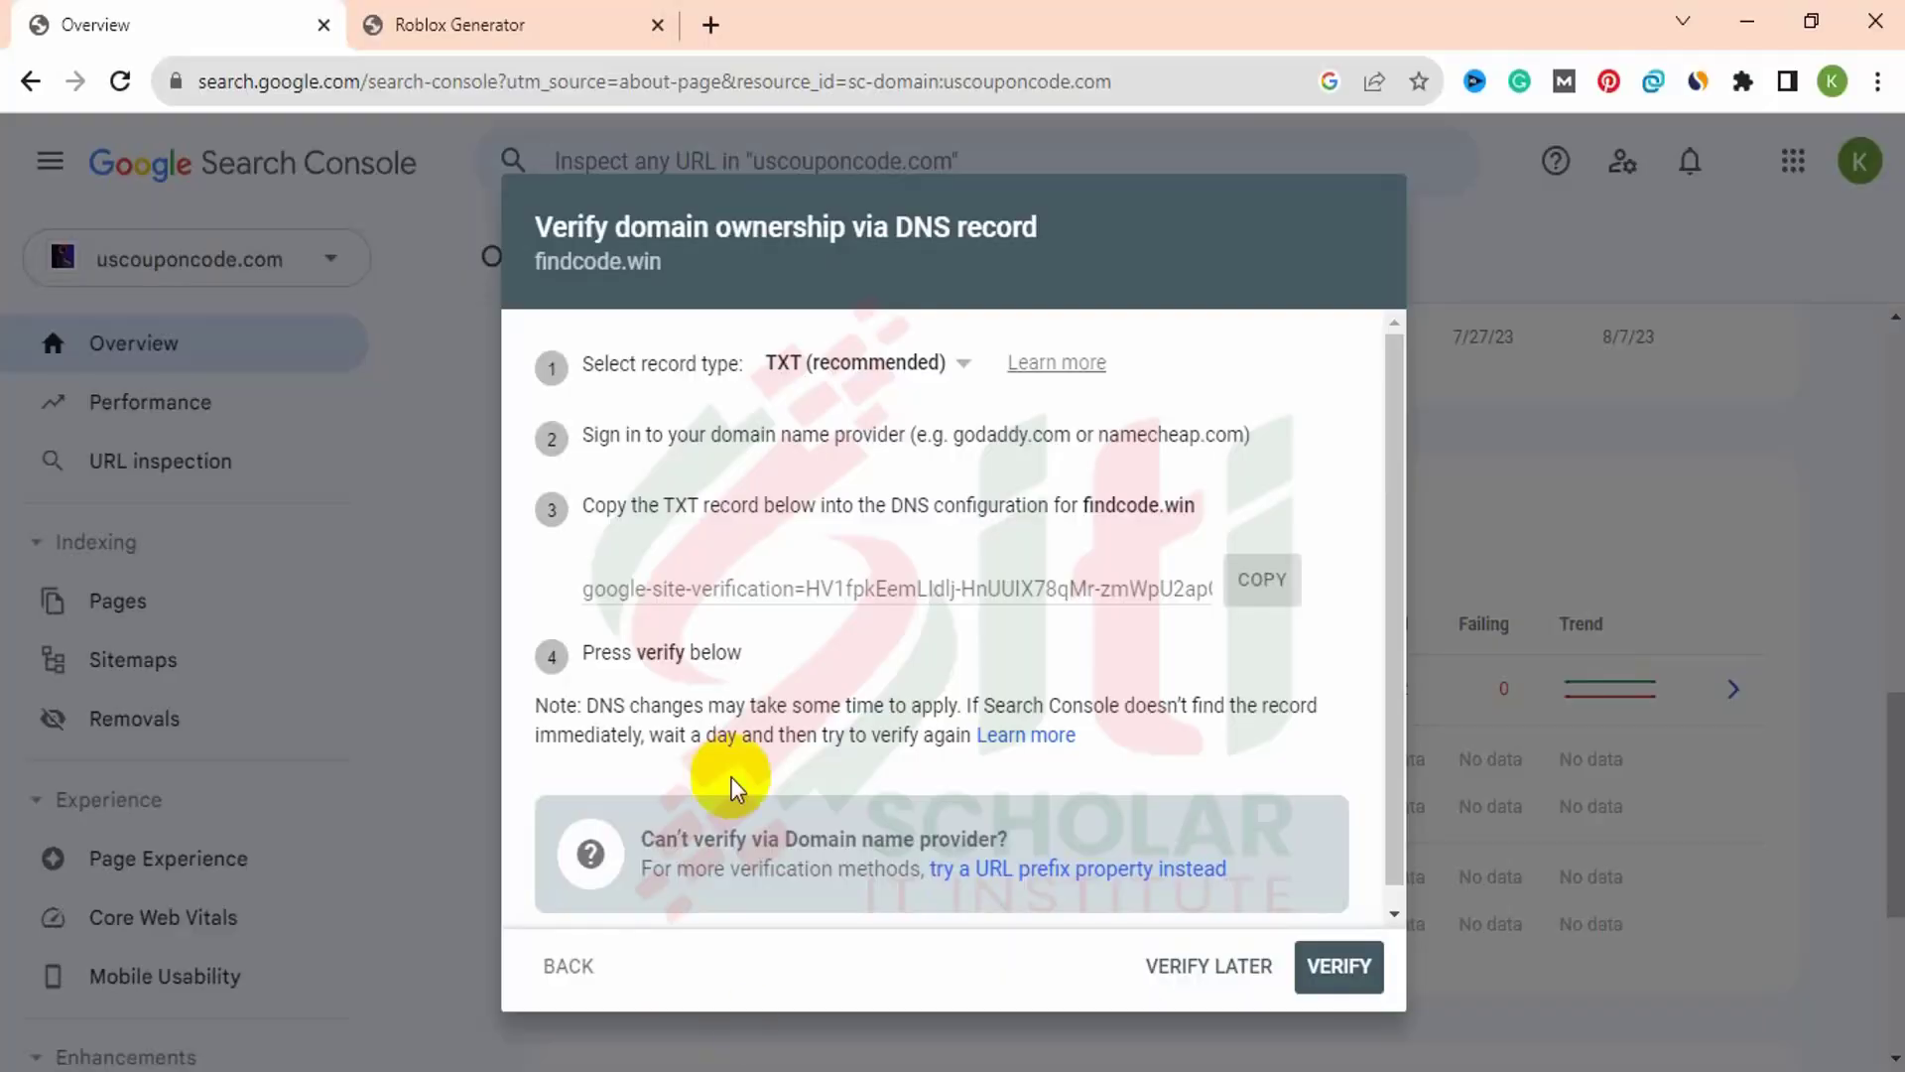
click(1265, 573)
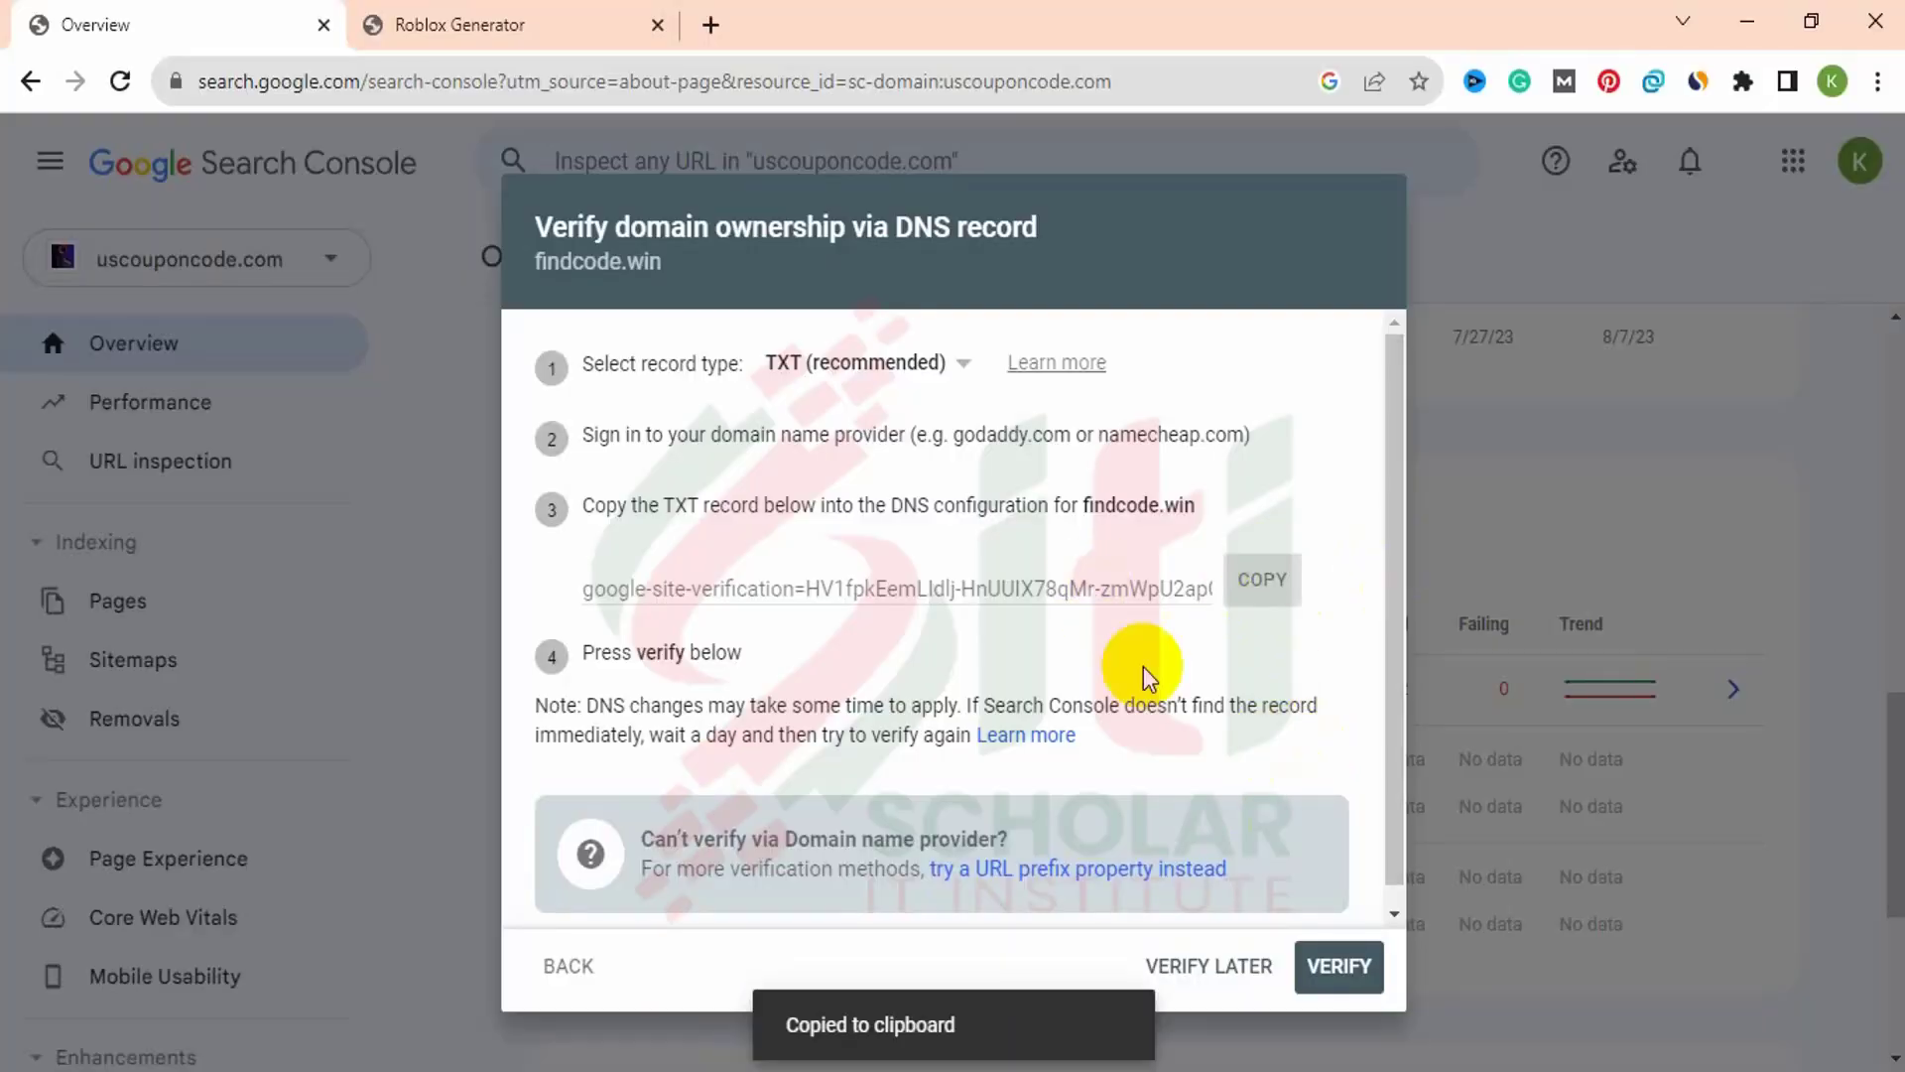
click(1215, 1070)
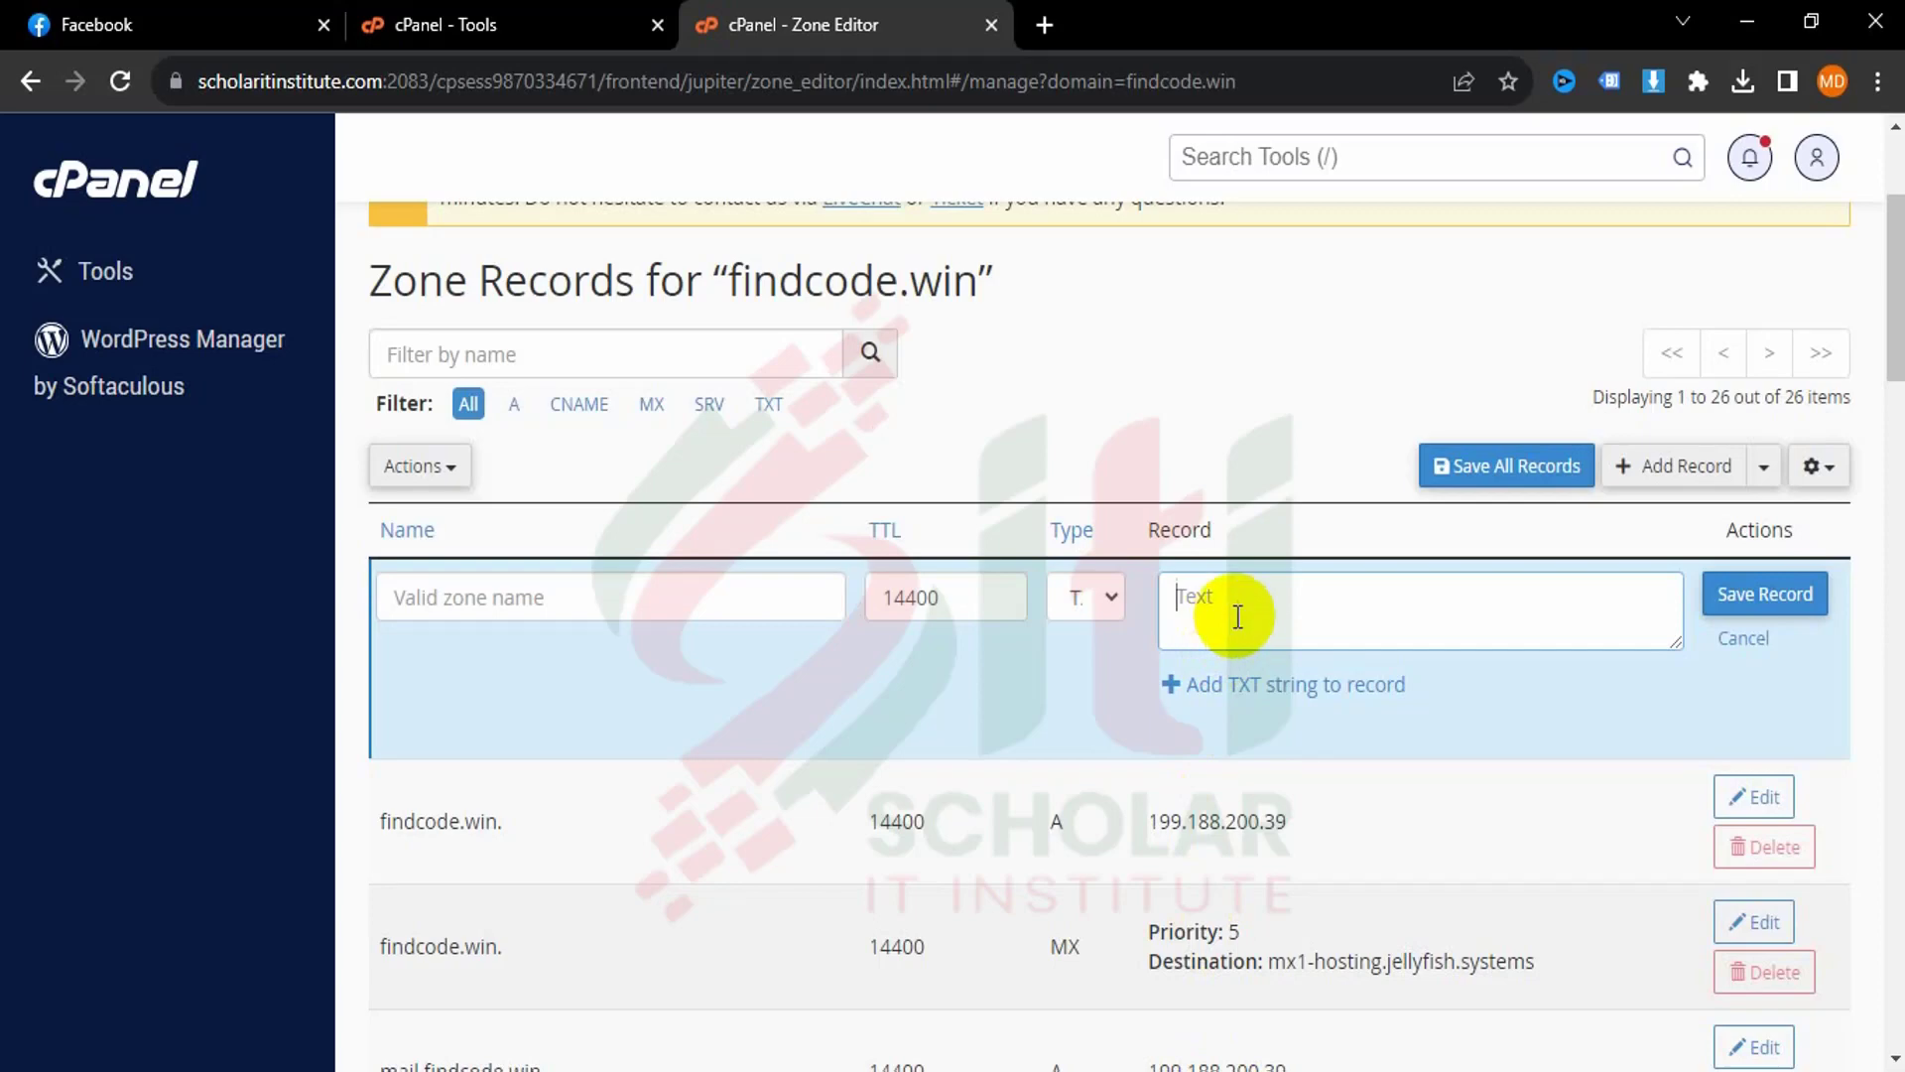
key(ctrl+v)
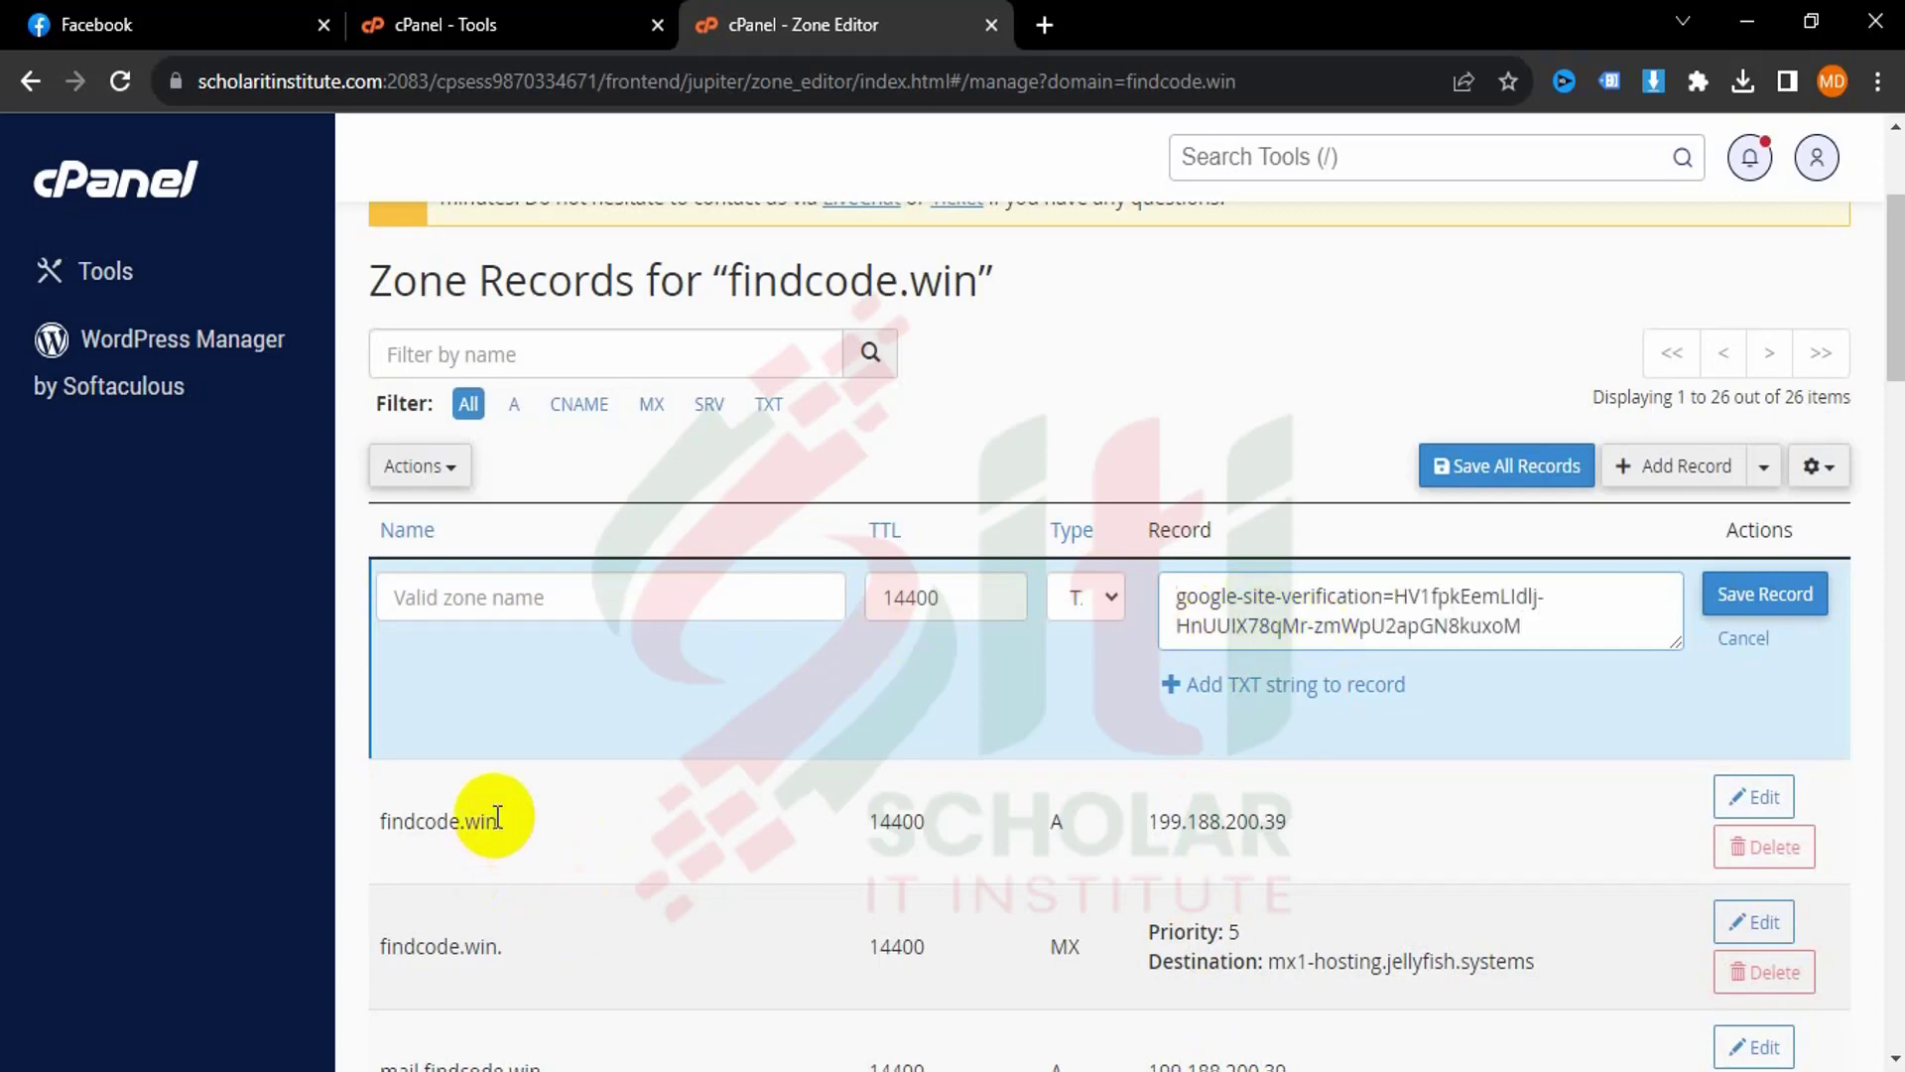
Copy findcode.win from an existing record into the new TXT record's name and save the record.
drag(497, 816, 382, 824)
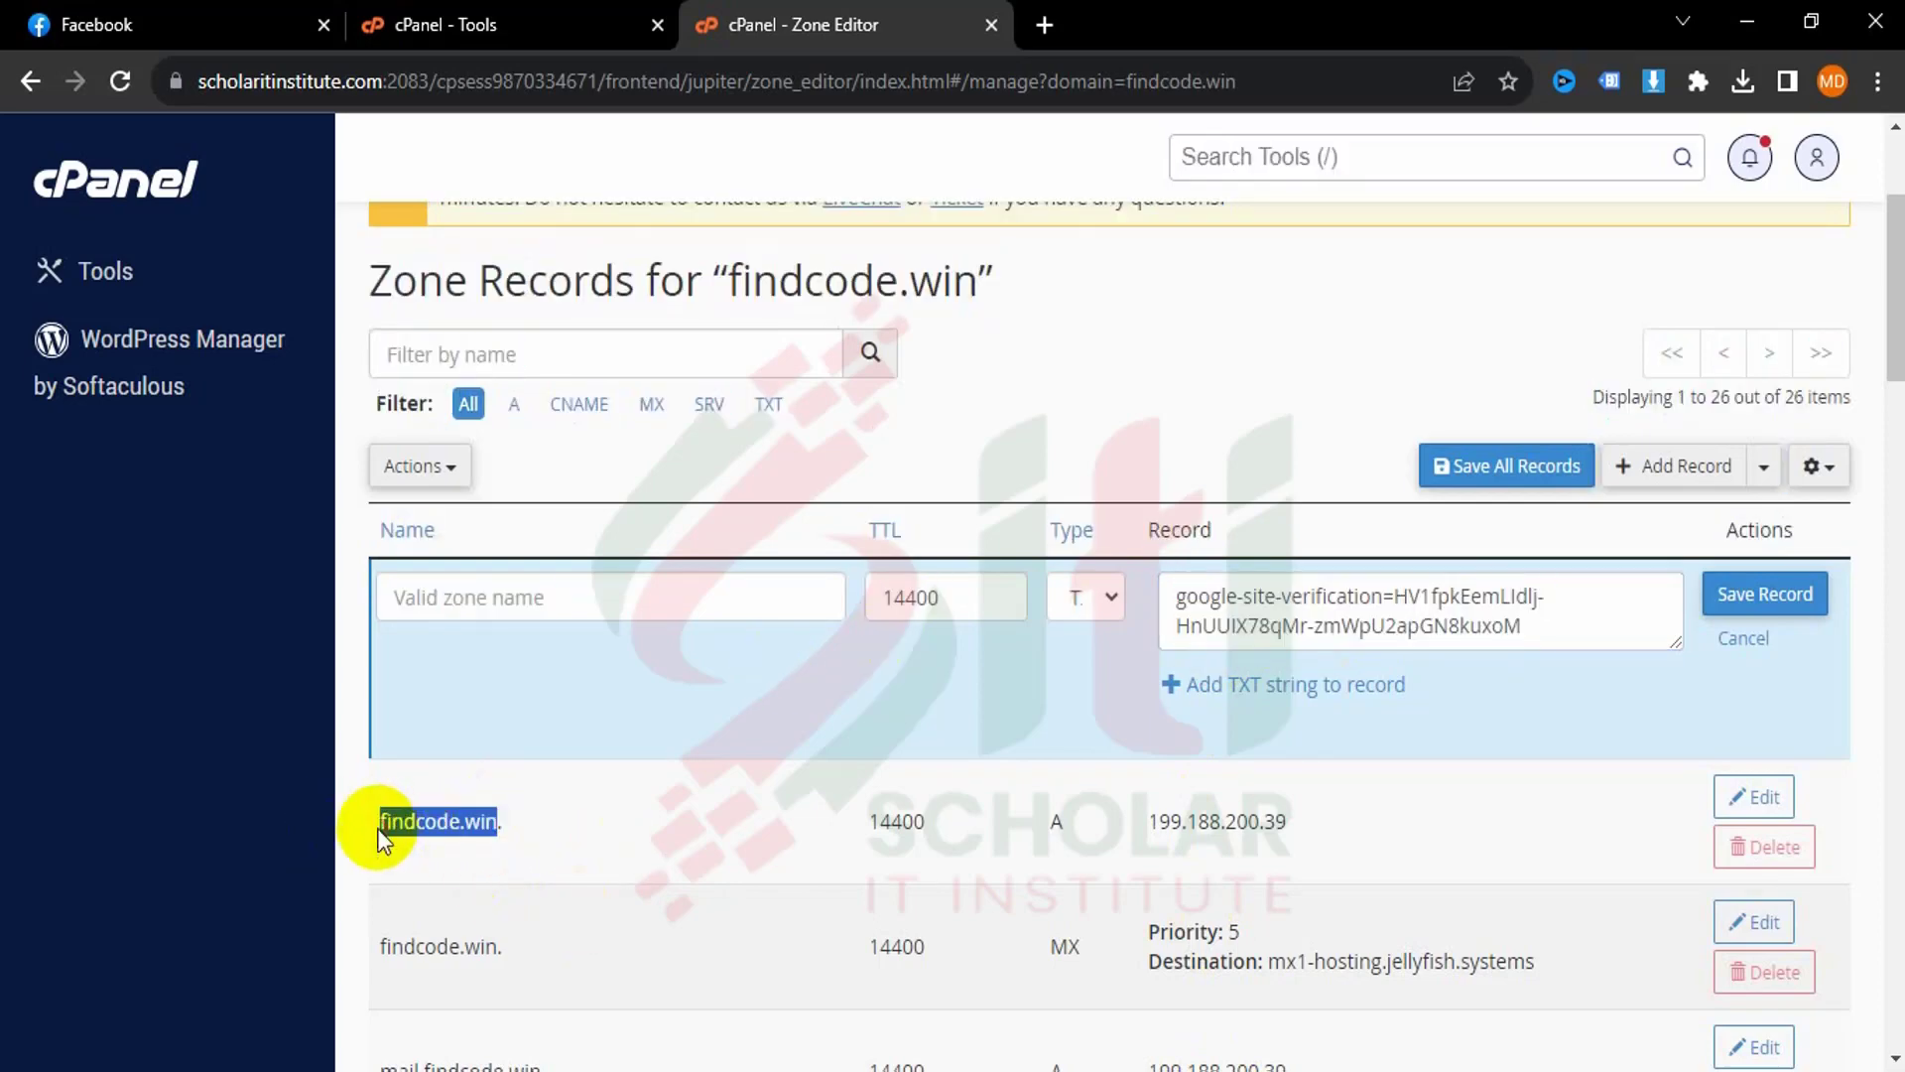
click(502, 598)
key(ctrl+v)
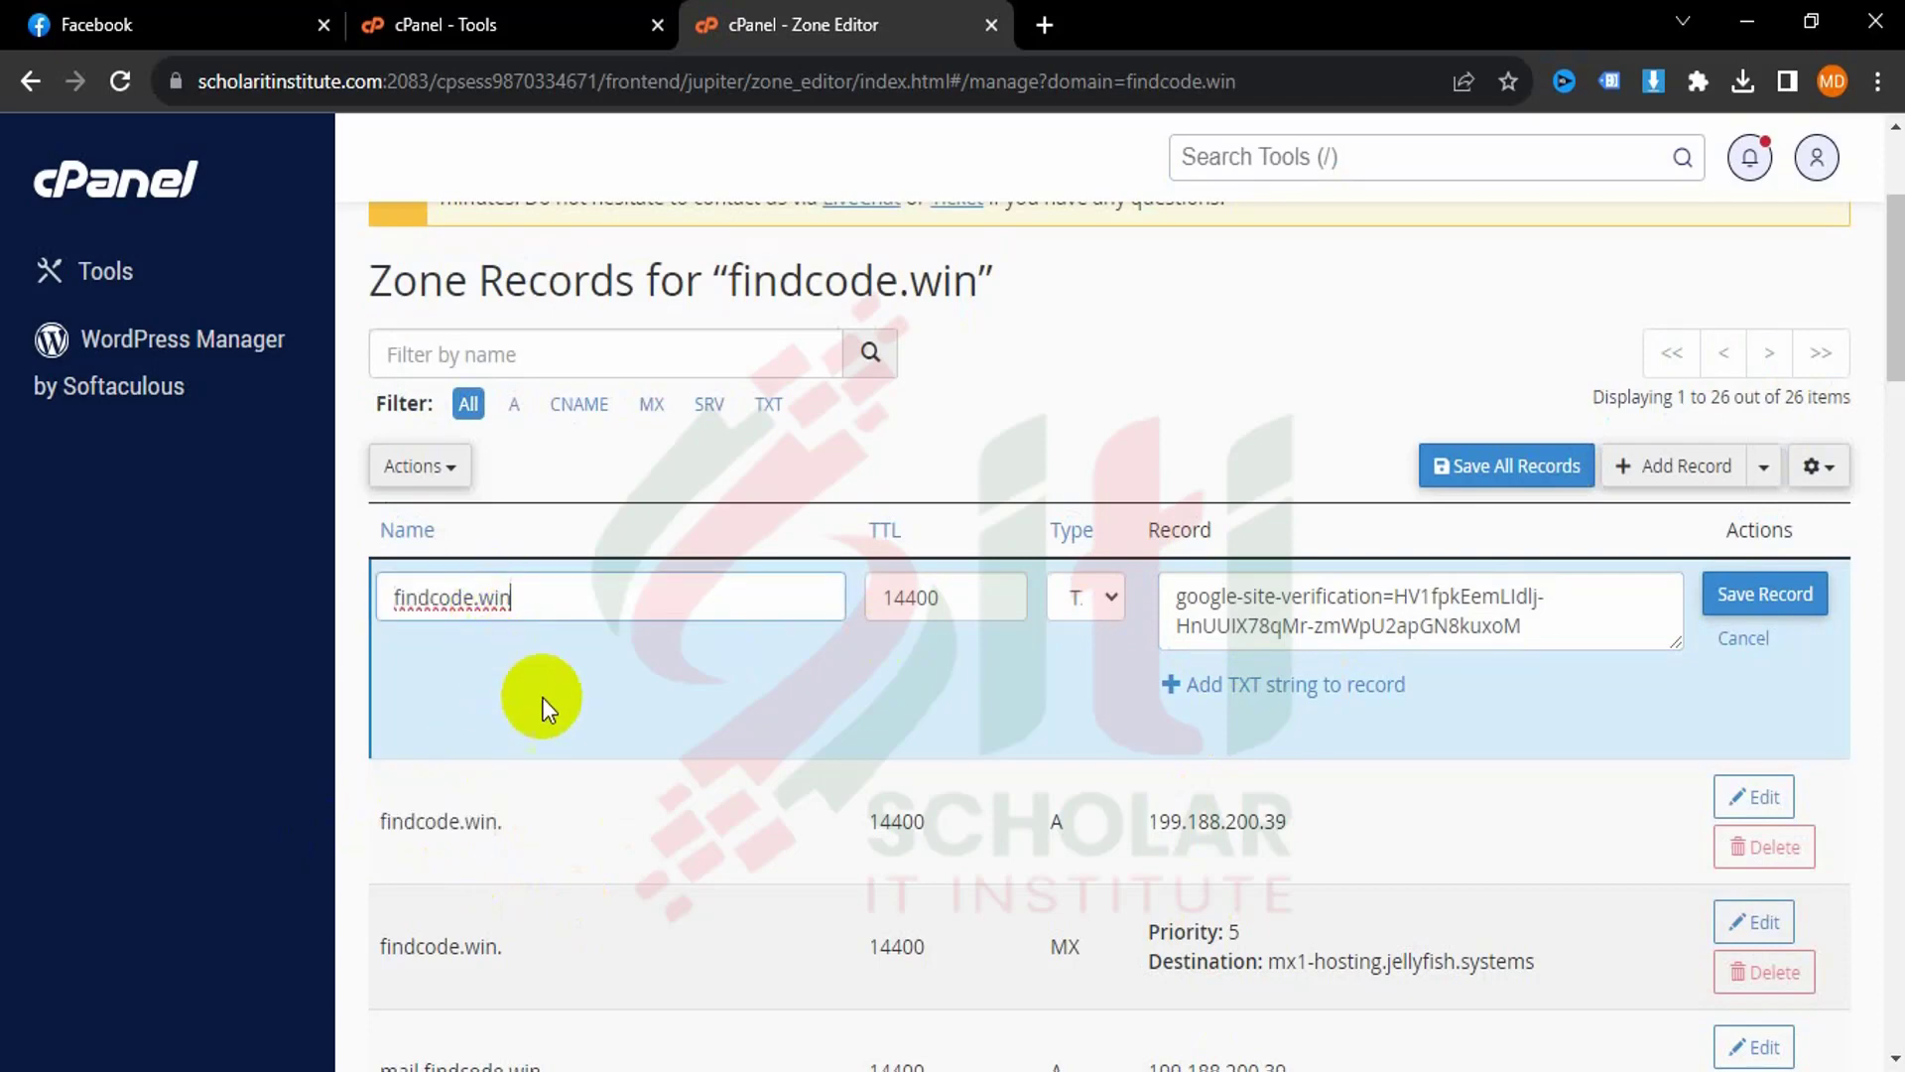
click(1732, 594)
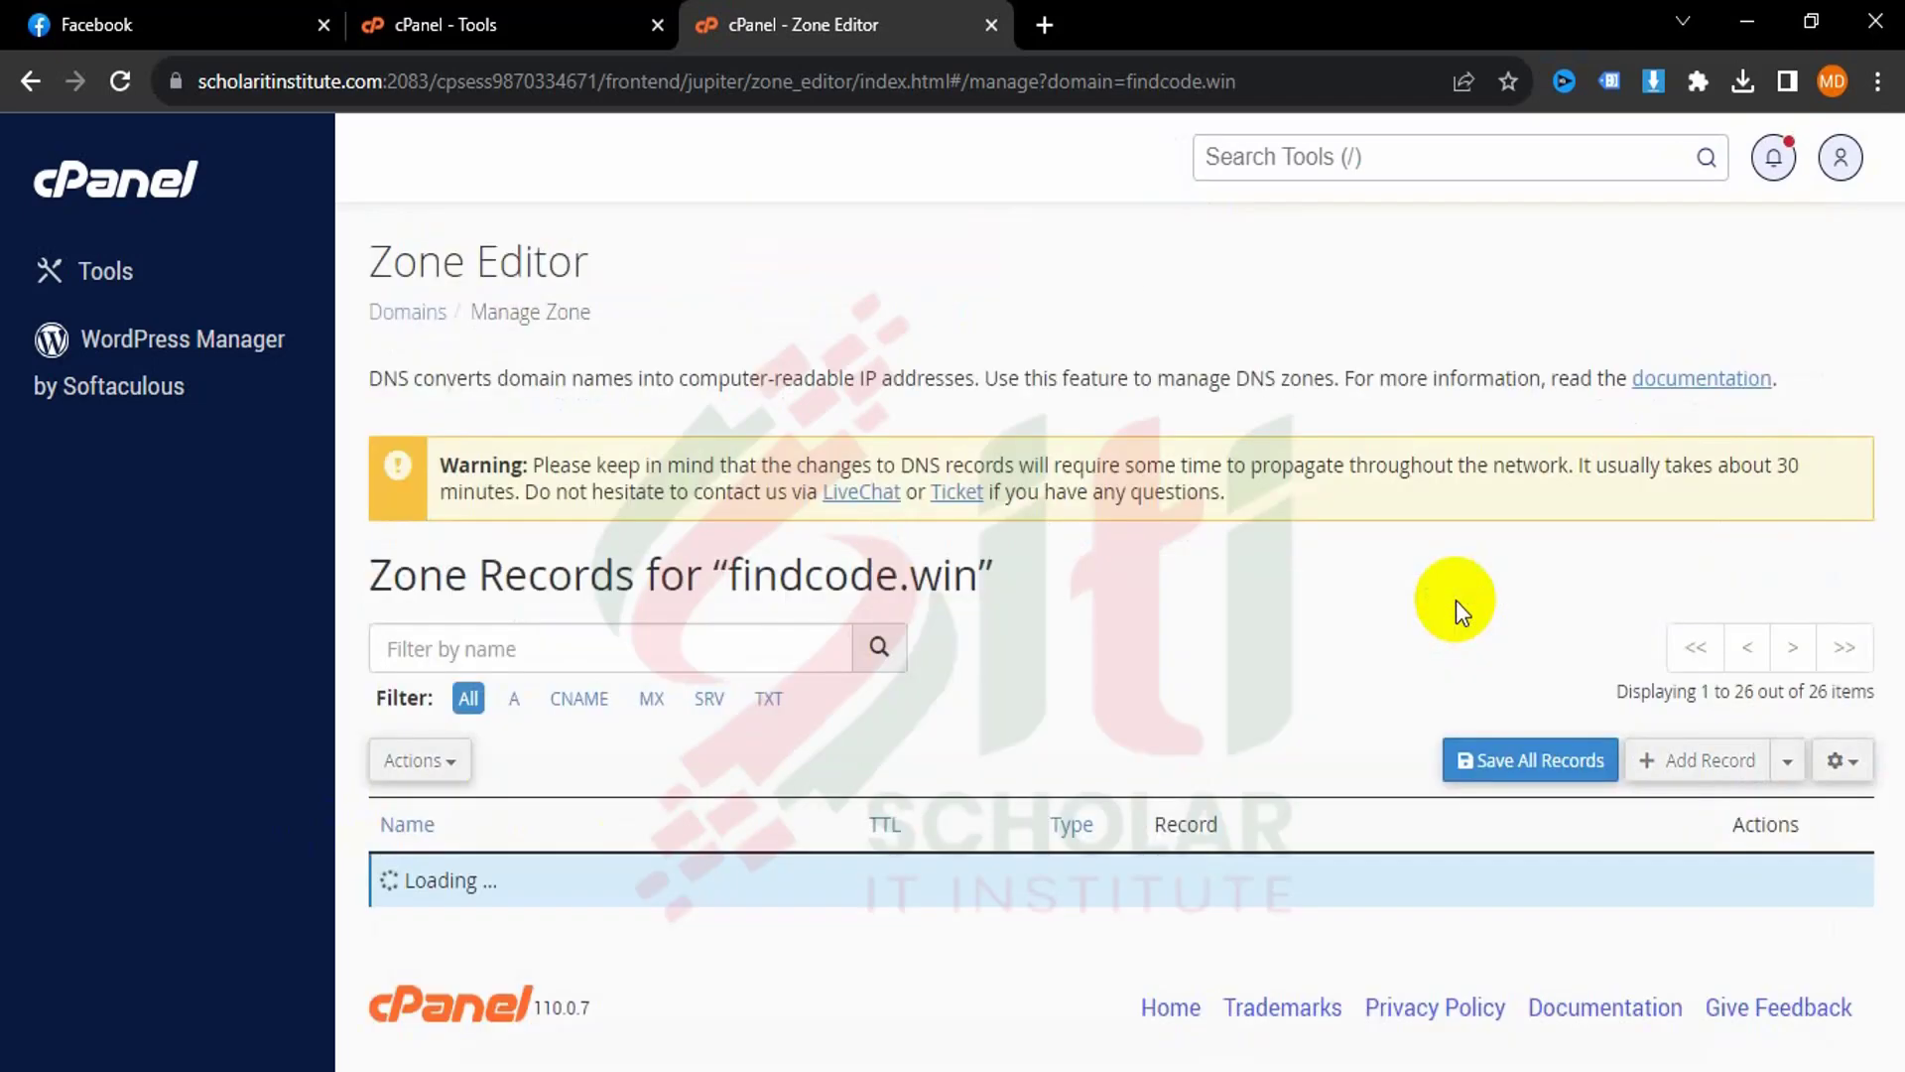
scroll(1095, 712, down, 1)
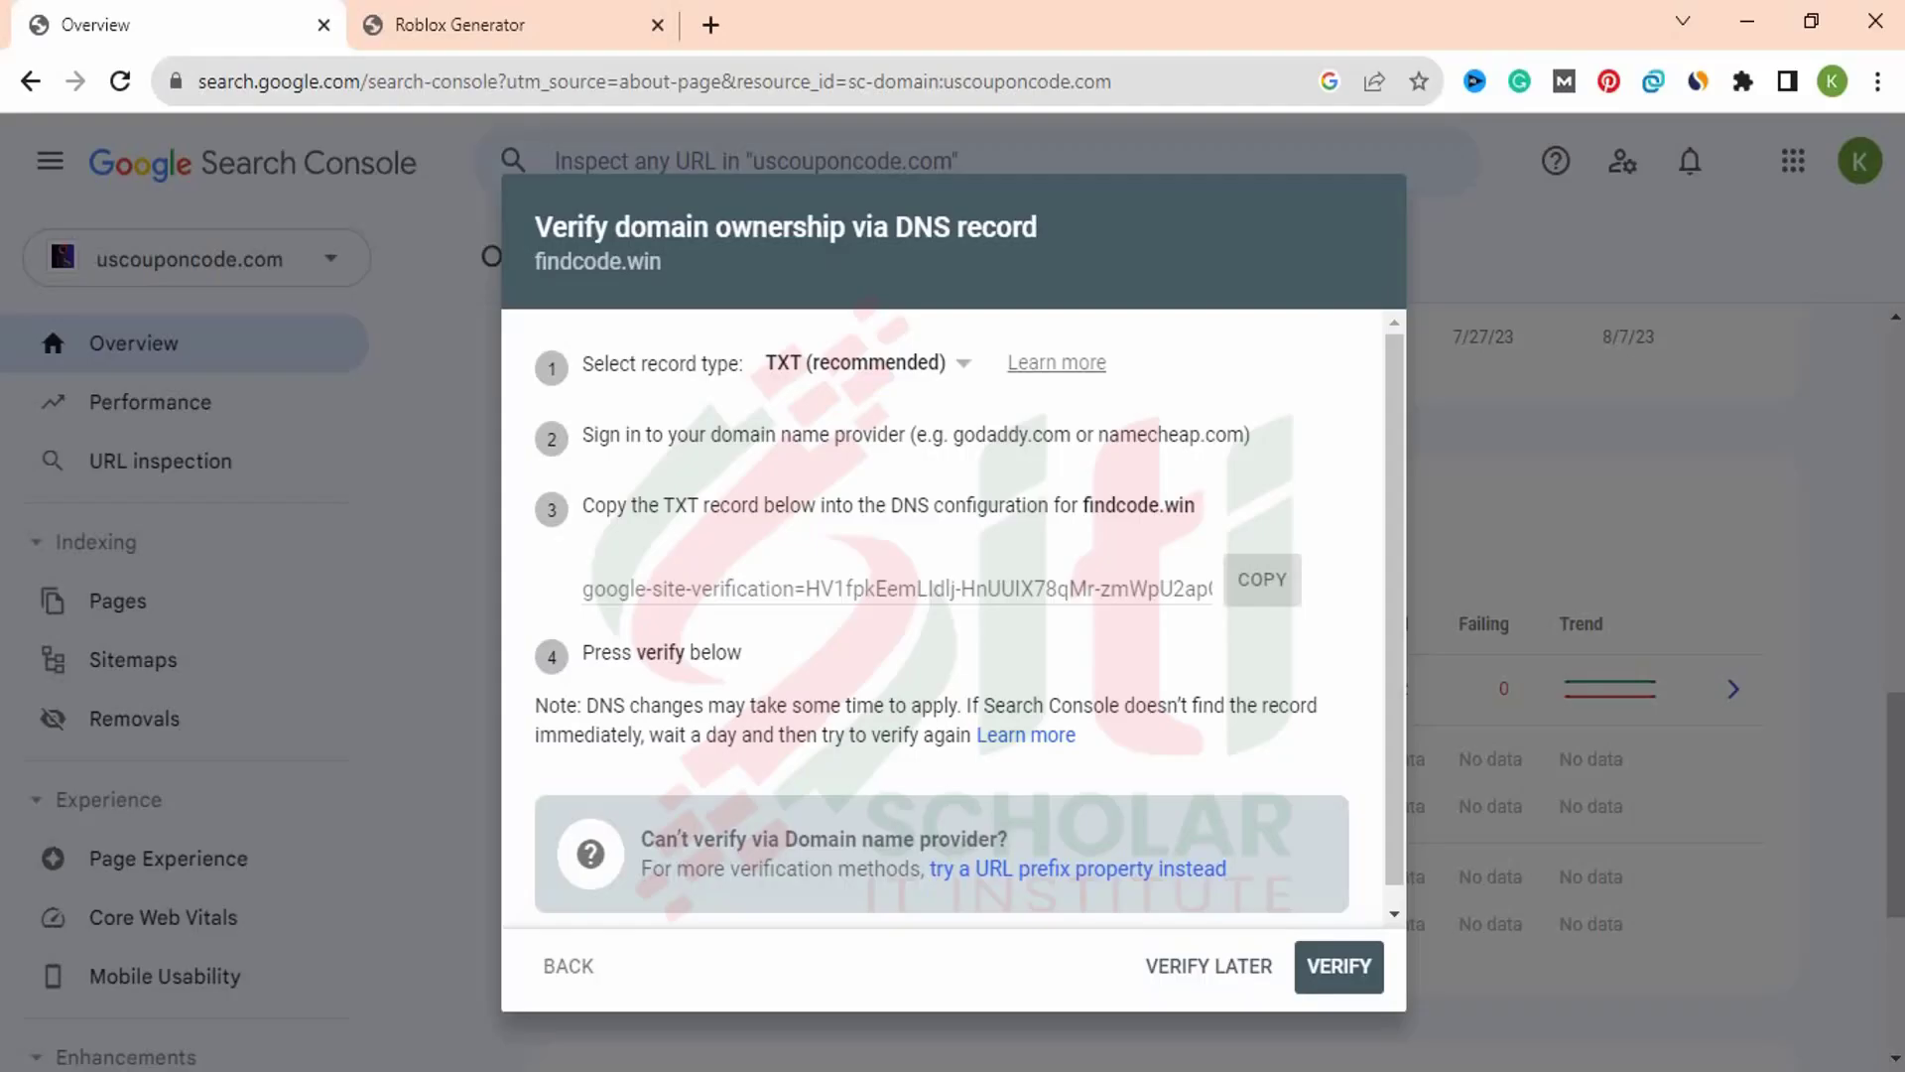
Verify findcode.win's domain ownership in Search Console, and review its zone records in cPanel.
click(1343, 971)
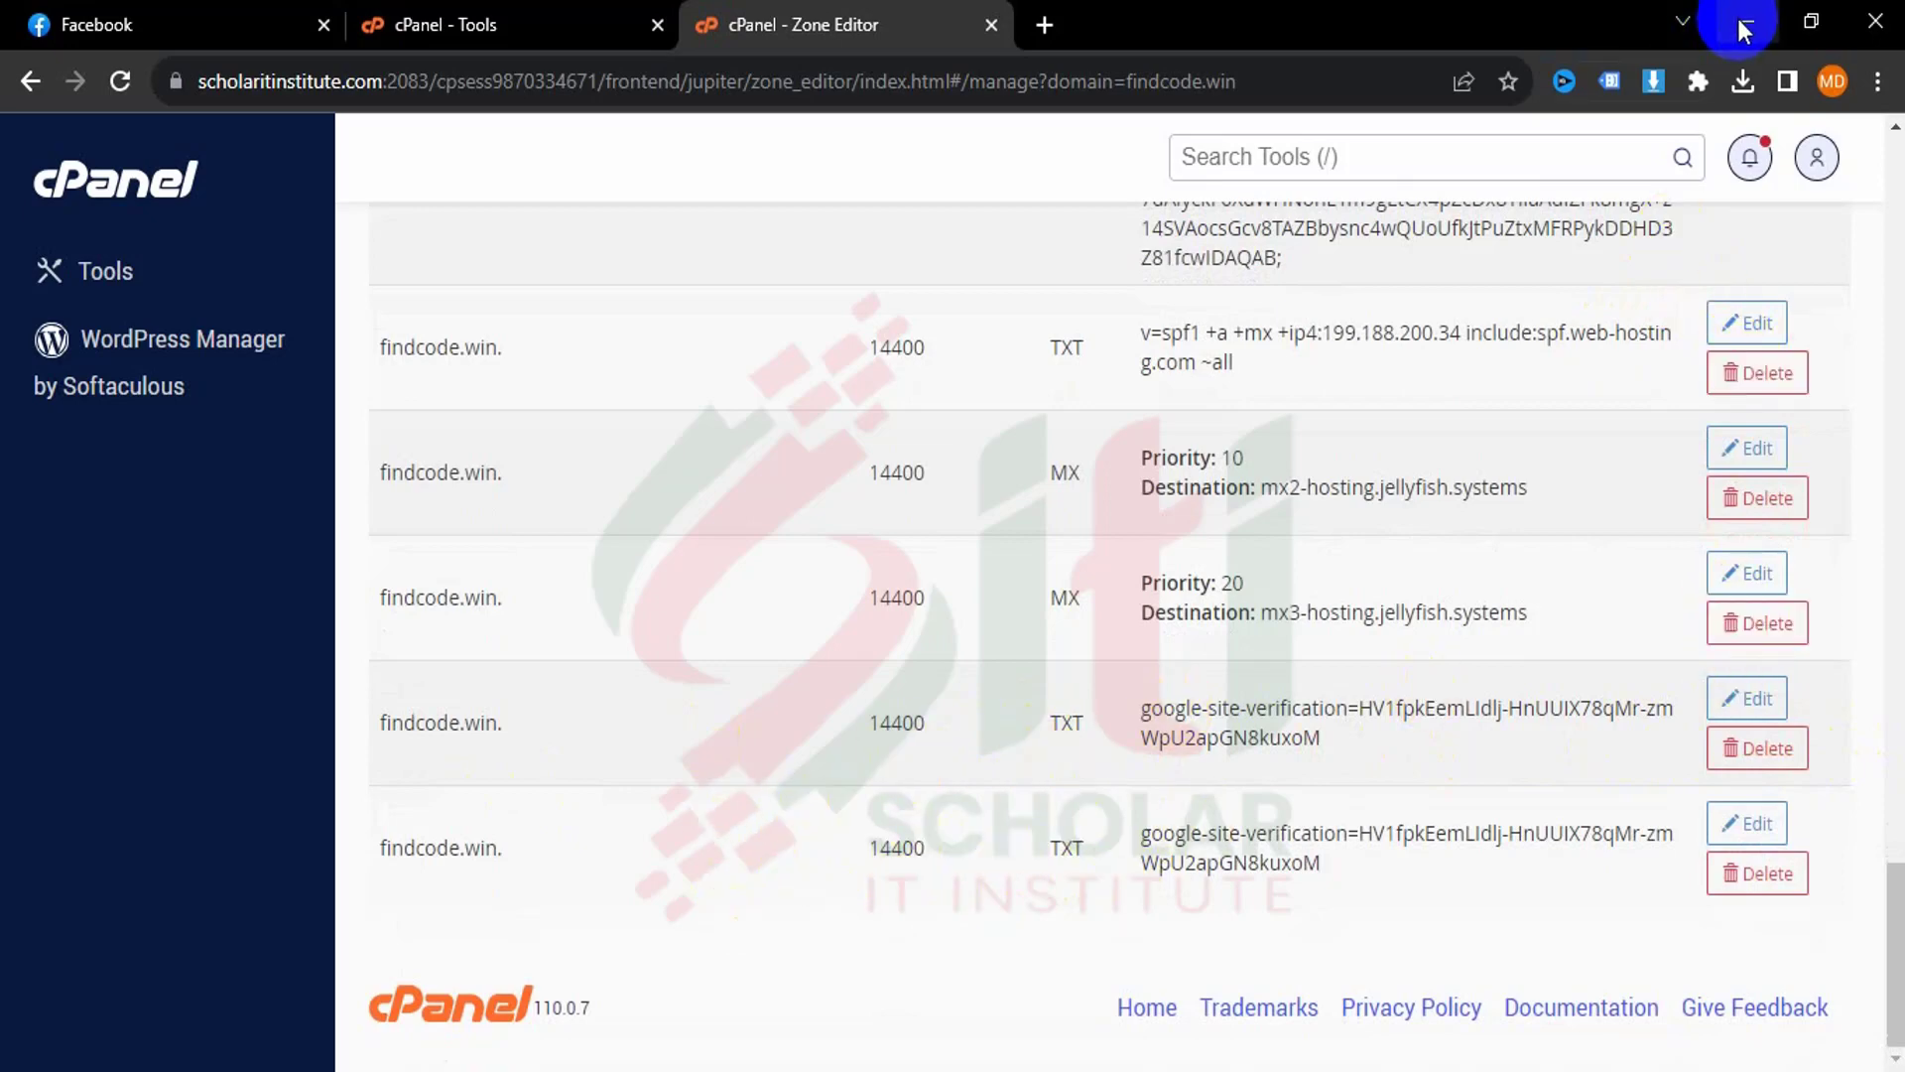
scroll(1216, 659, up, 20)
scroll(1218, 653, up, 5)
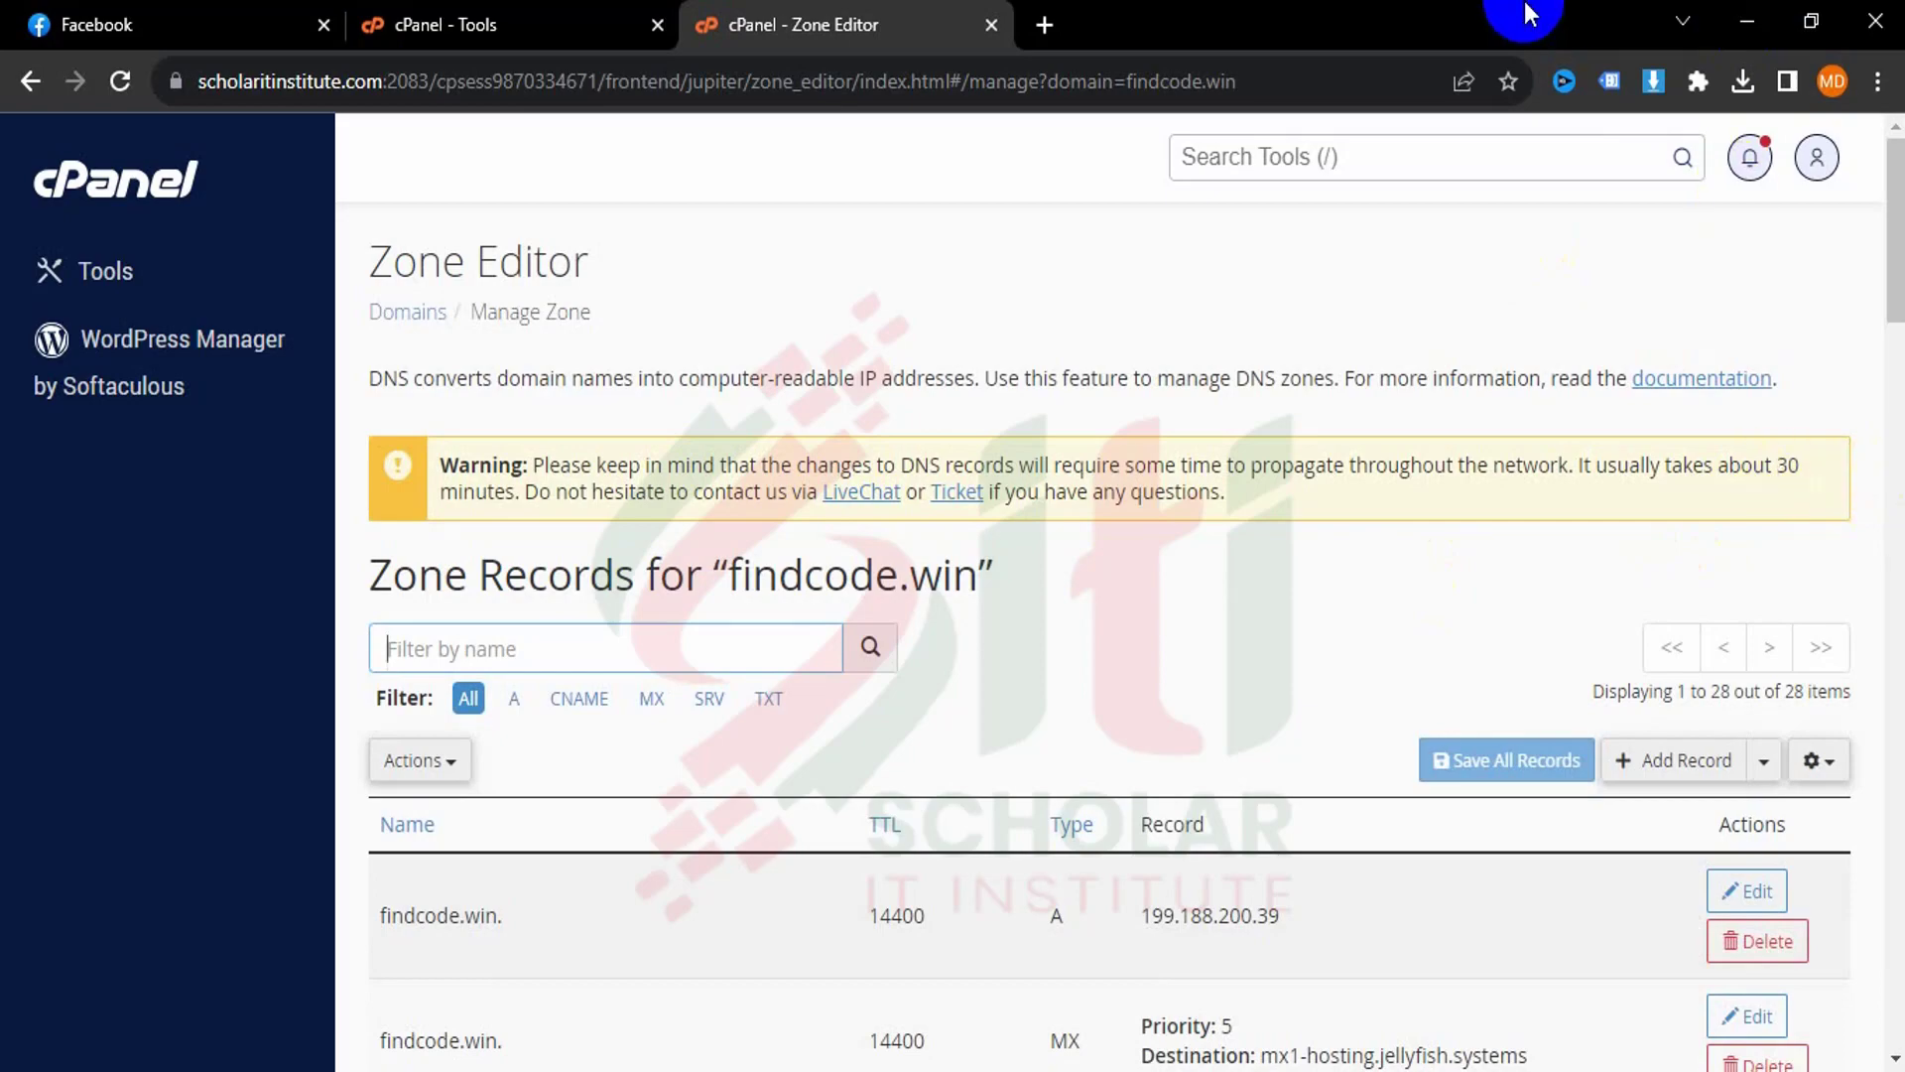
click(1749, 24)
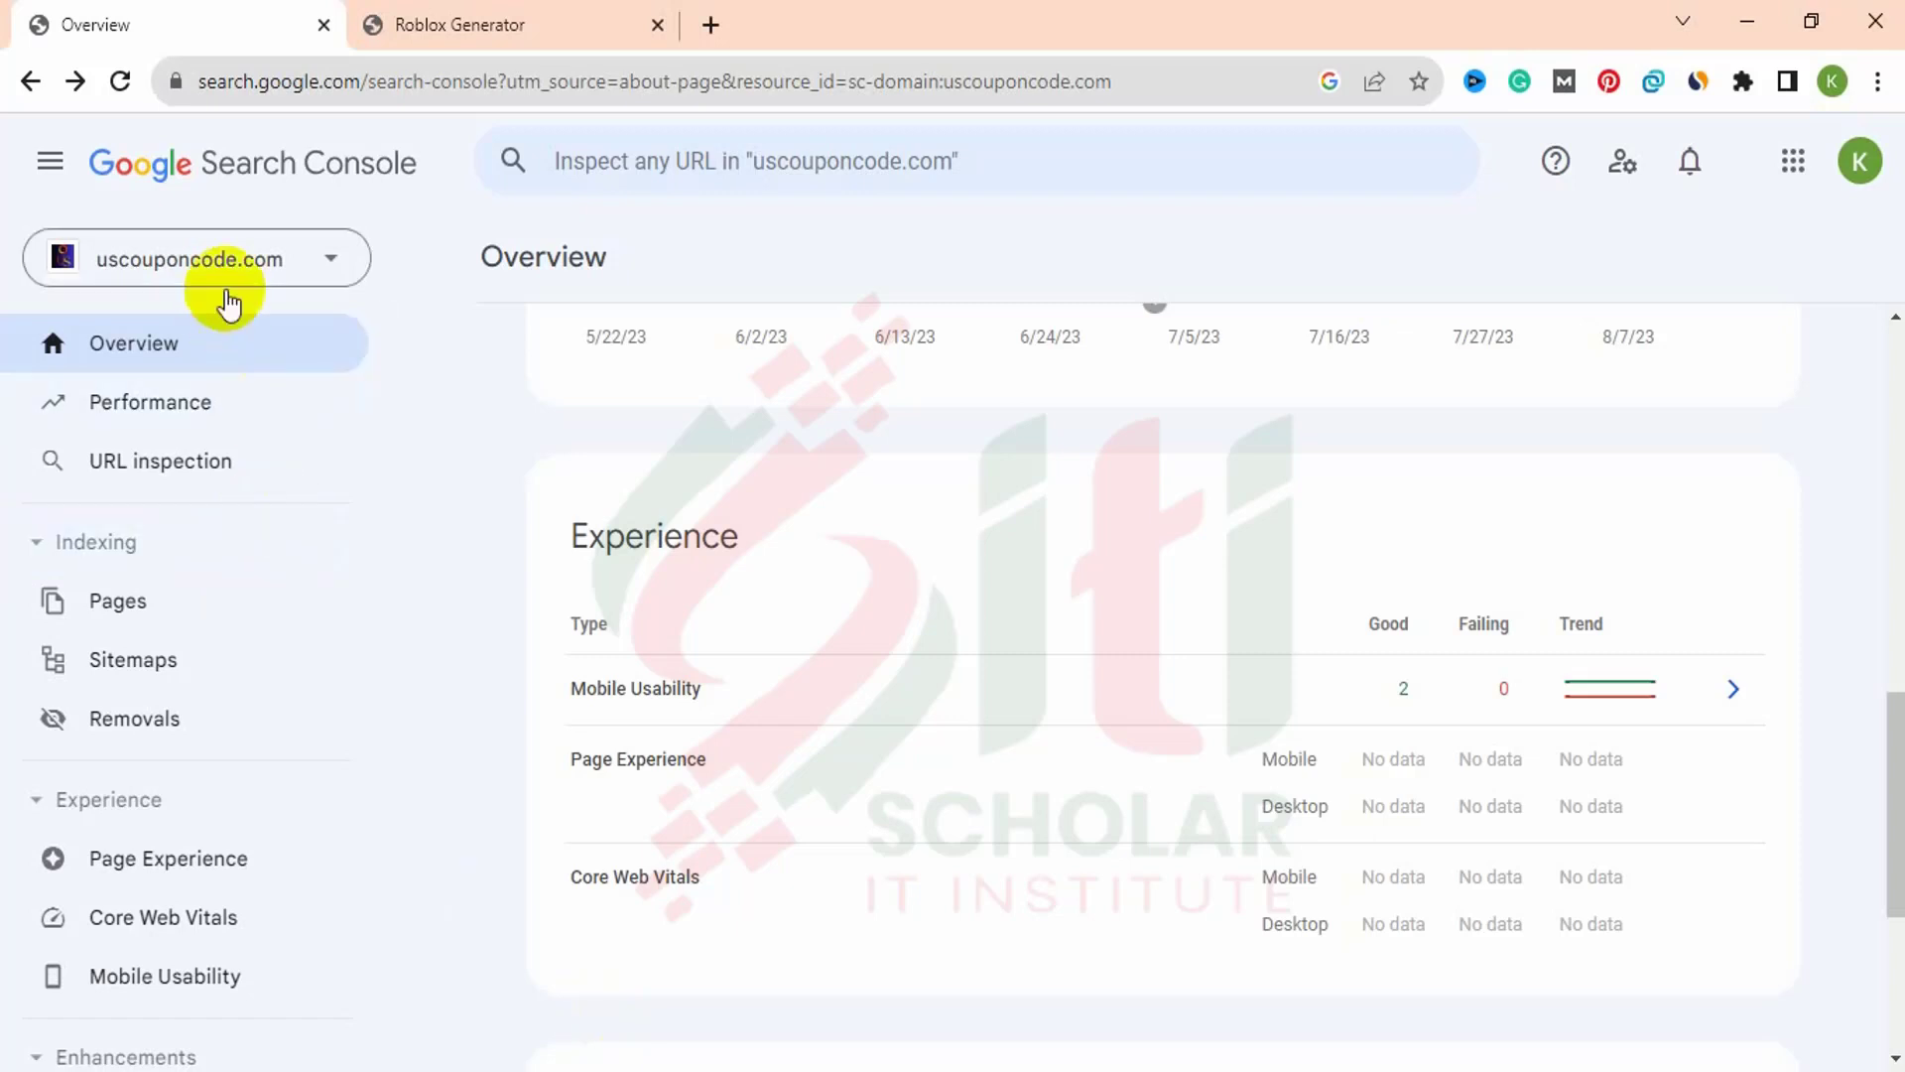
Switch to the findcode.win property in Search Console and open its full security issues report, dismissing the news publisher survey.
click(239, 273)
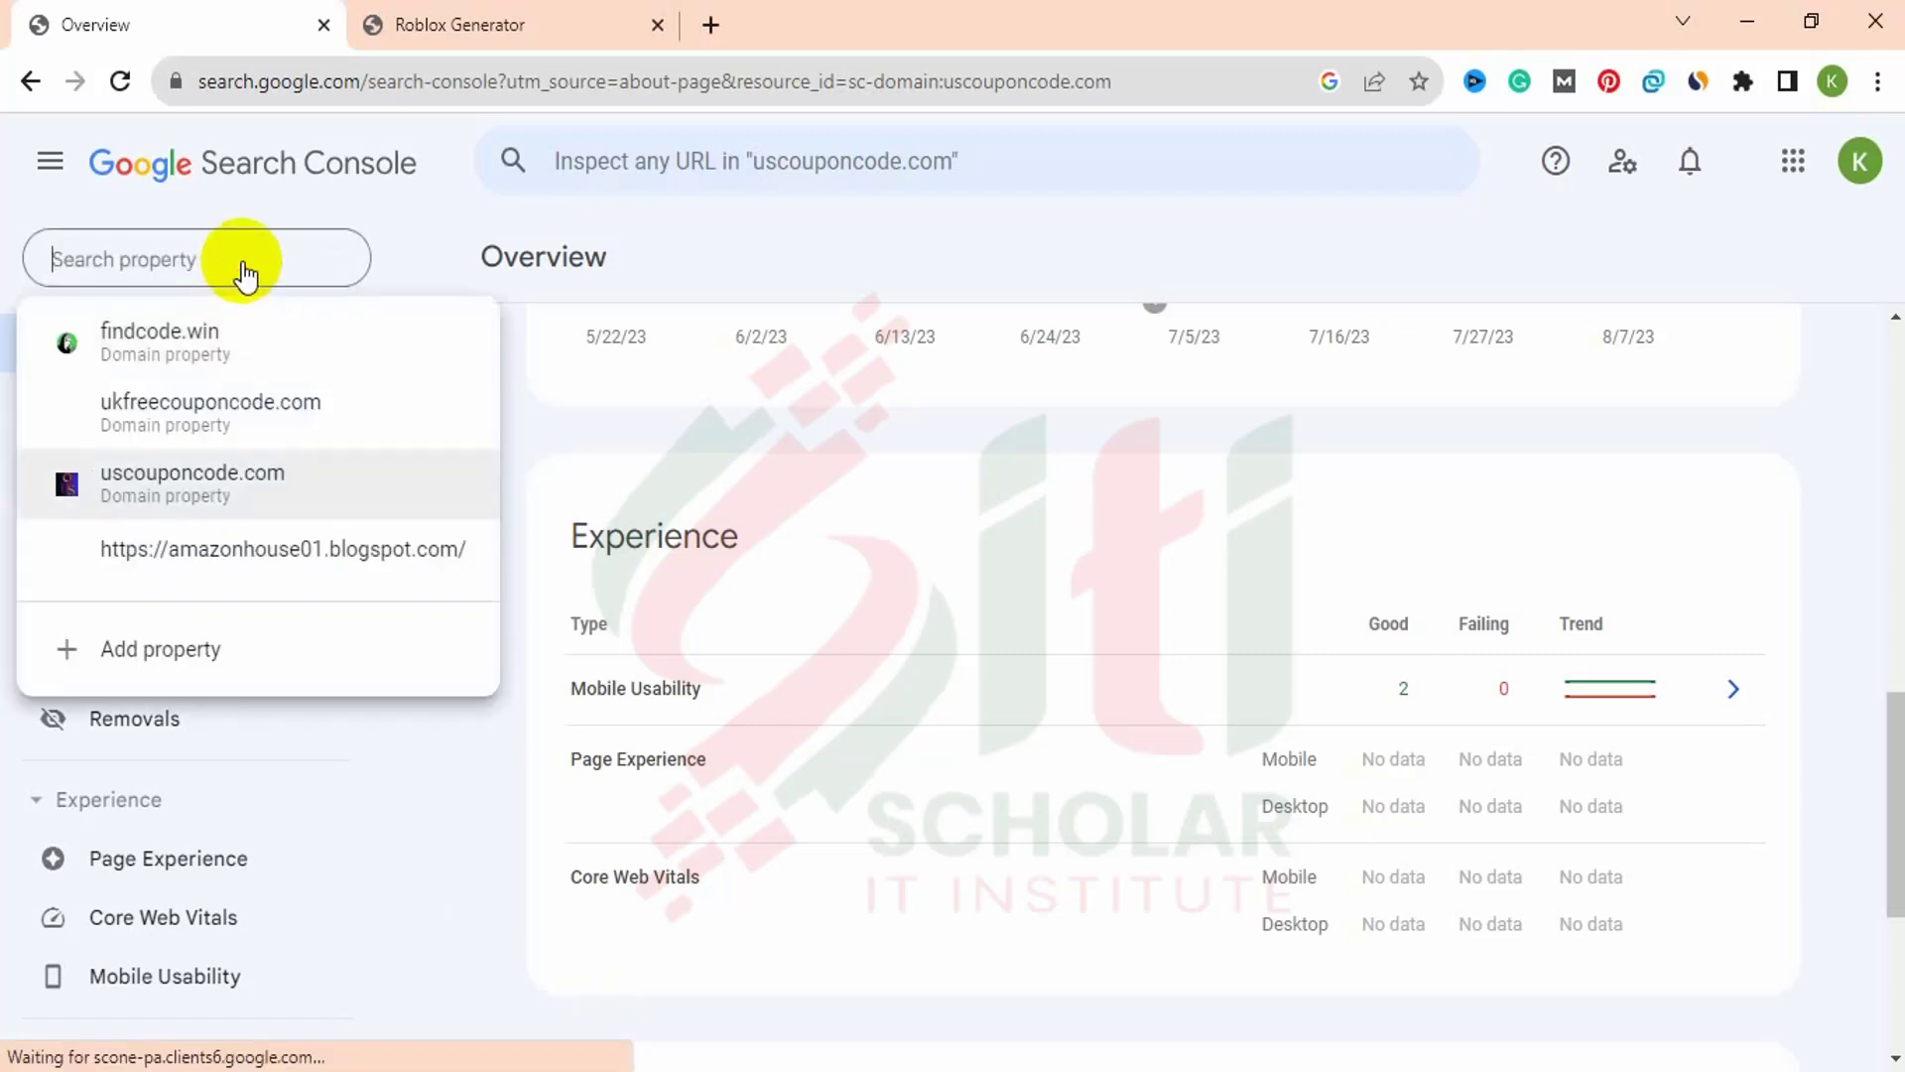
click(189, 336)
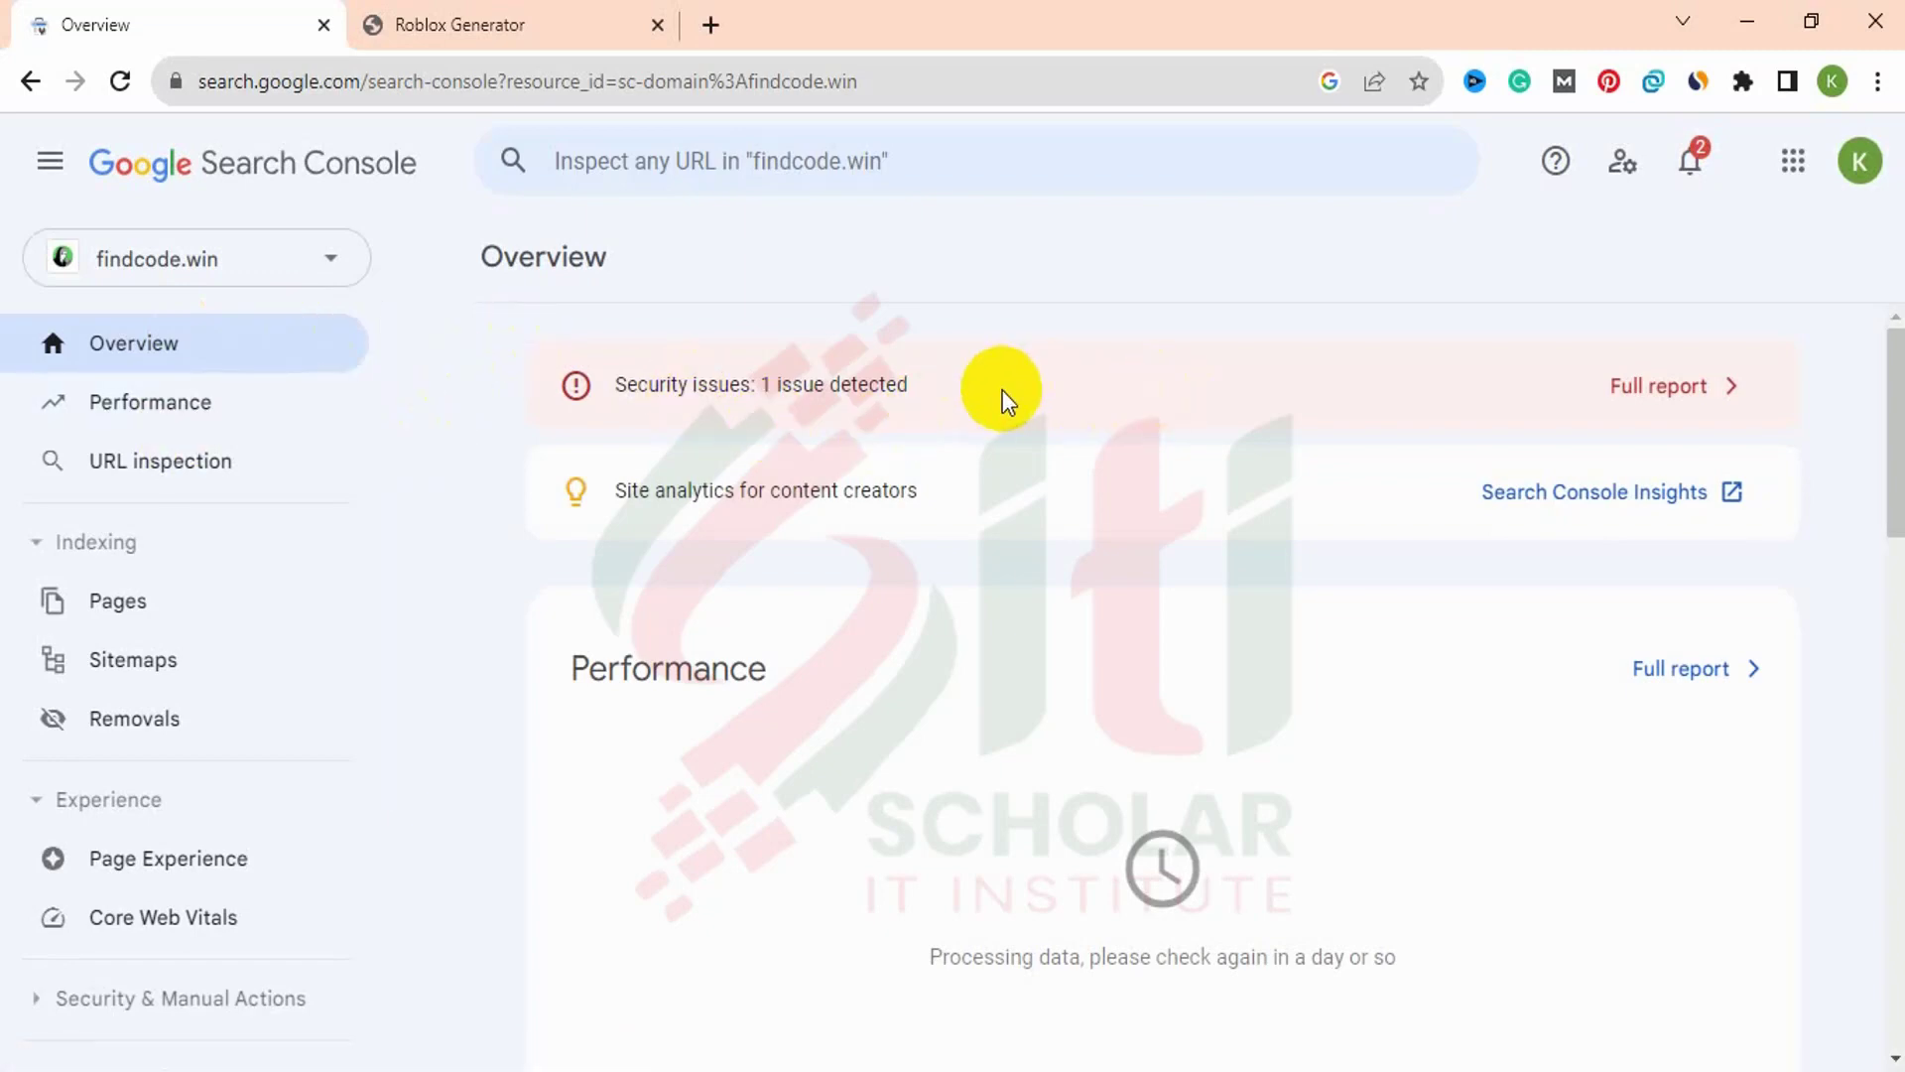
click(1677, 384)
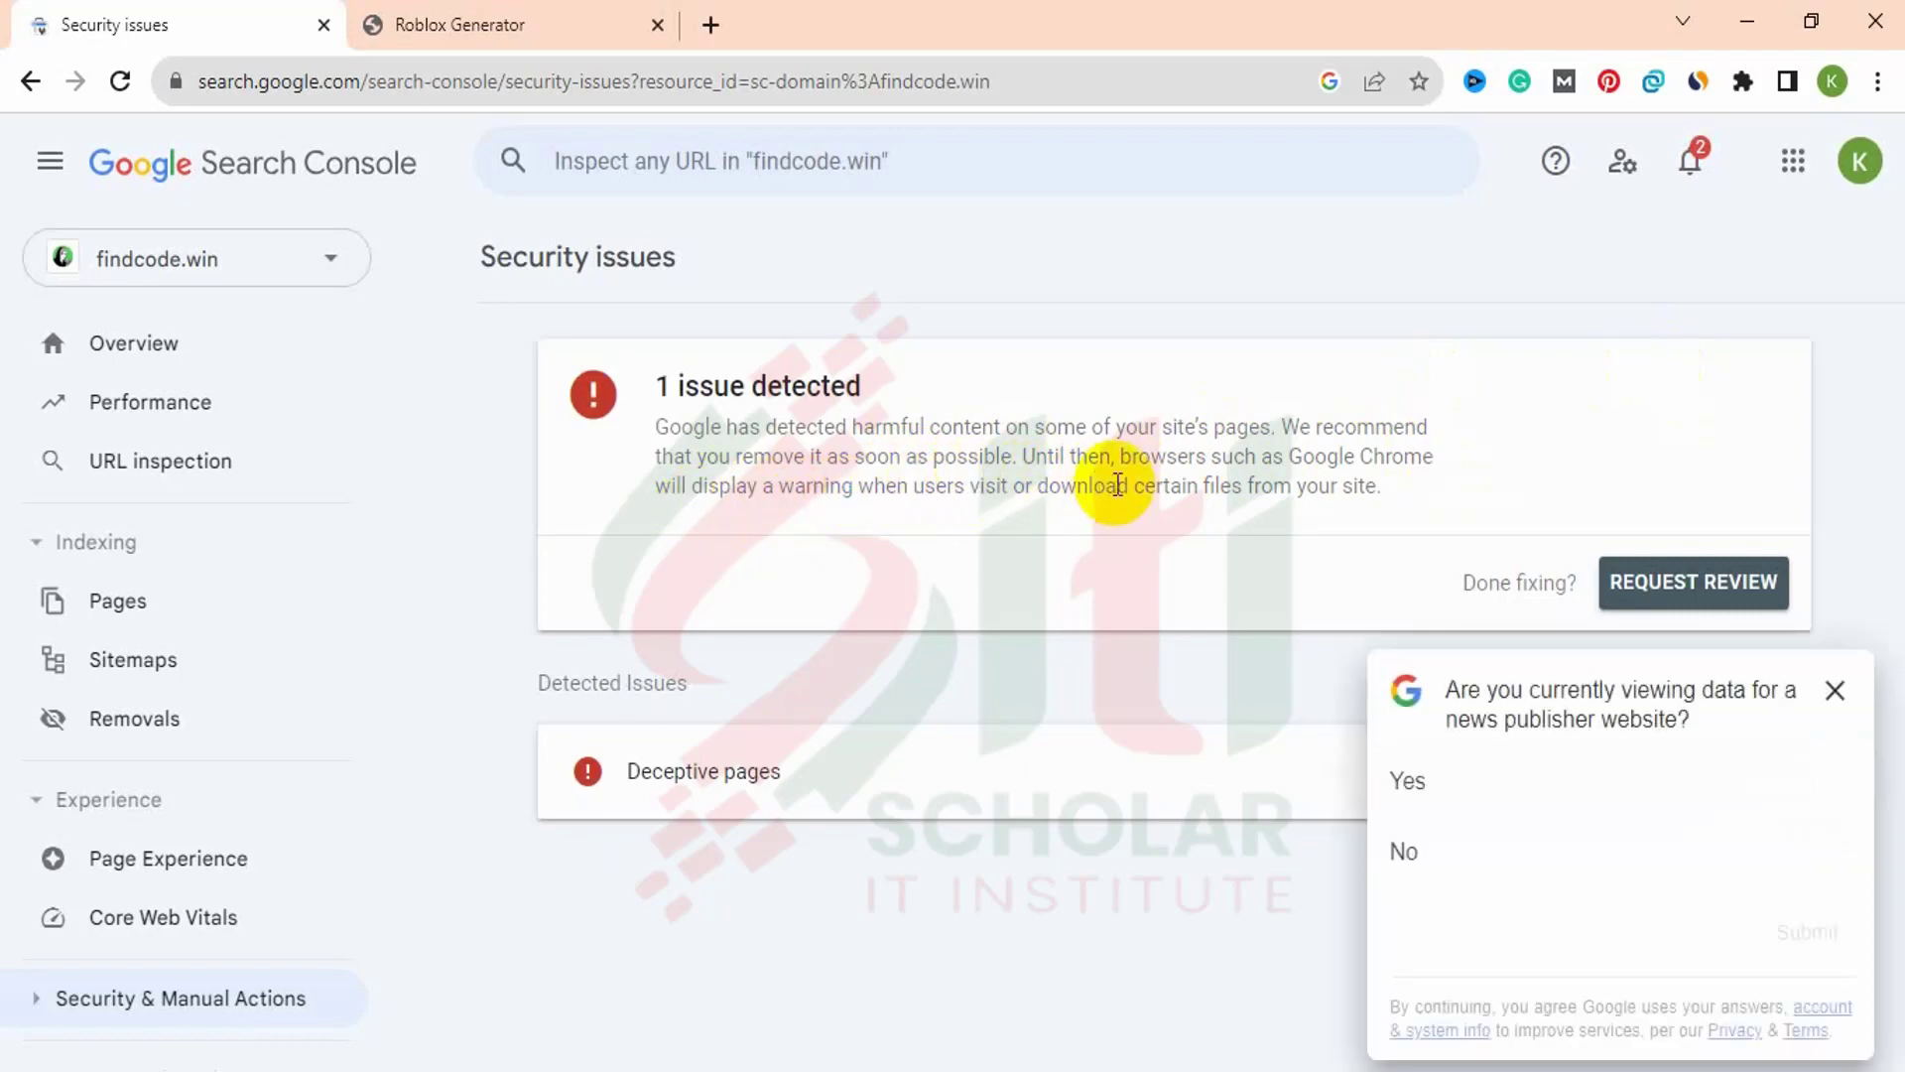
click(1835, 690)
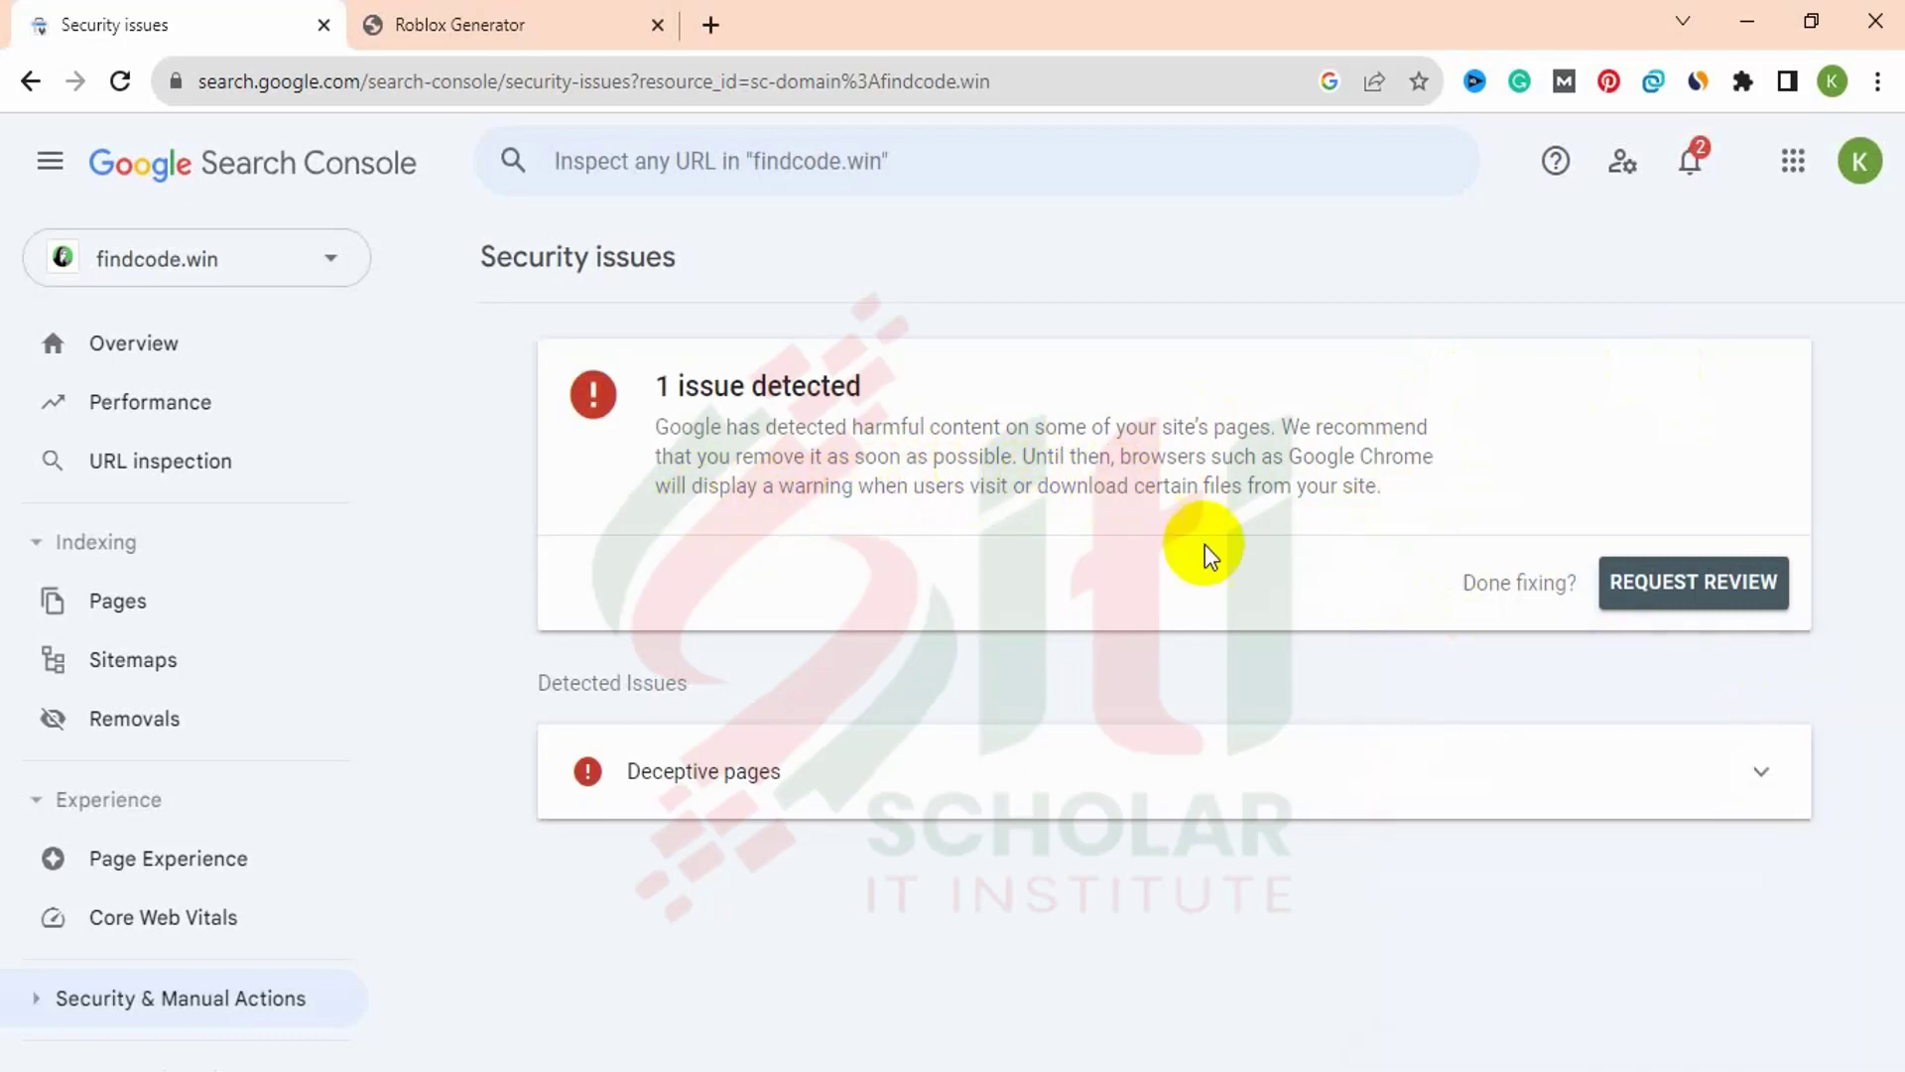
Examine the description and sample URLs of the Deceptive pages issue, and reopen the Security issues report.
click(1718, 774)
scroll(1548, 769, down, 1)
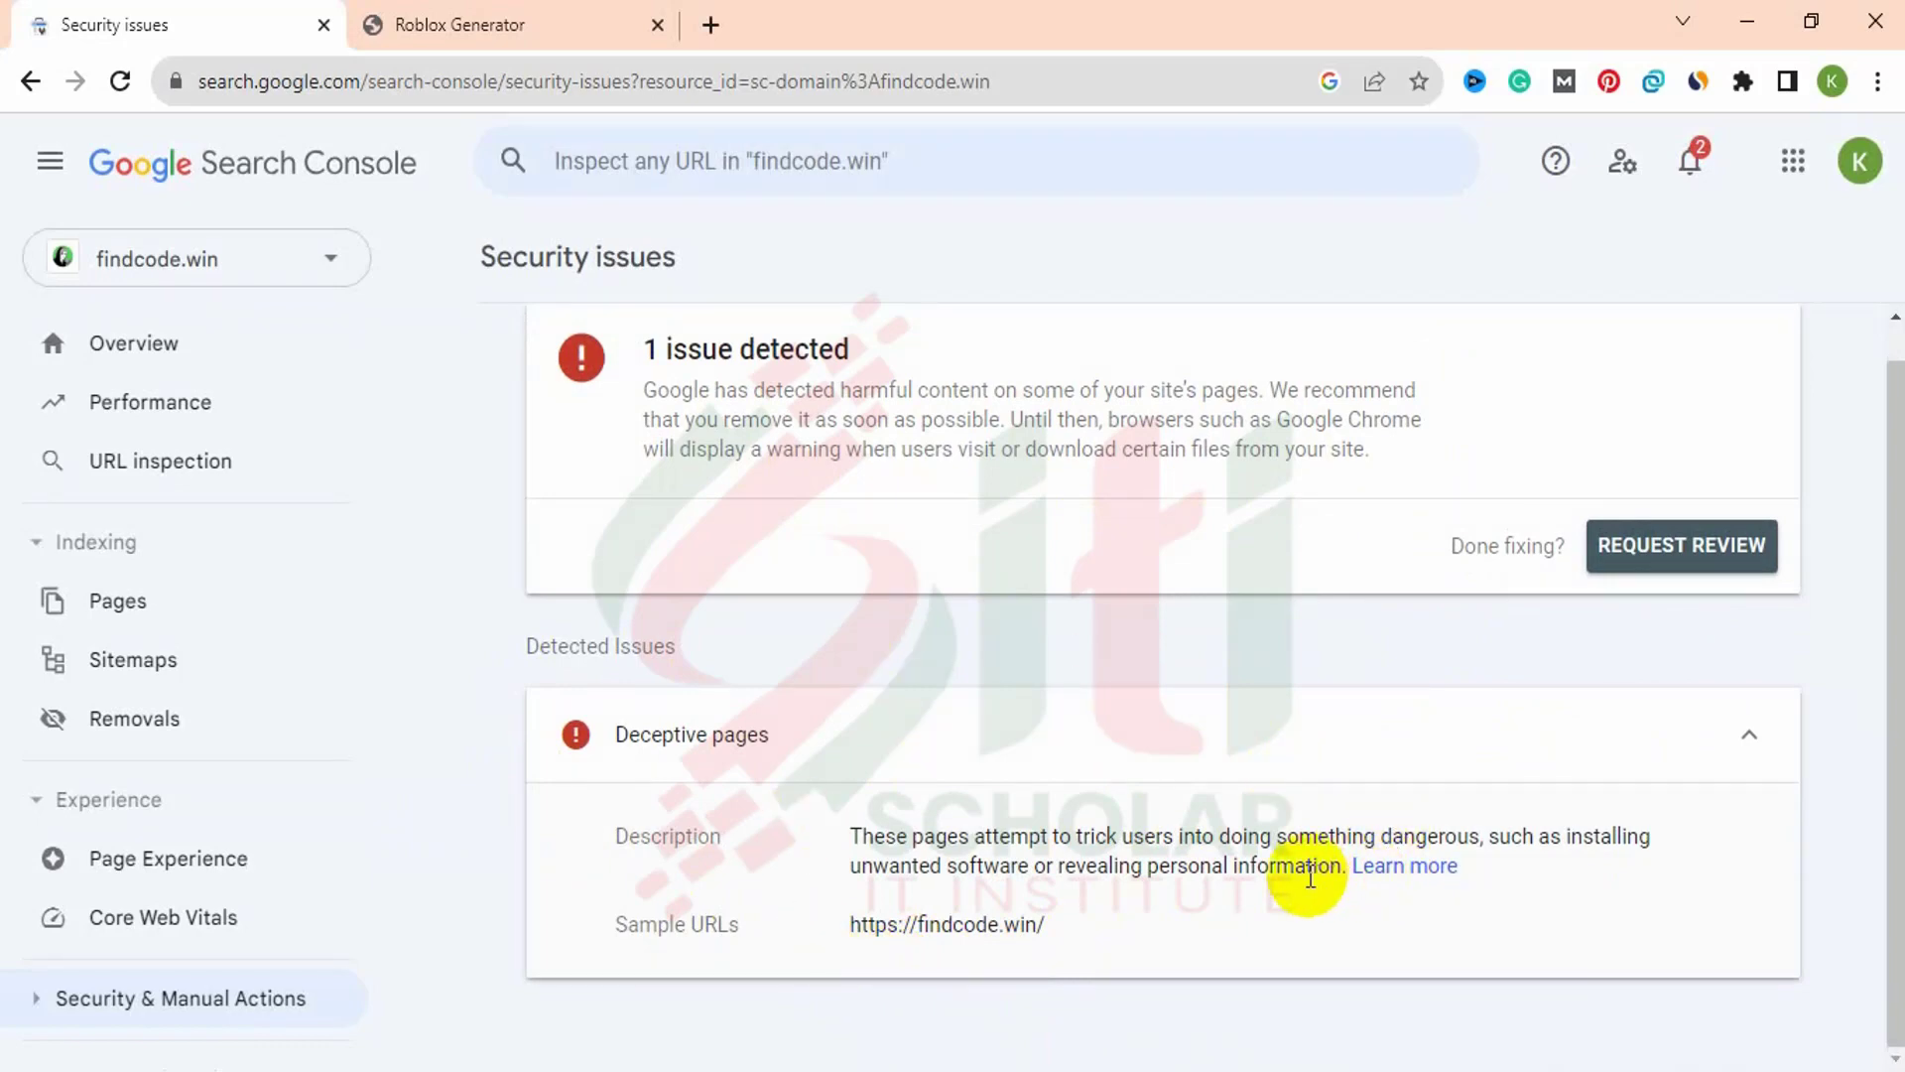
scroll(255, 574, down, 4)
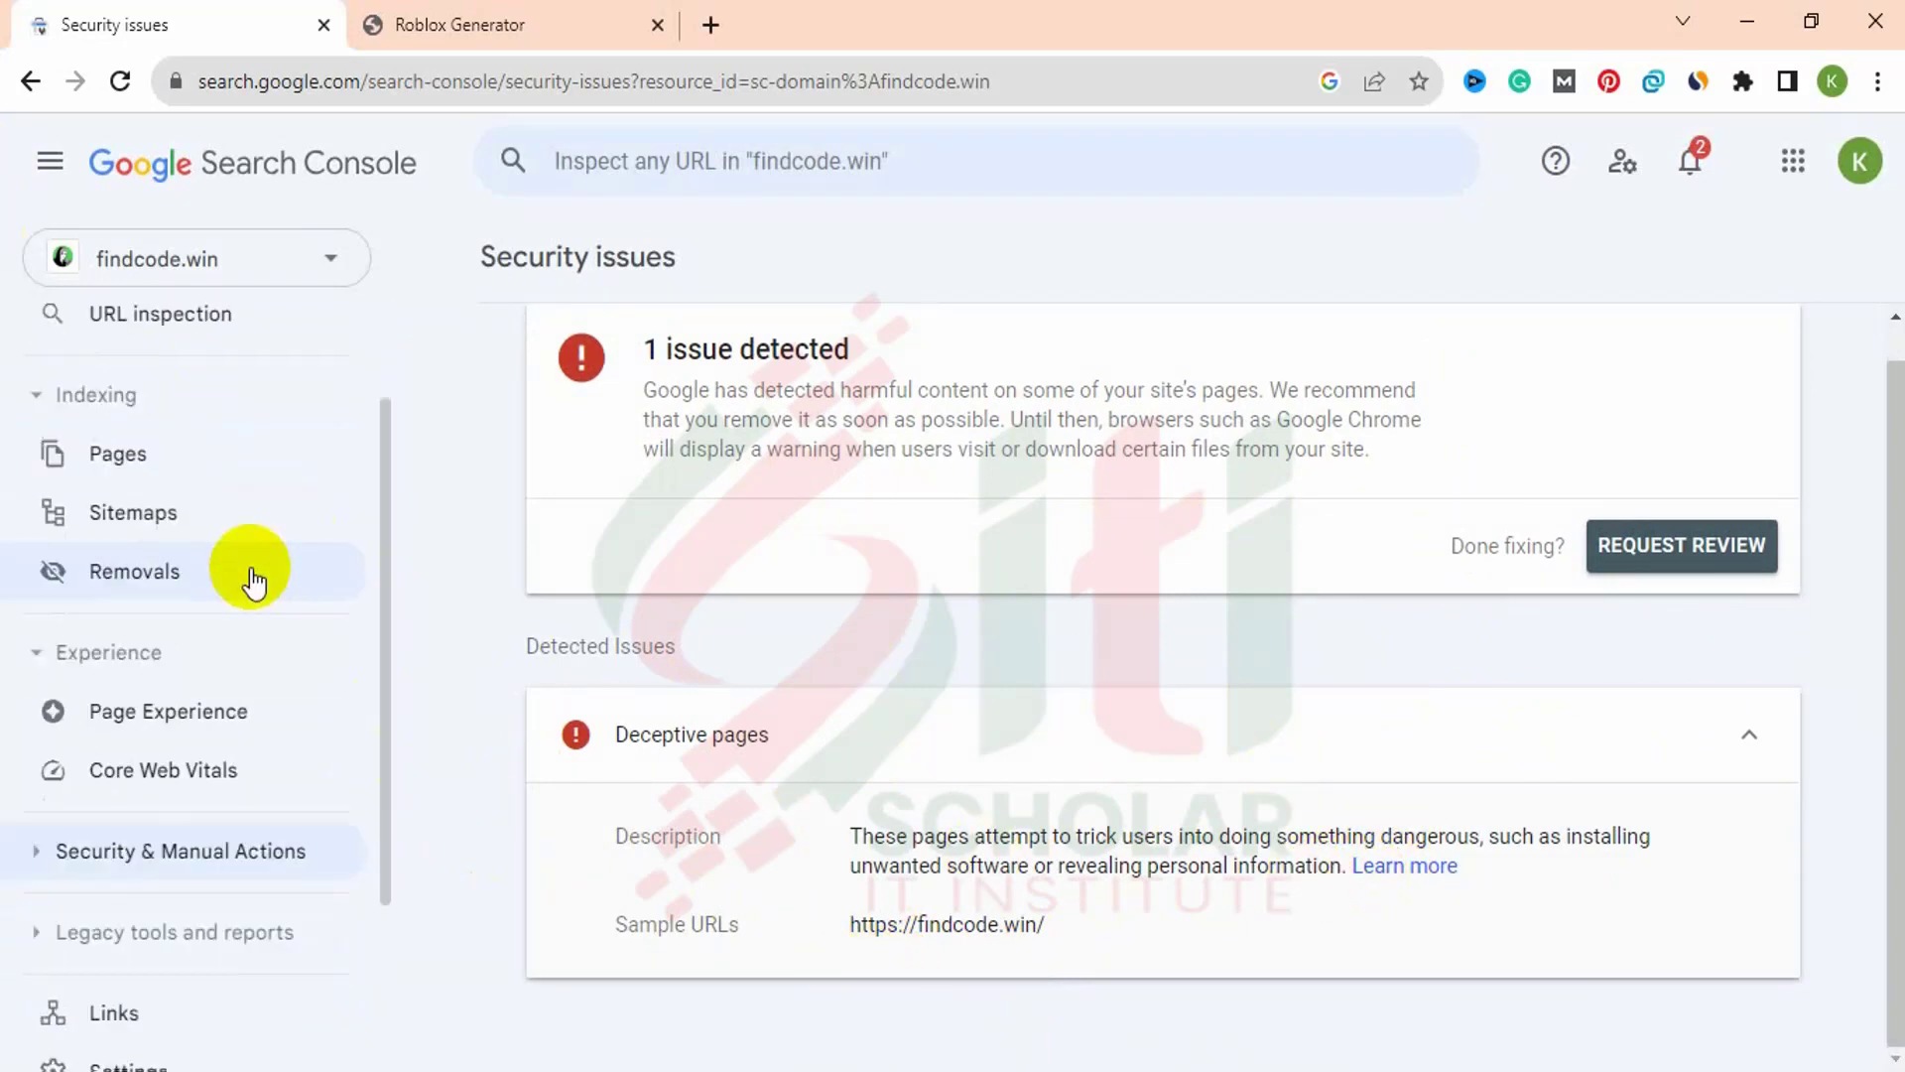
click(173, 618)
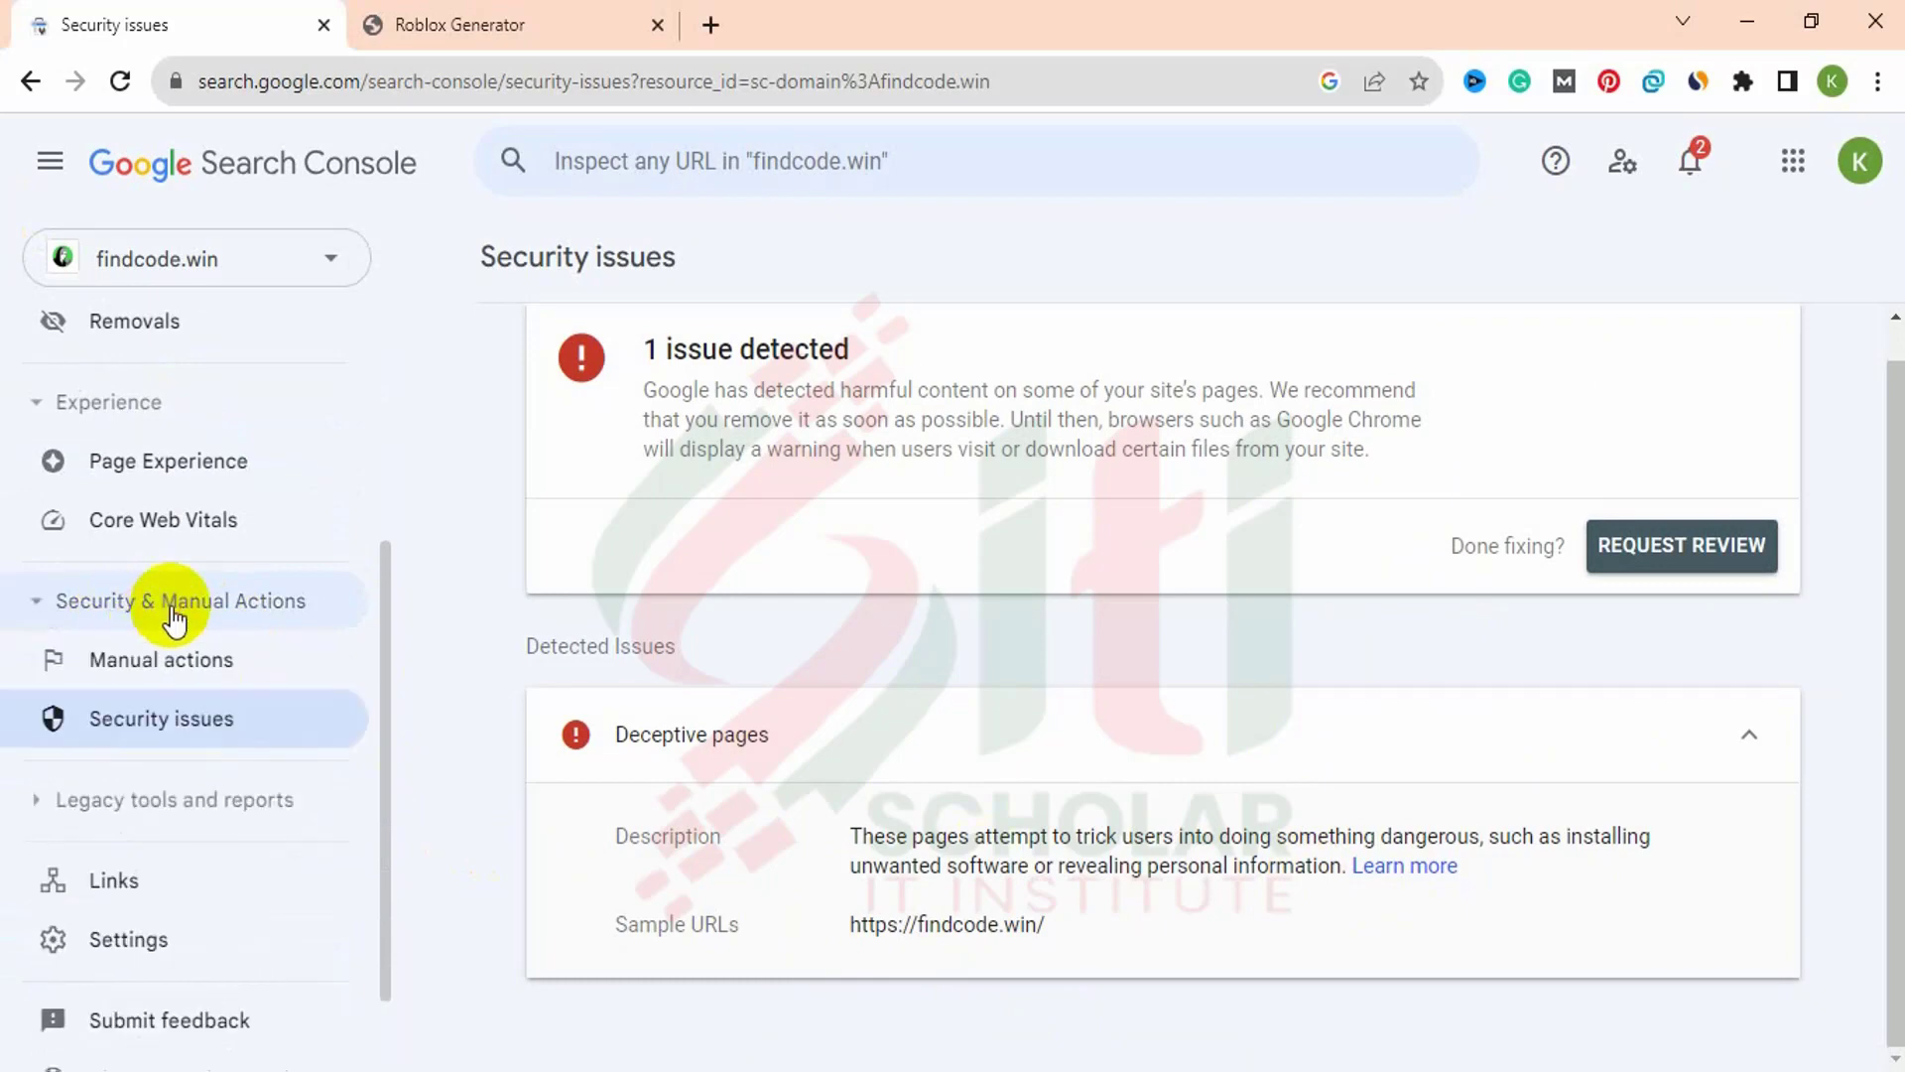
click(156, 714)
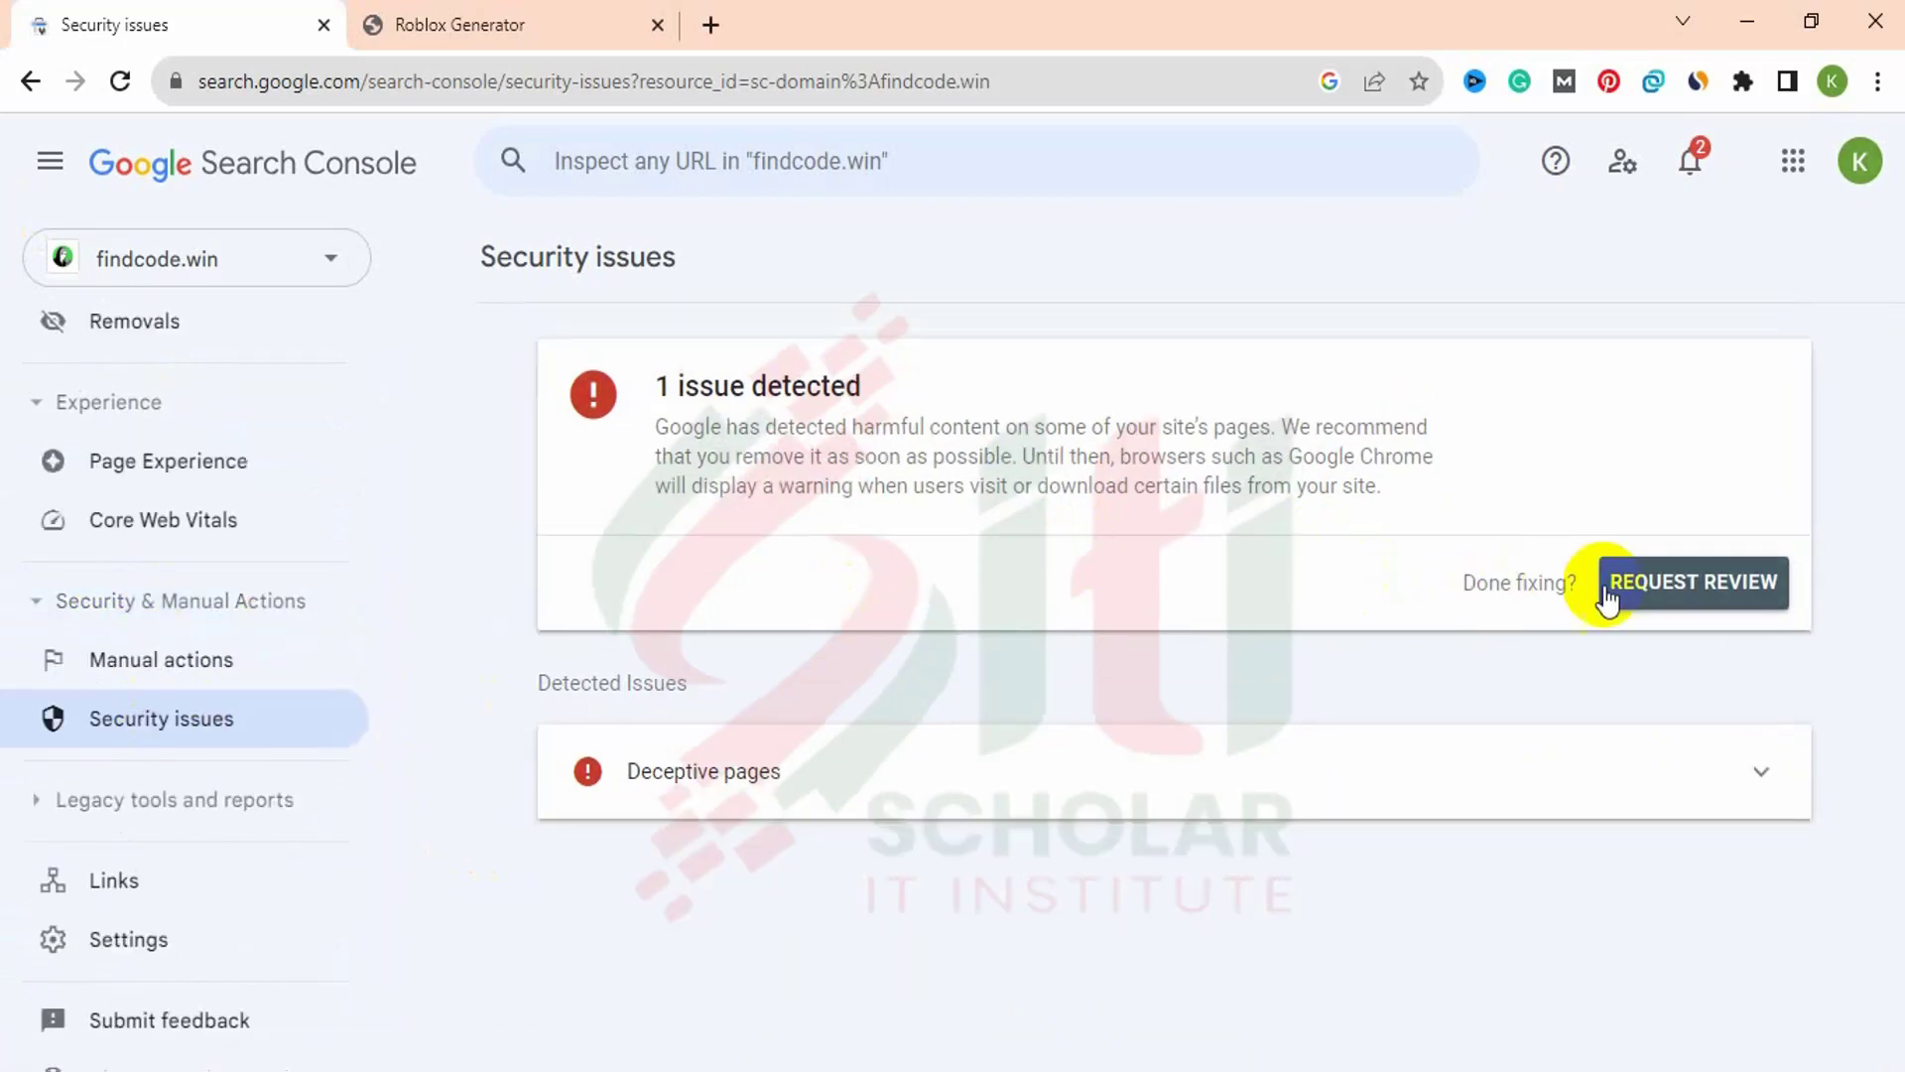
Start a review request, mark all issues as fixed, and explain that all harmful data was deleted, asking to remove the deceptive site ahead issue.
click(1677, 586)
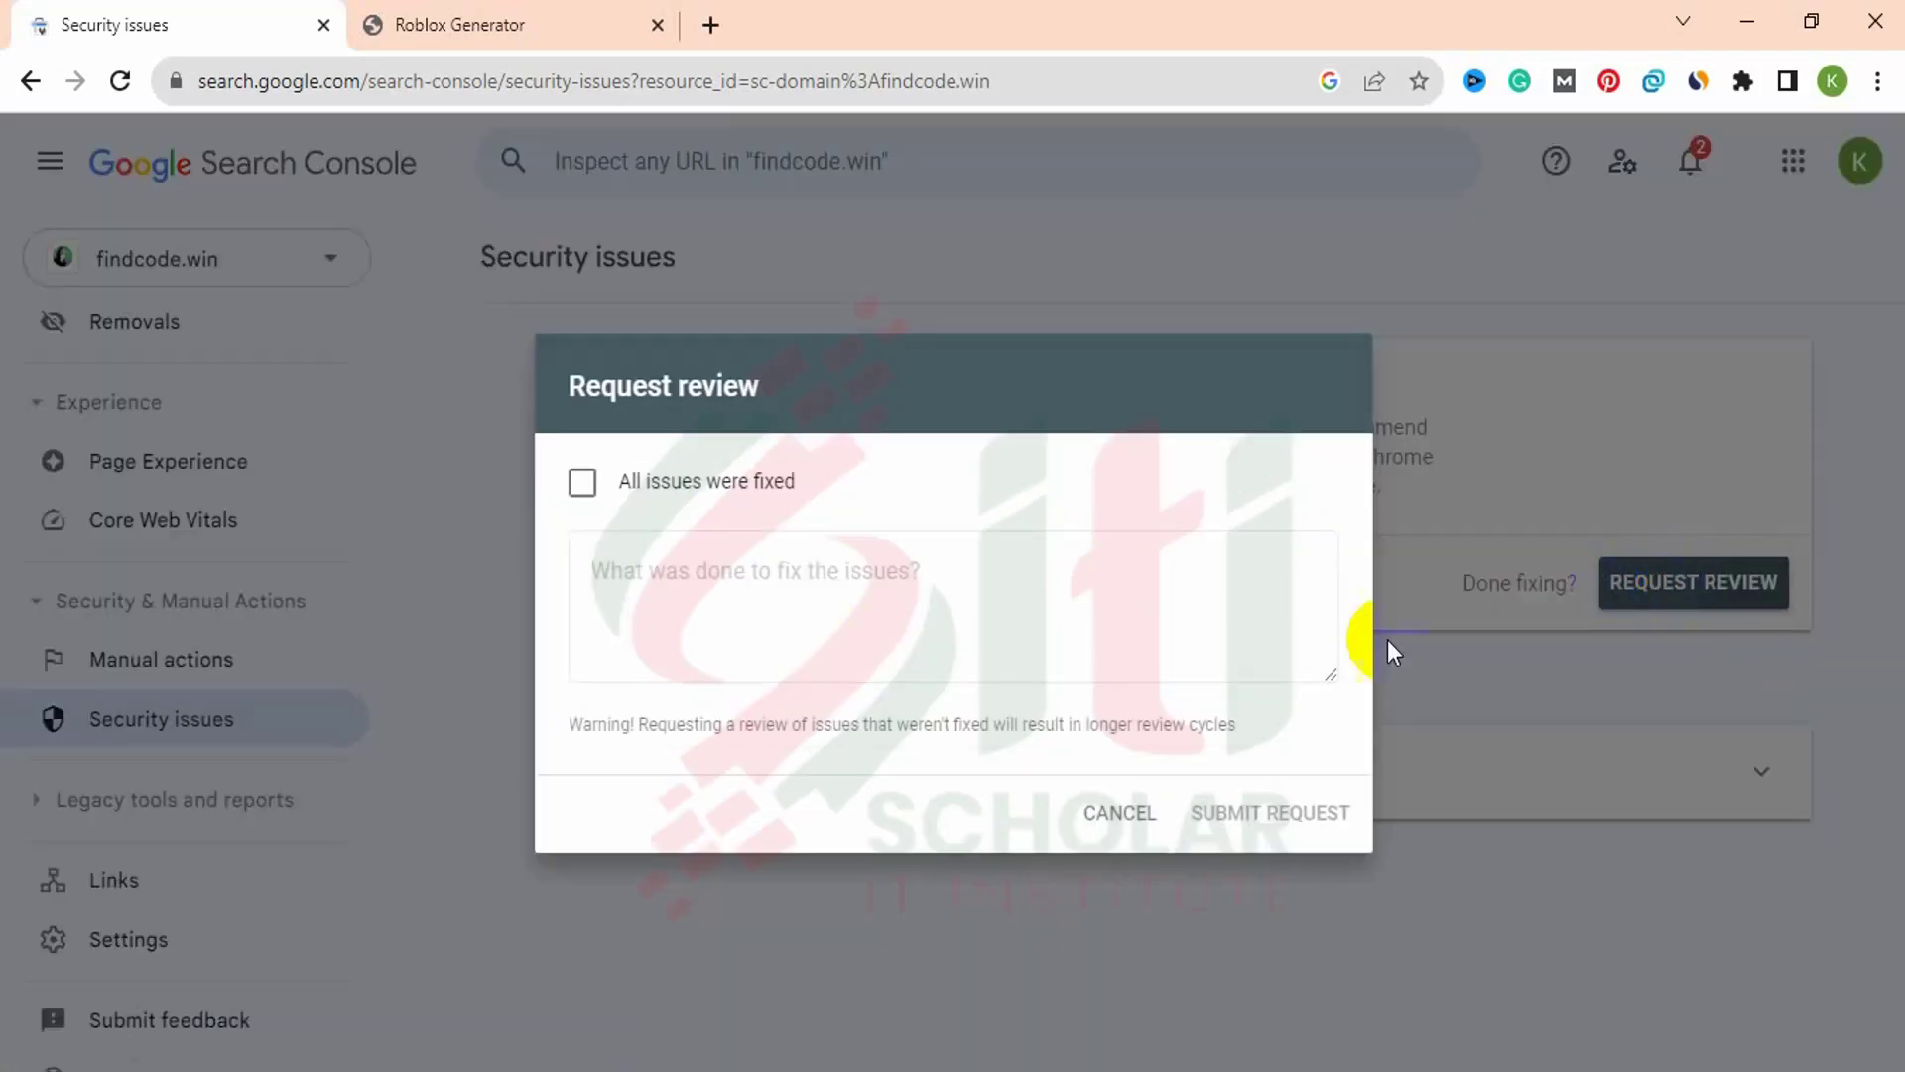
click(586, 485)
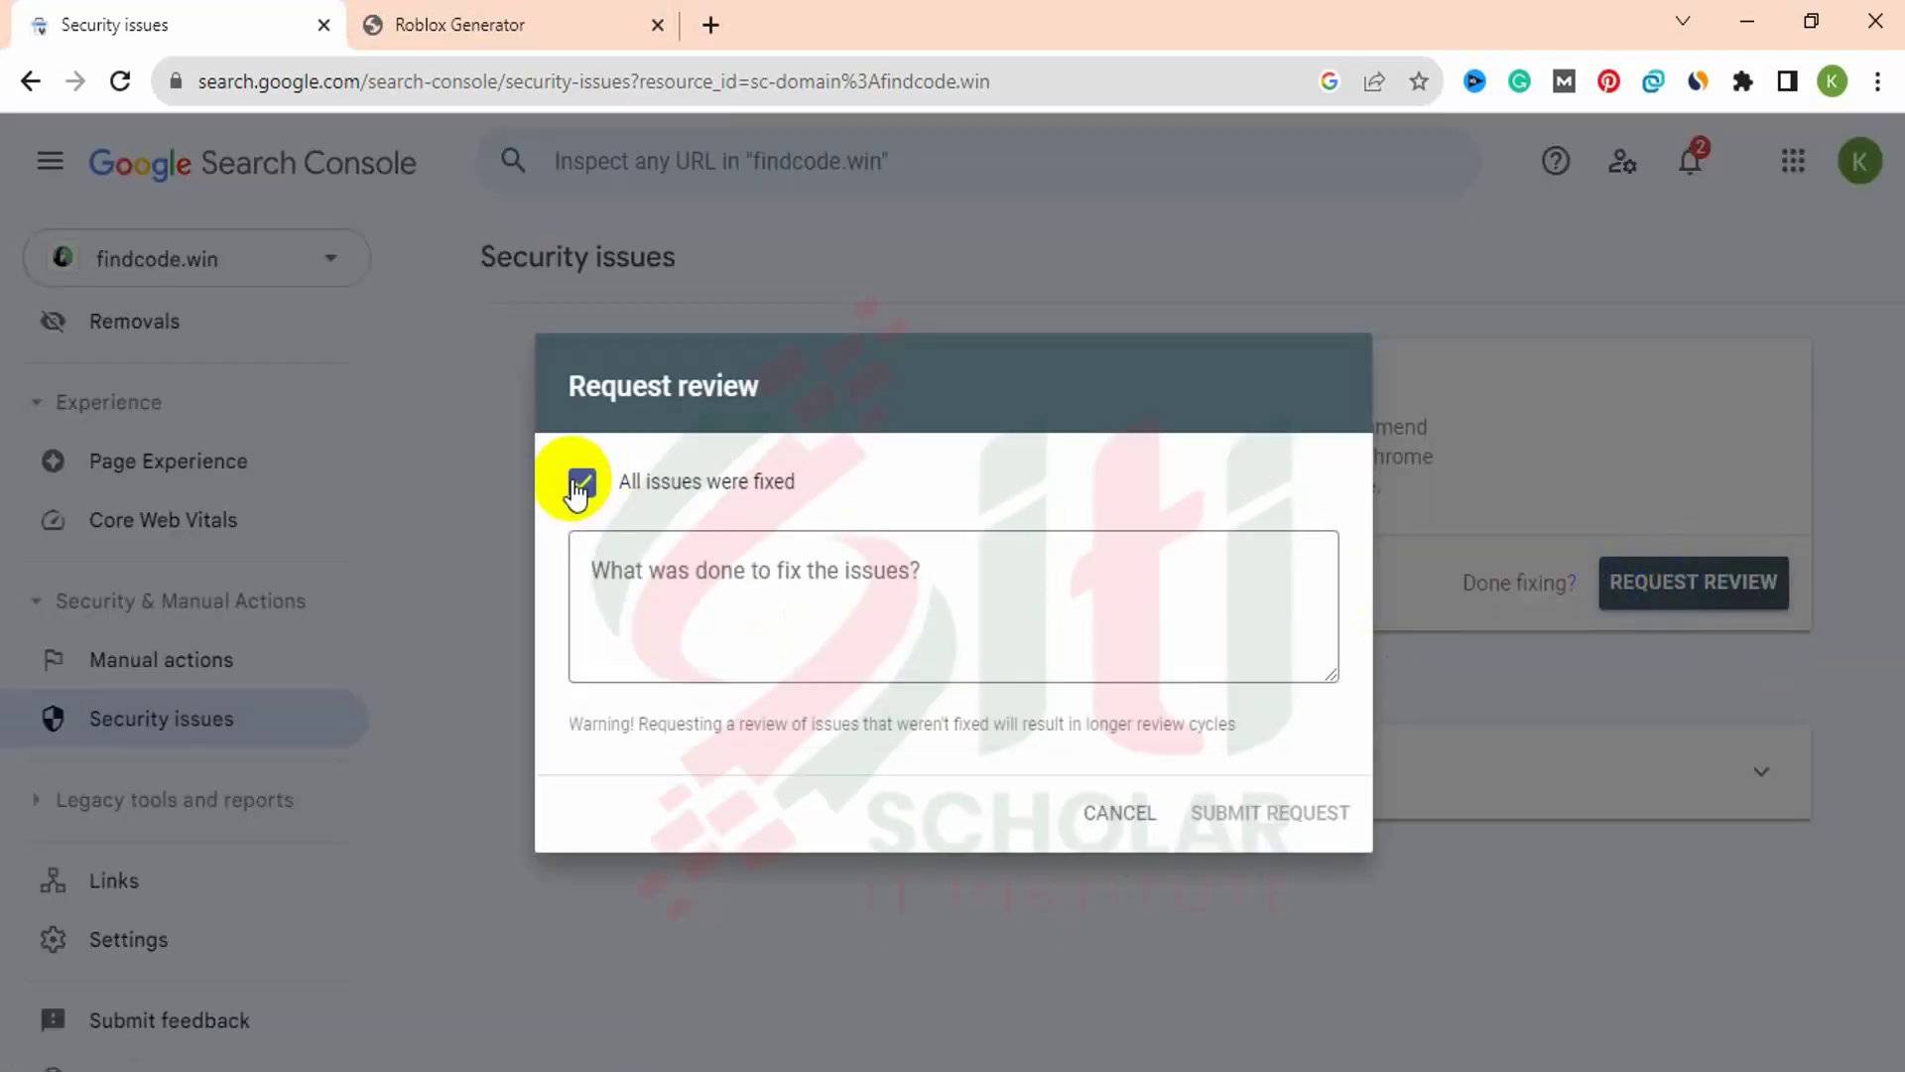
click(727, 574)
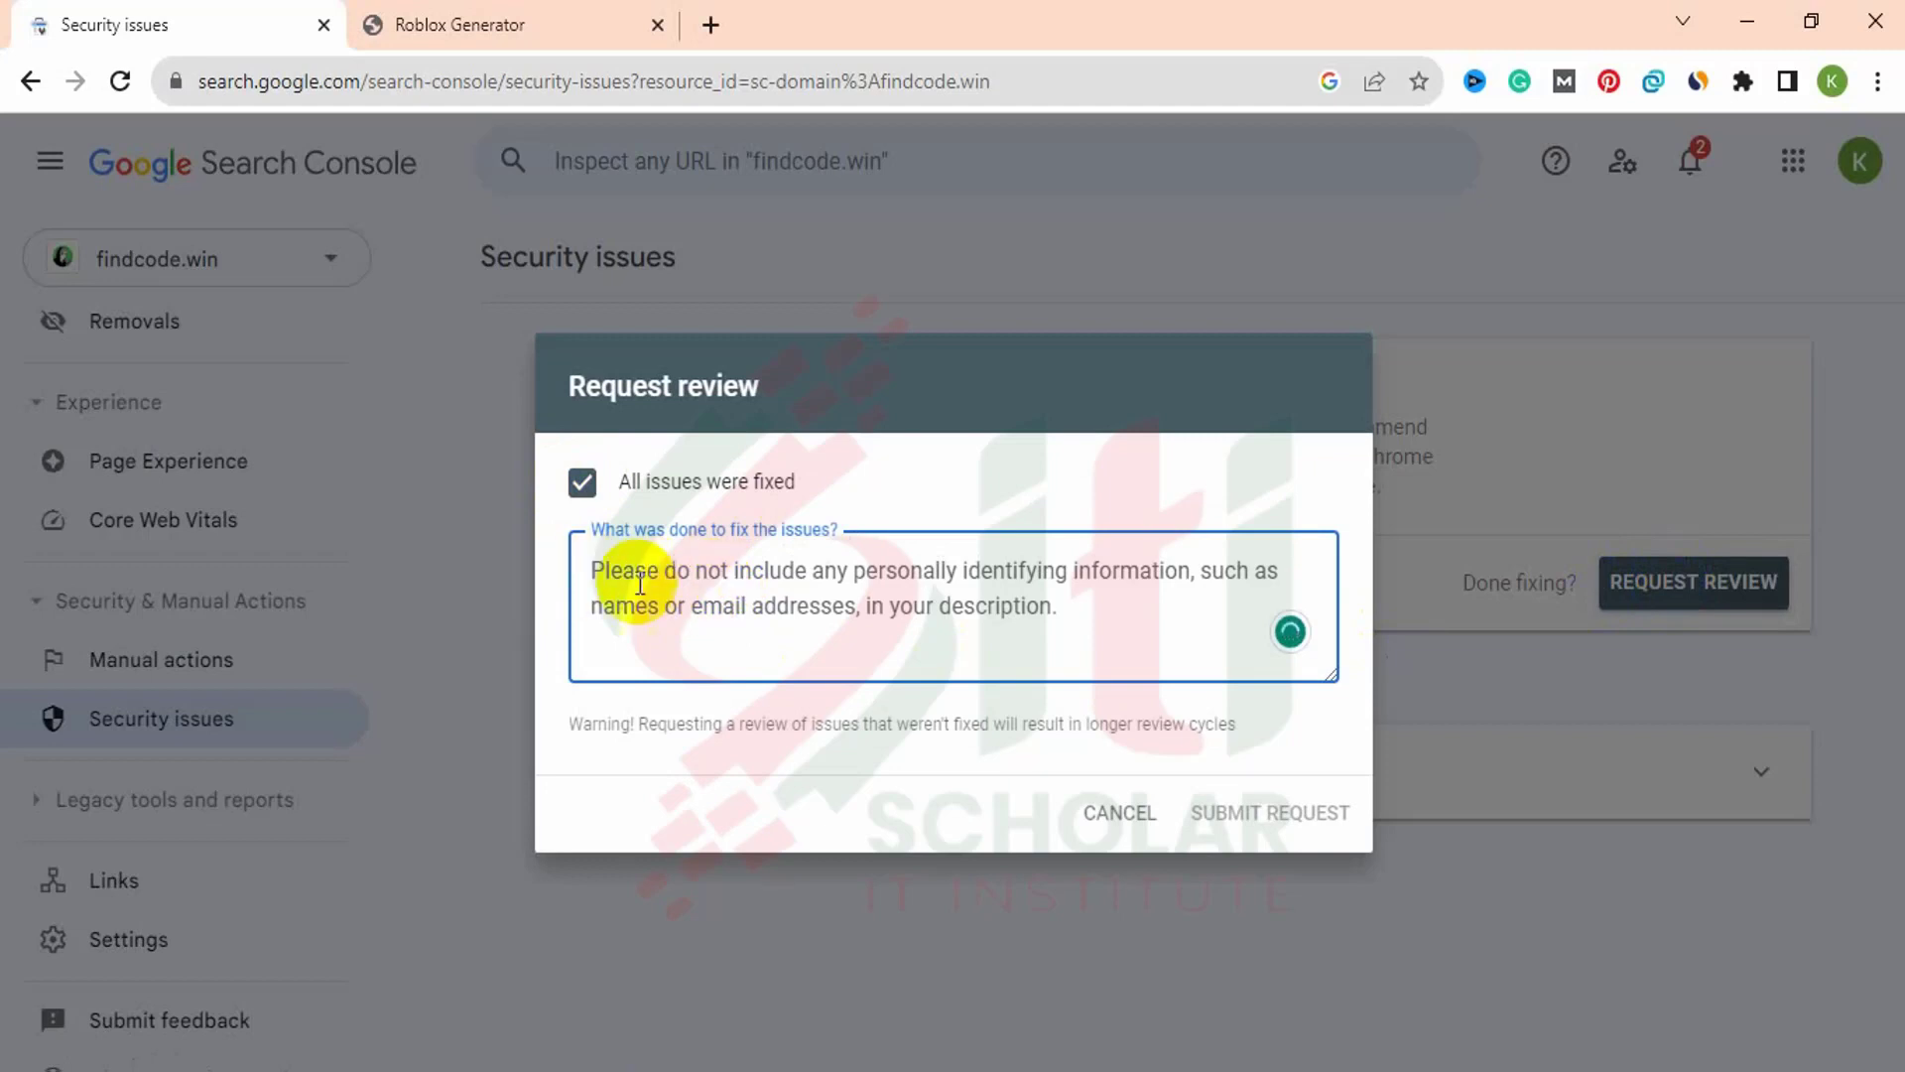
click(1089, 616)
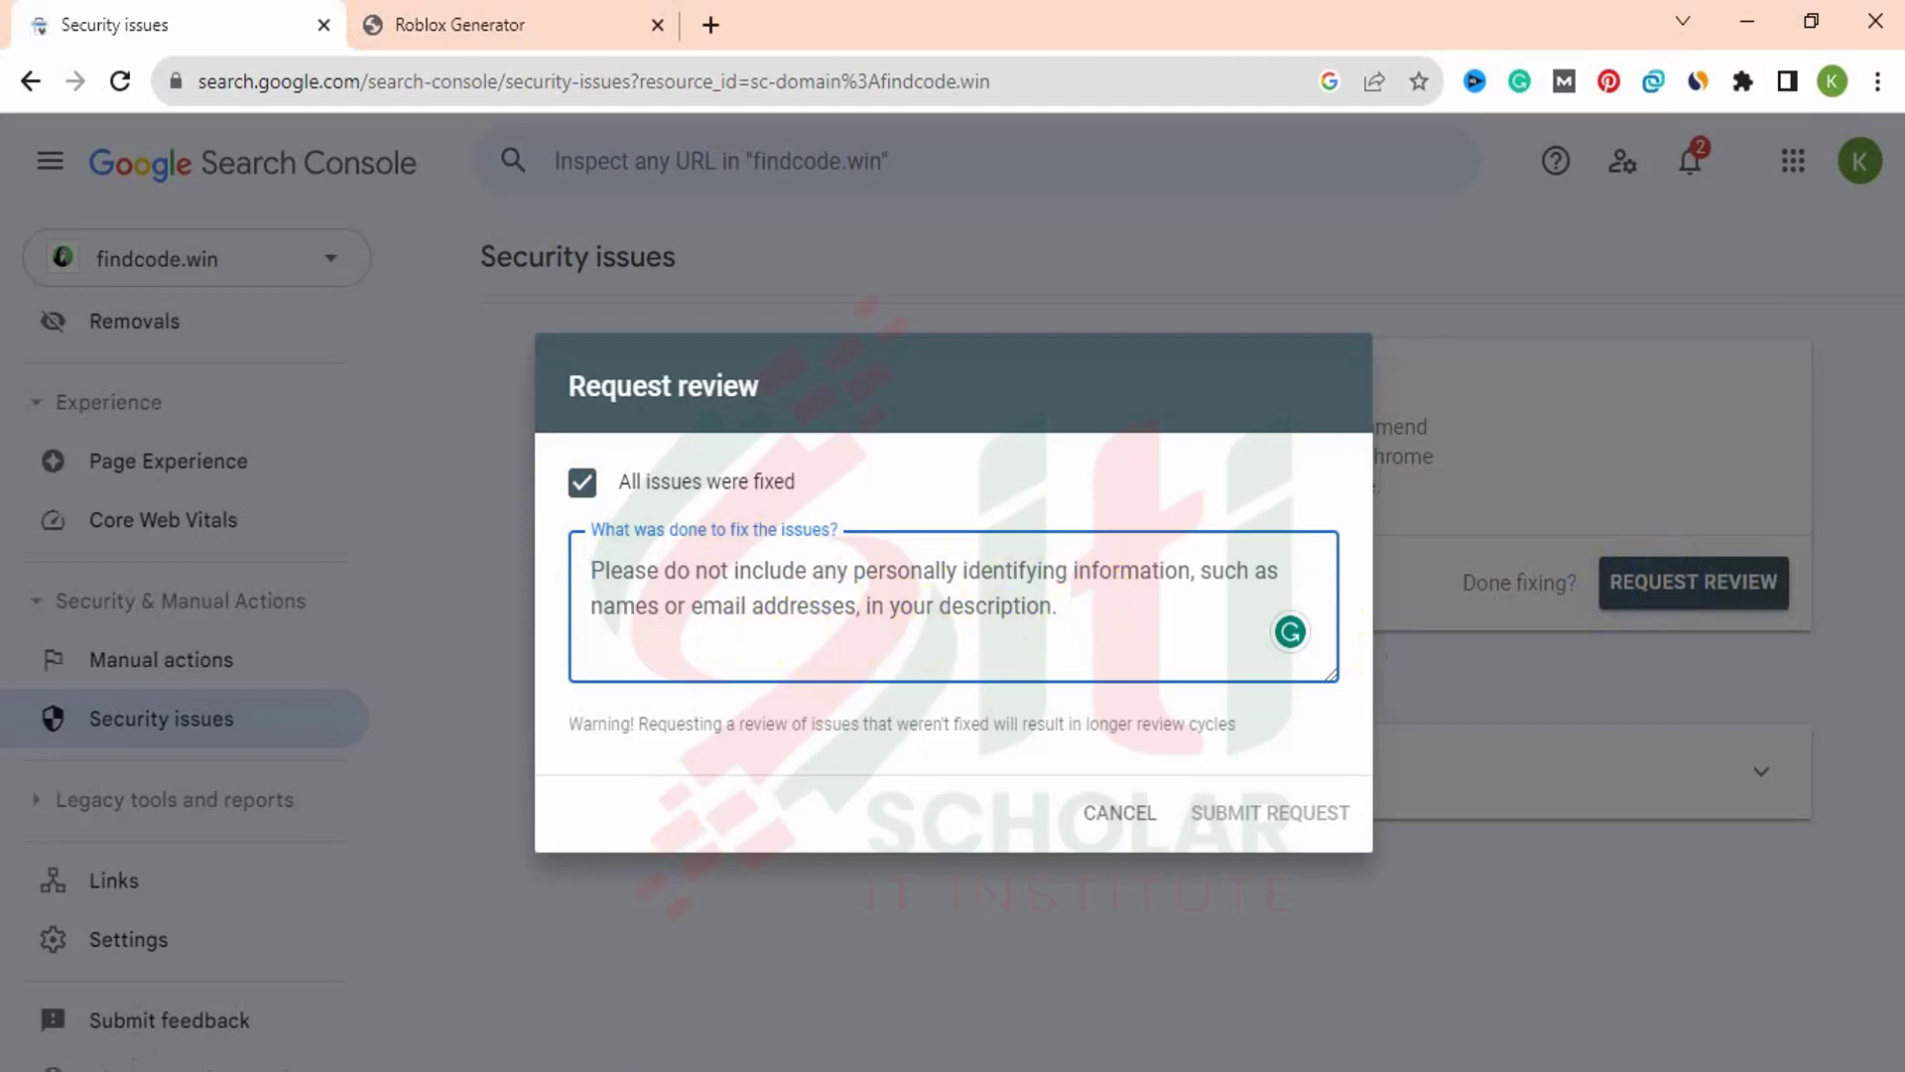
text(I have deleted all harmful data from the website. I'd be glad if you review my website and remove the deceptive site ahead issue. Done. Thank you so much.)
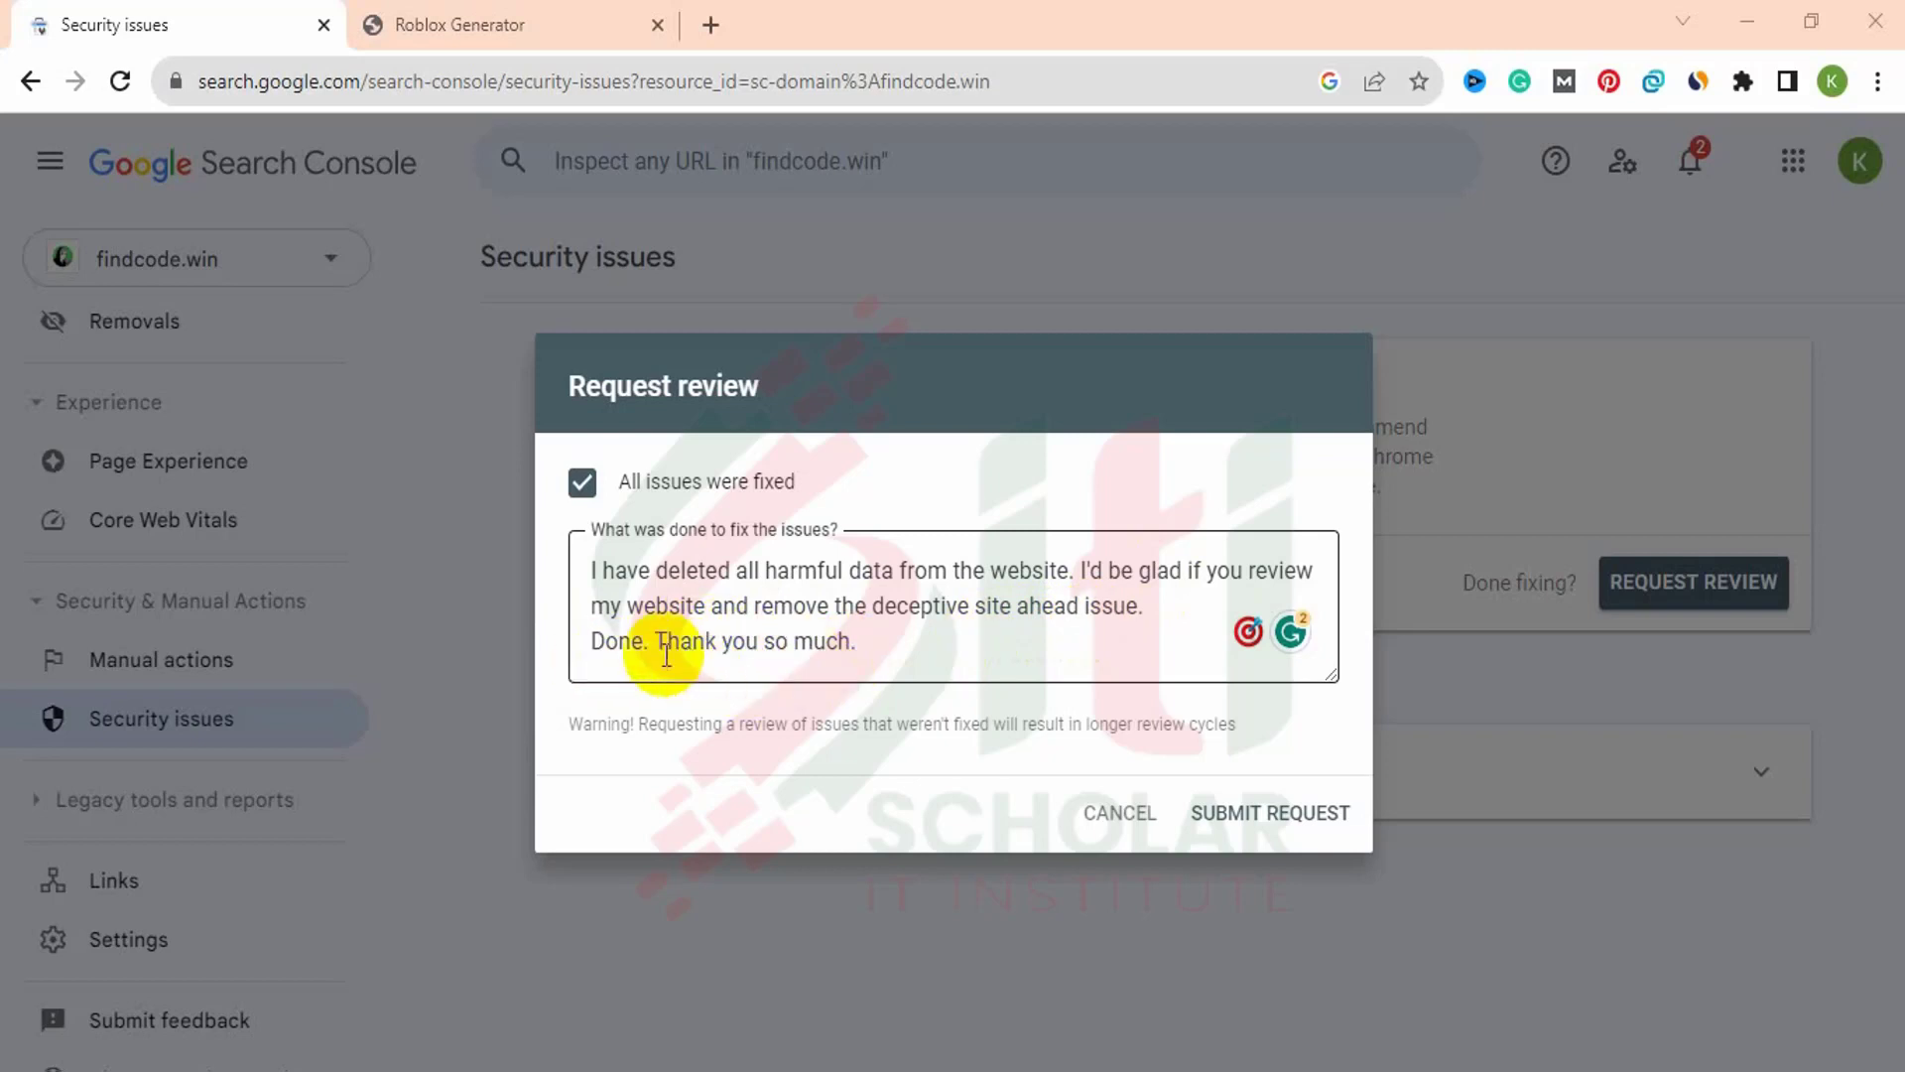
Remove the word "Done." from the explanation and submit the review request.
drag(650, 646, 574, 655)
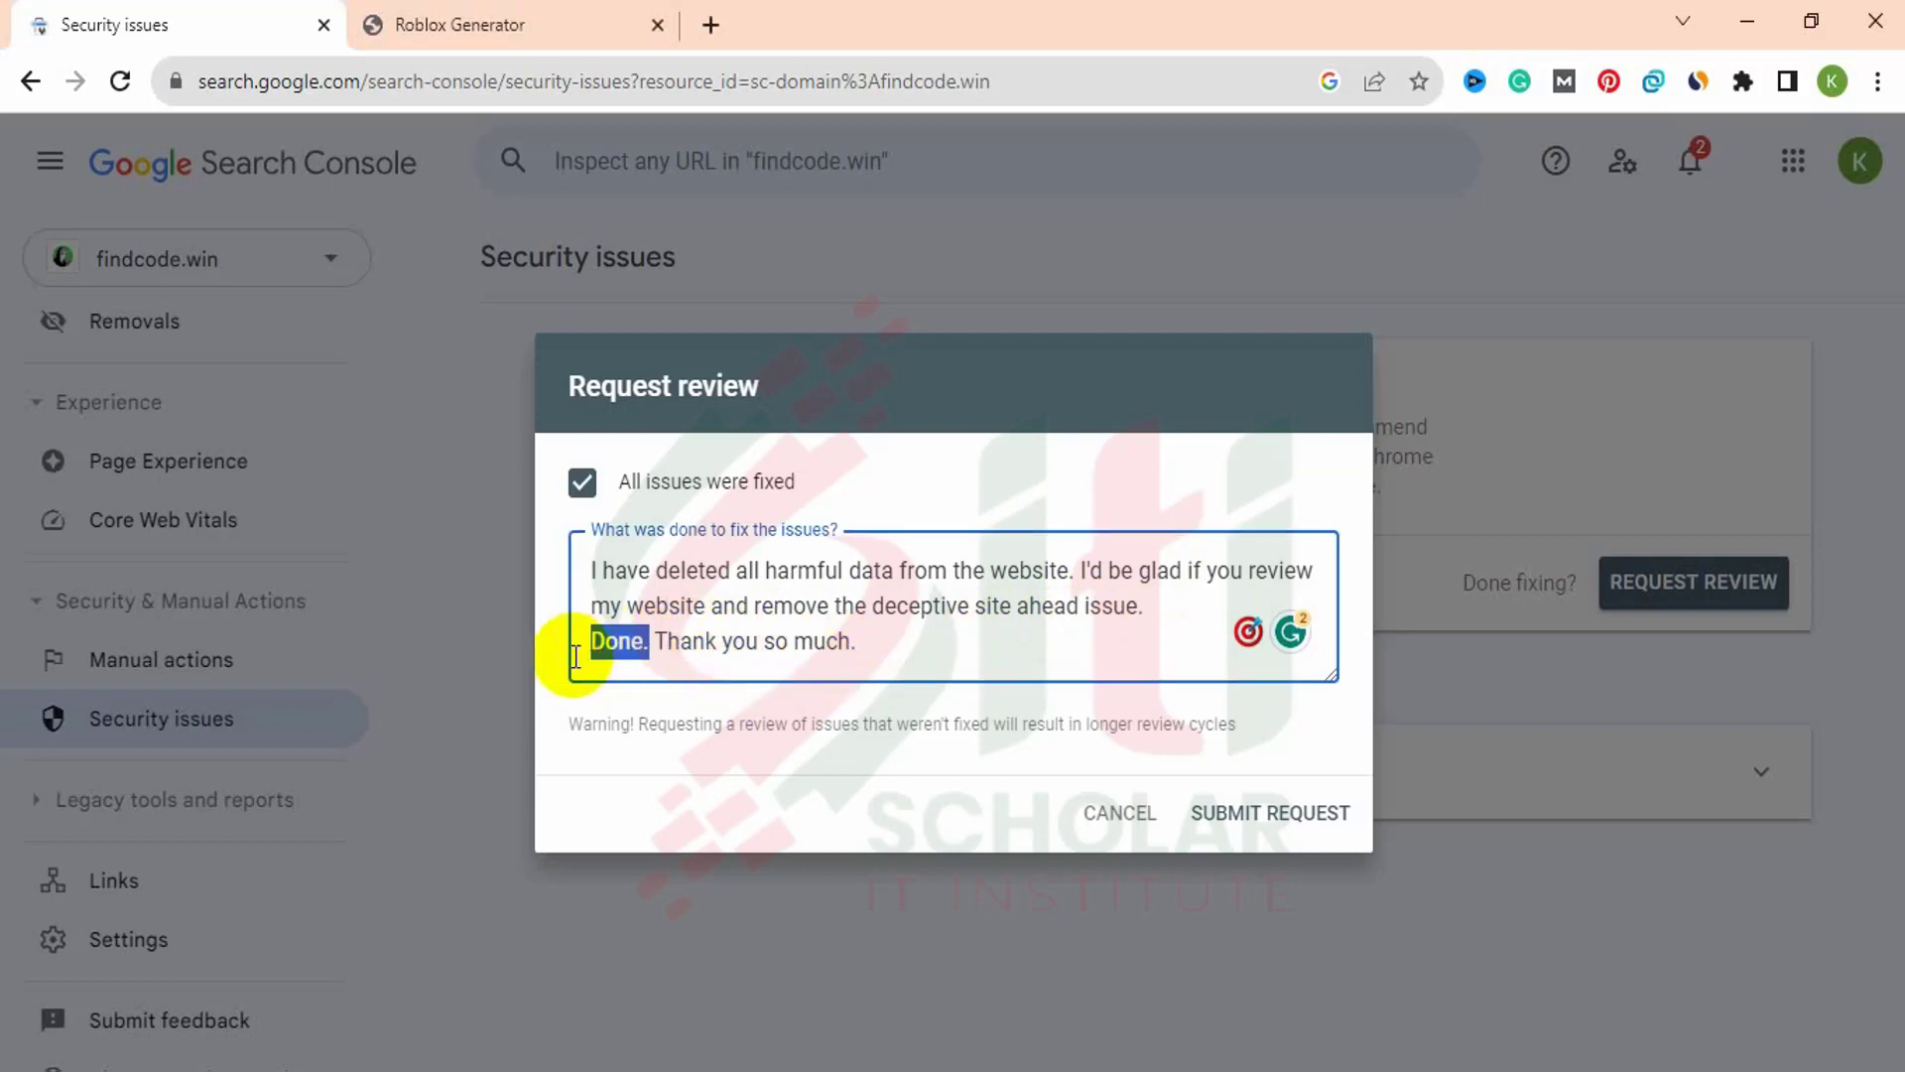
key(BackSpace)
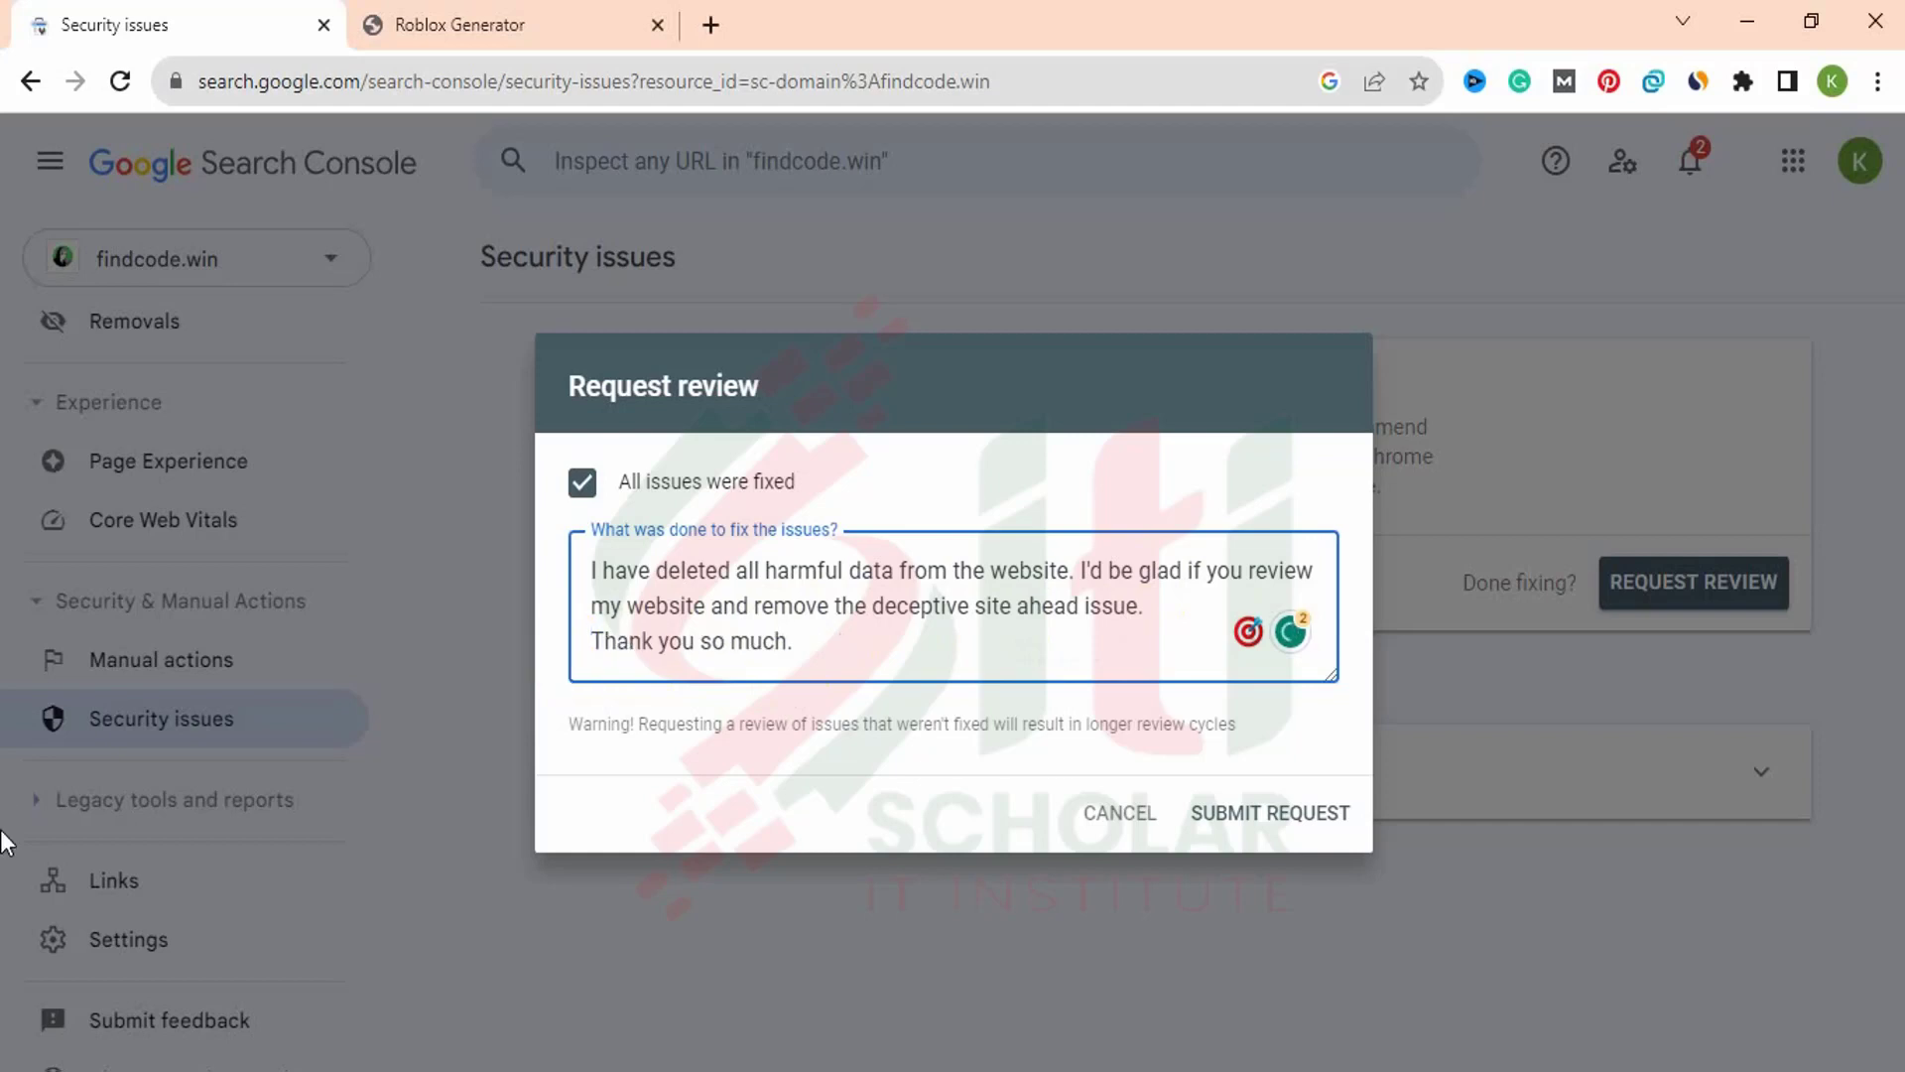
click(1325, 814)
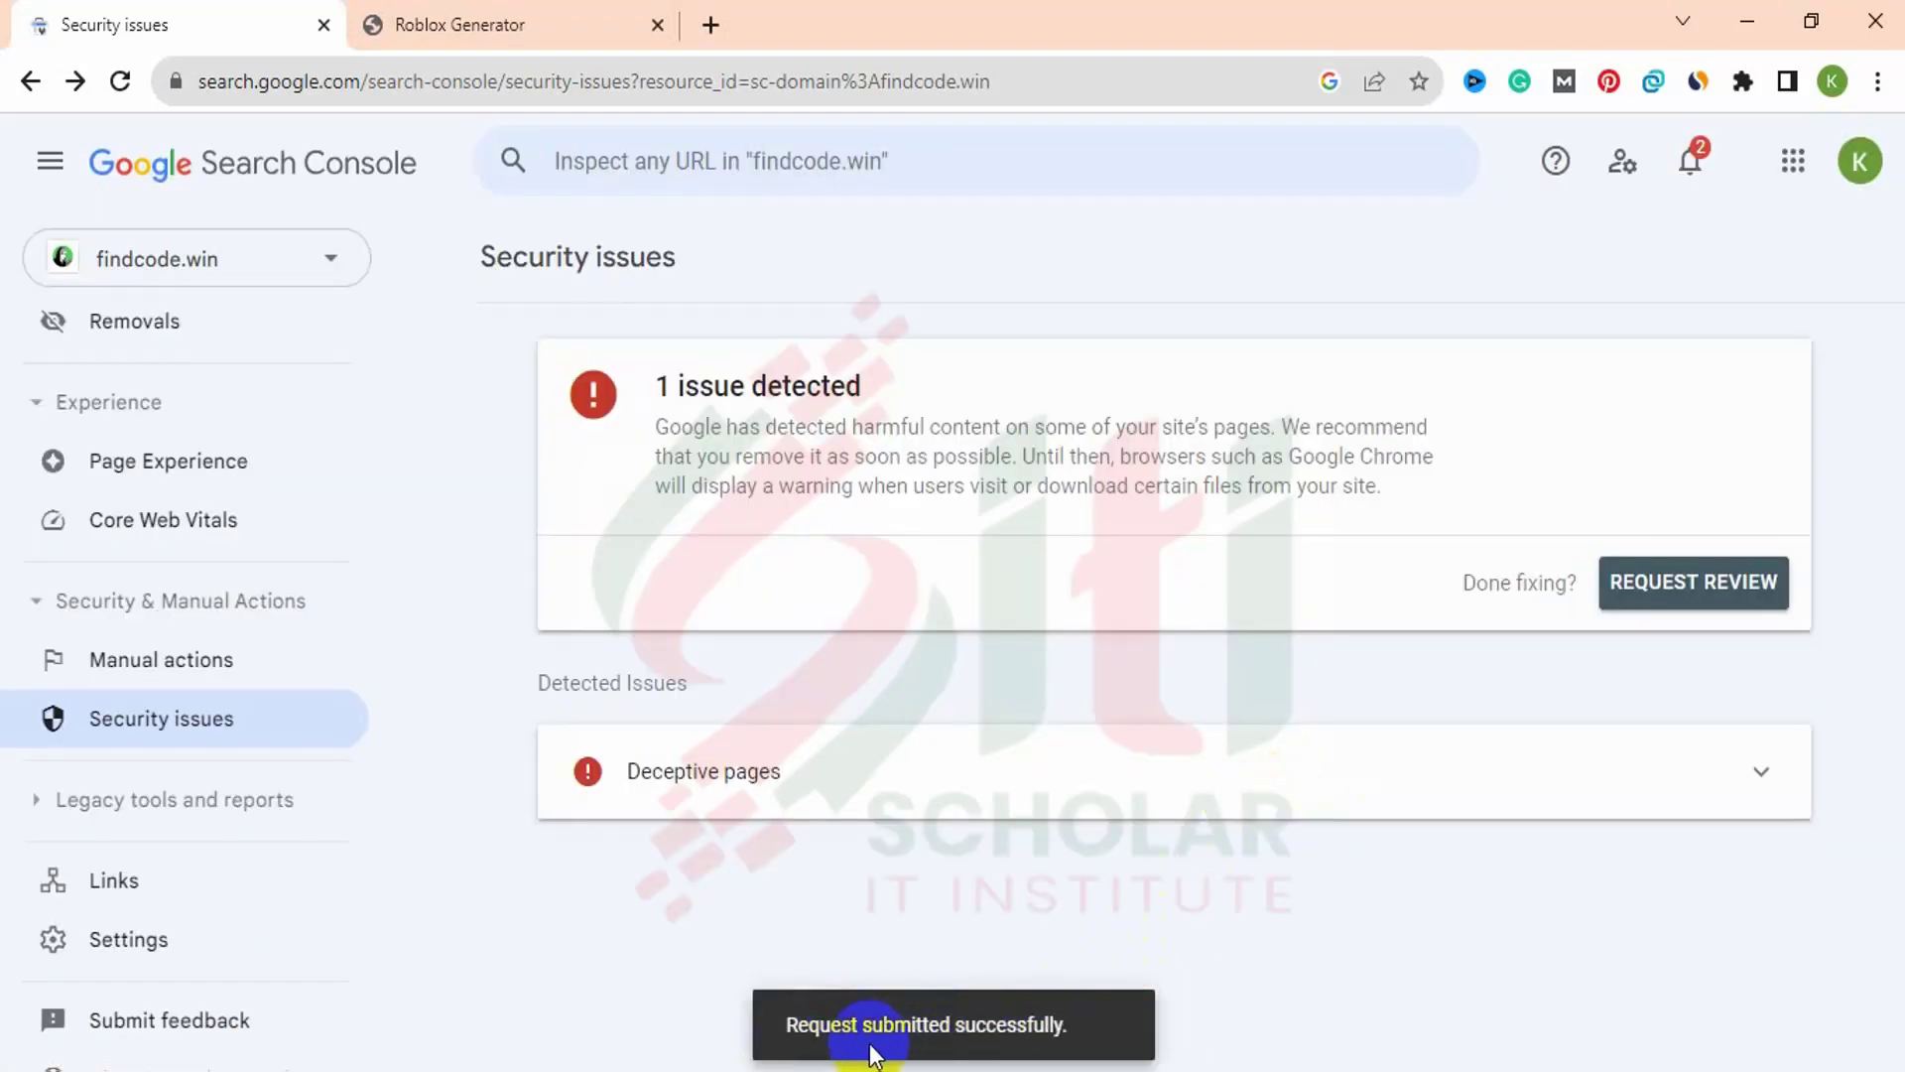
click(945, 1040)
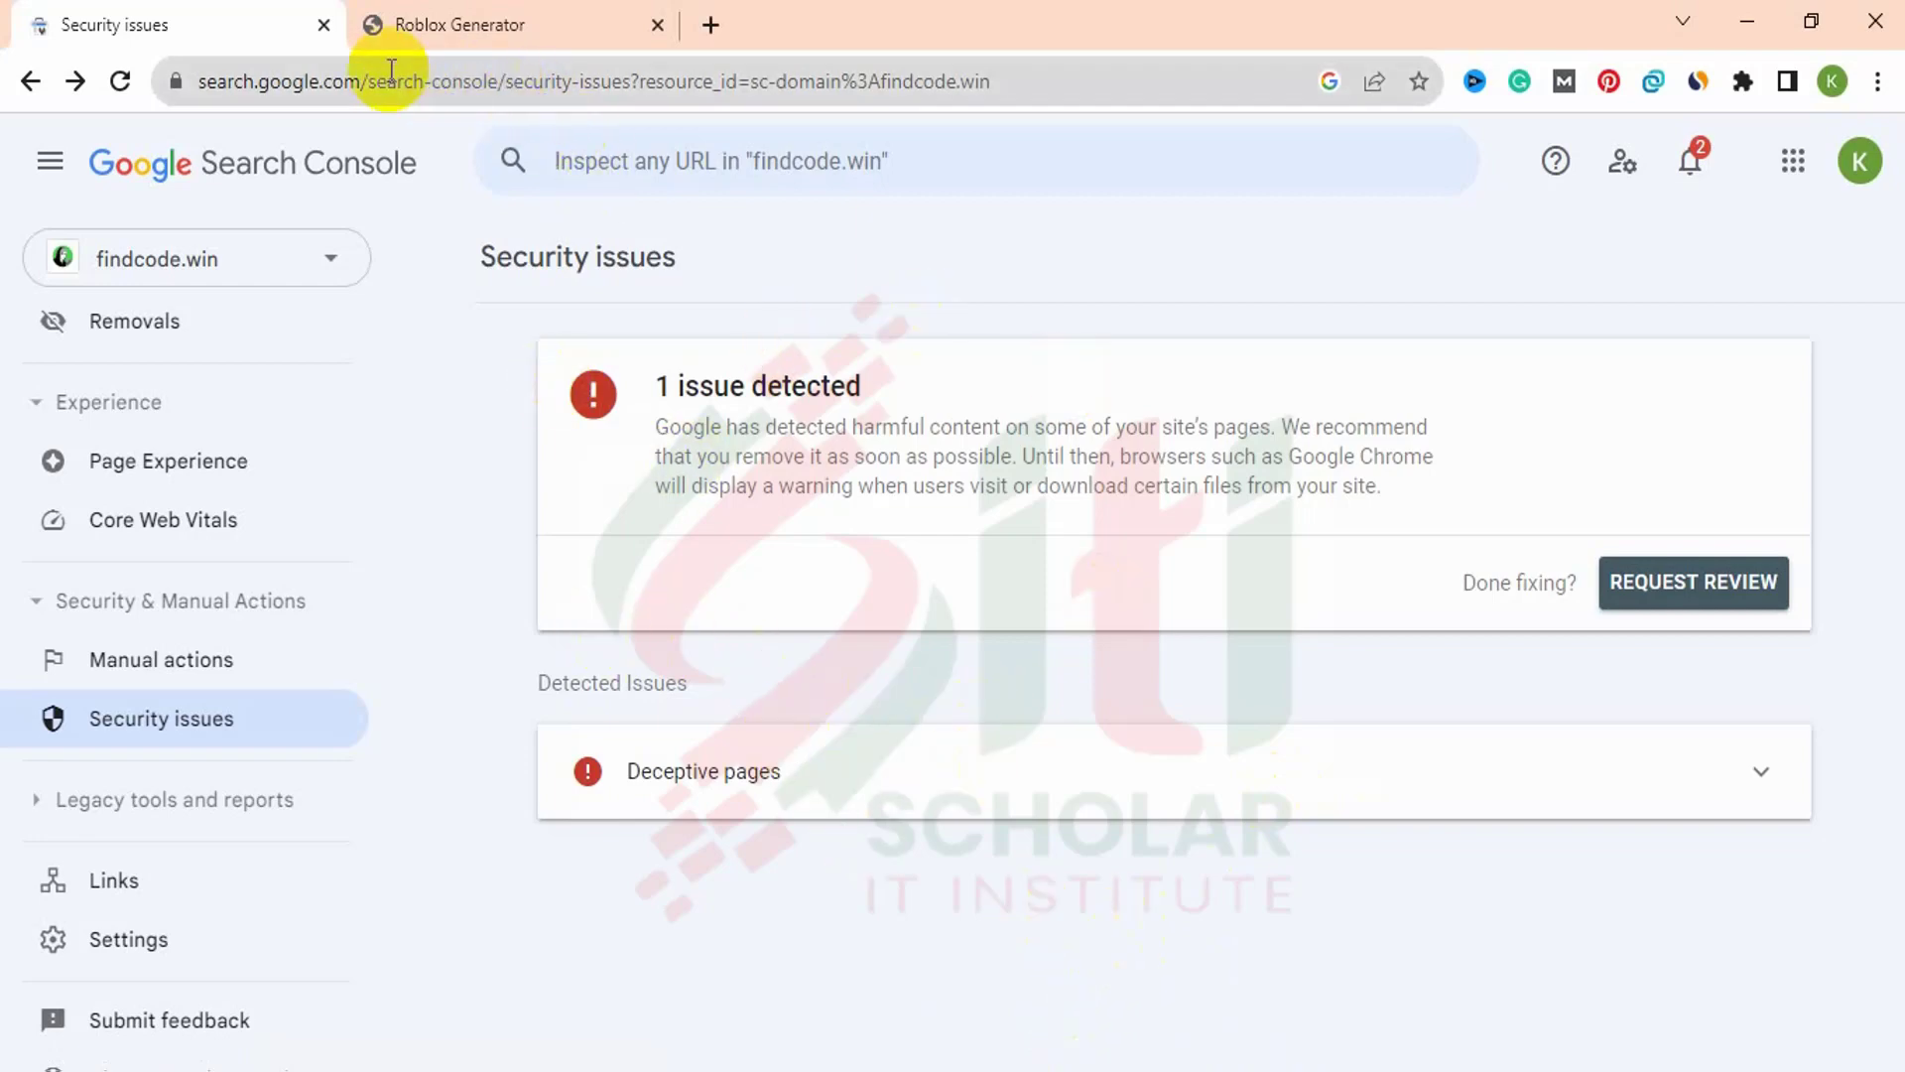
Open Gmail for the same Google account from Search Console.
click(1792, 161)
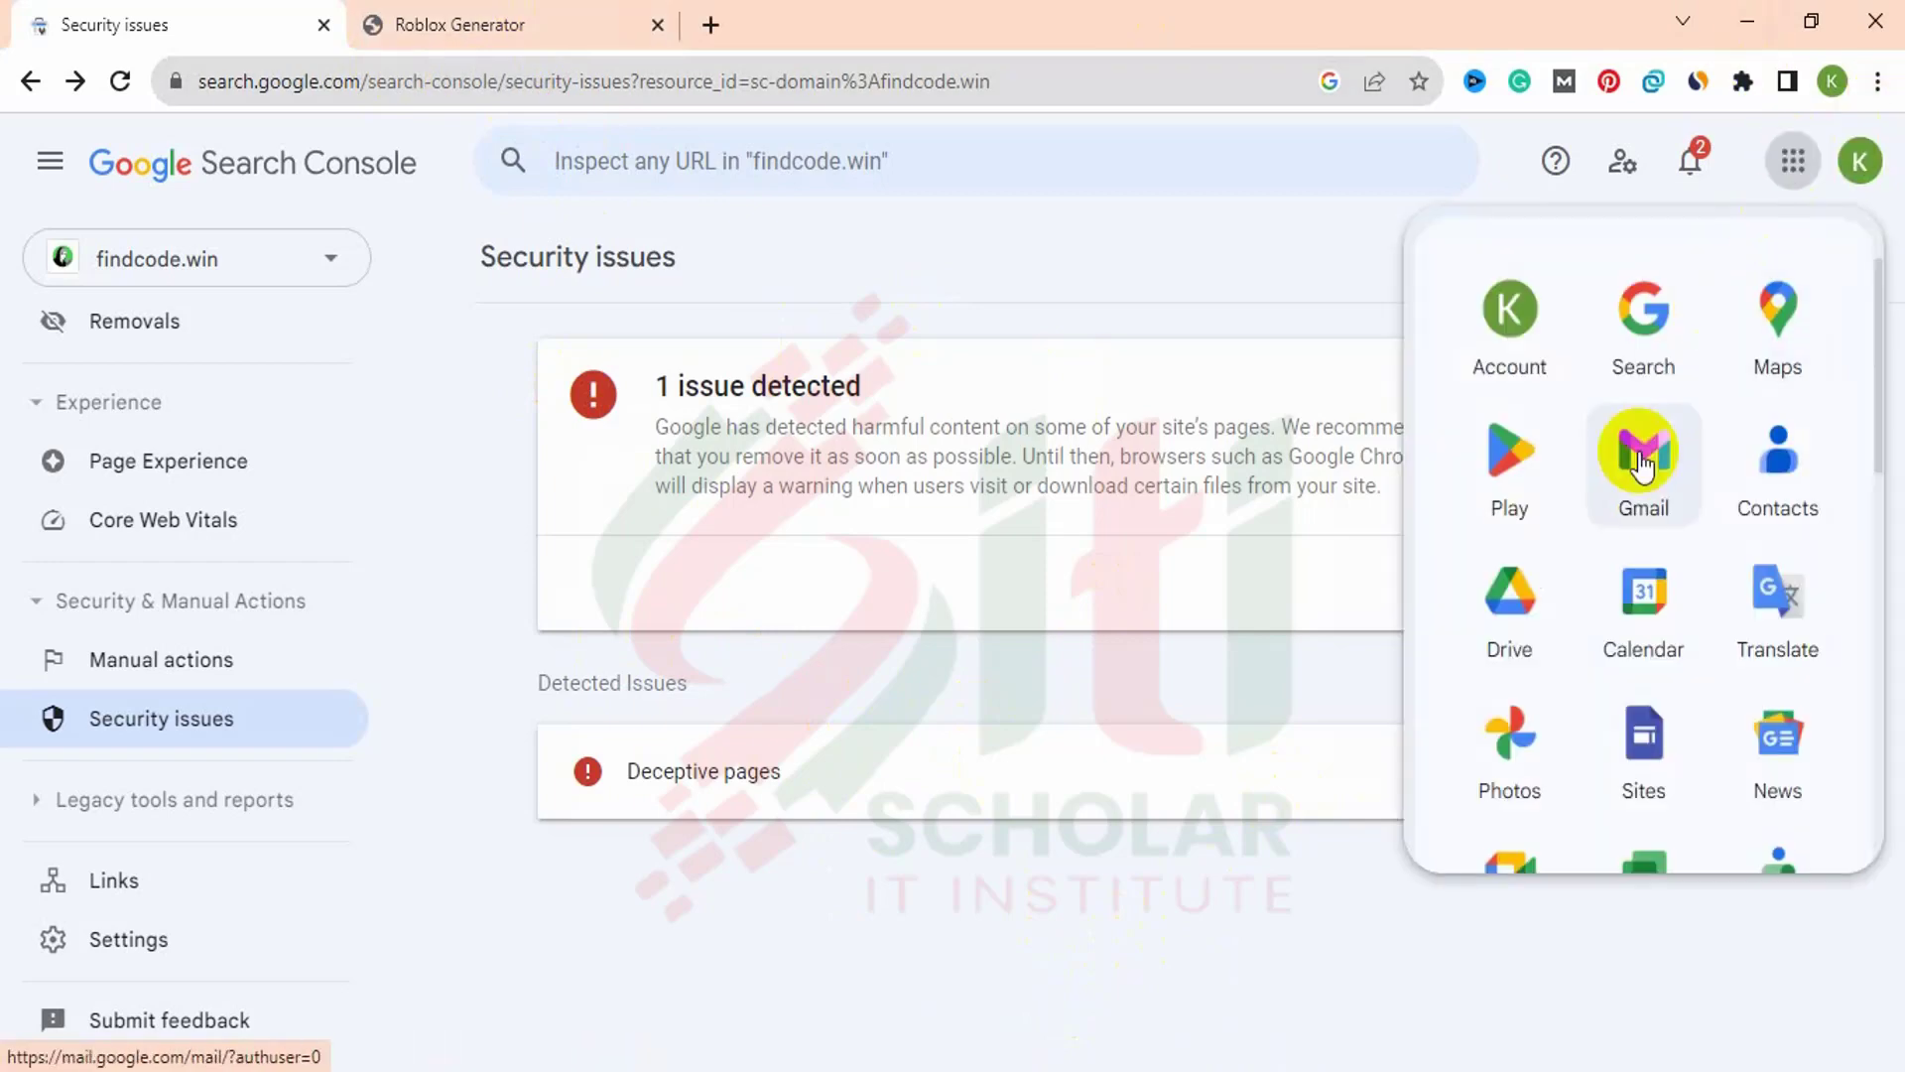
click(1624, 495)
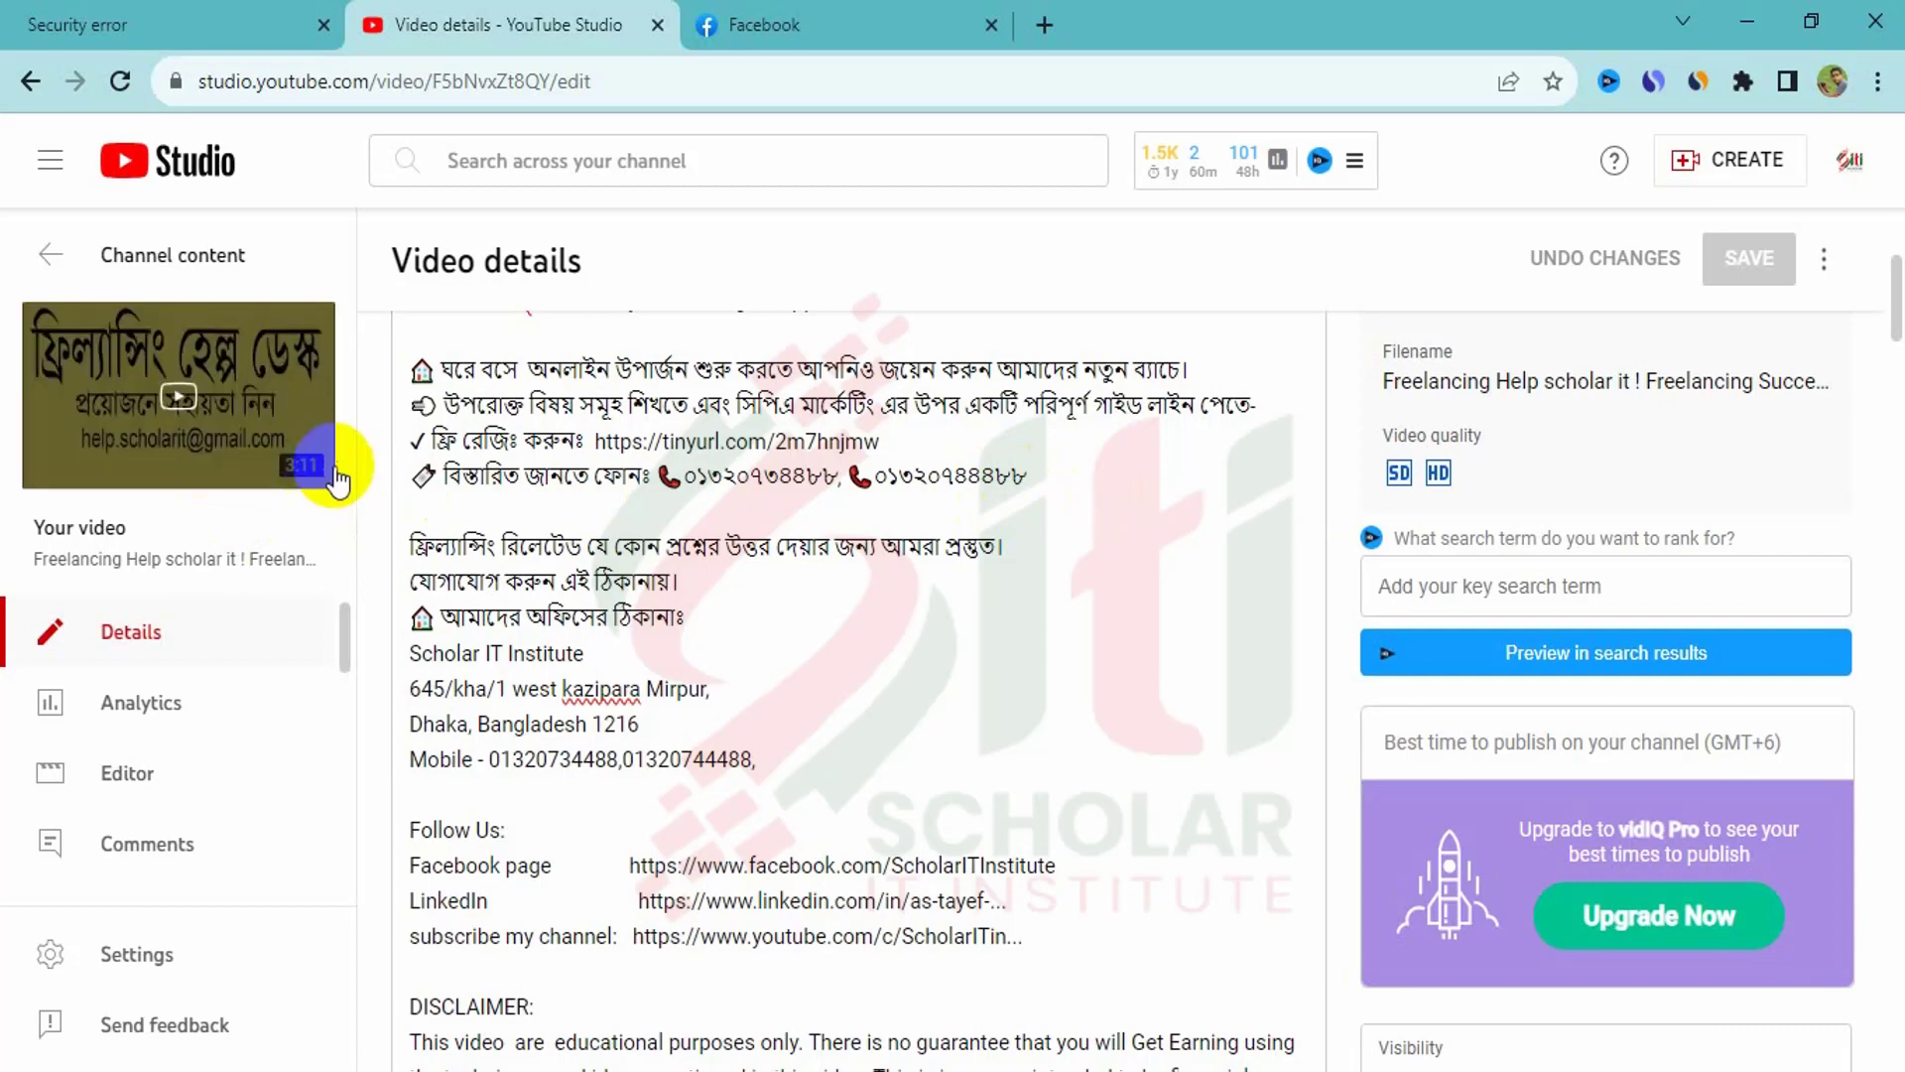
click(114, 474)
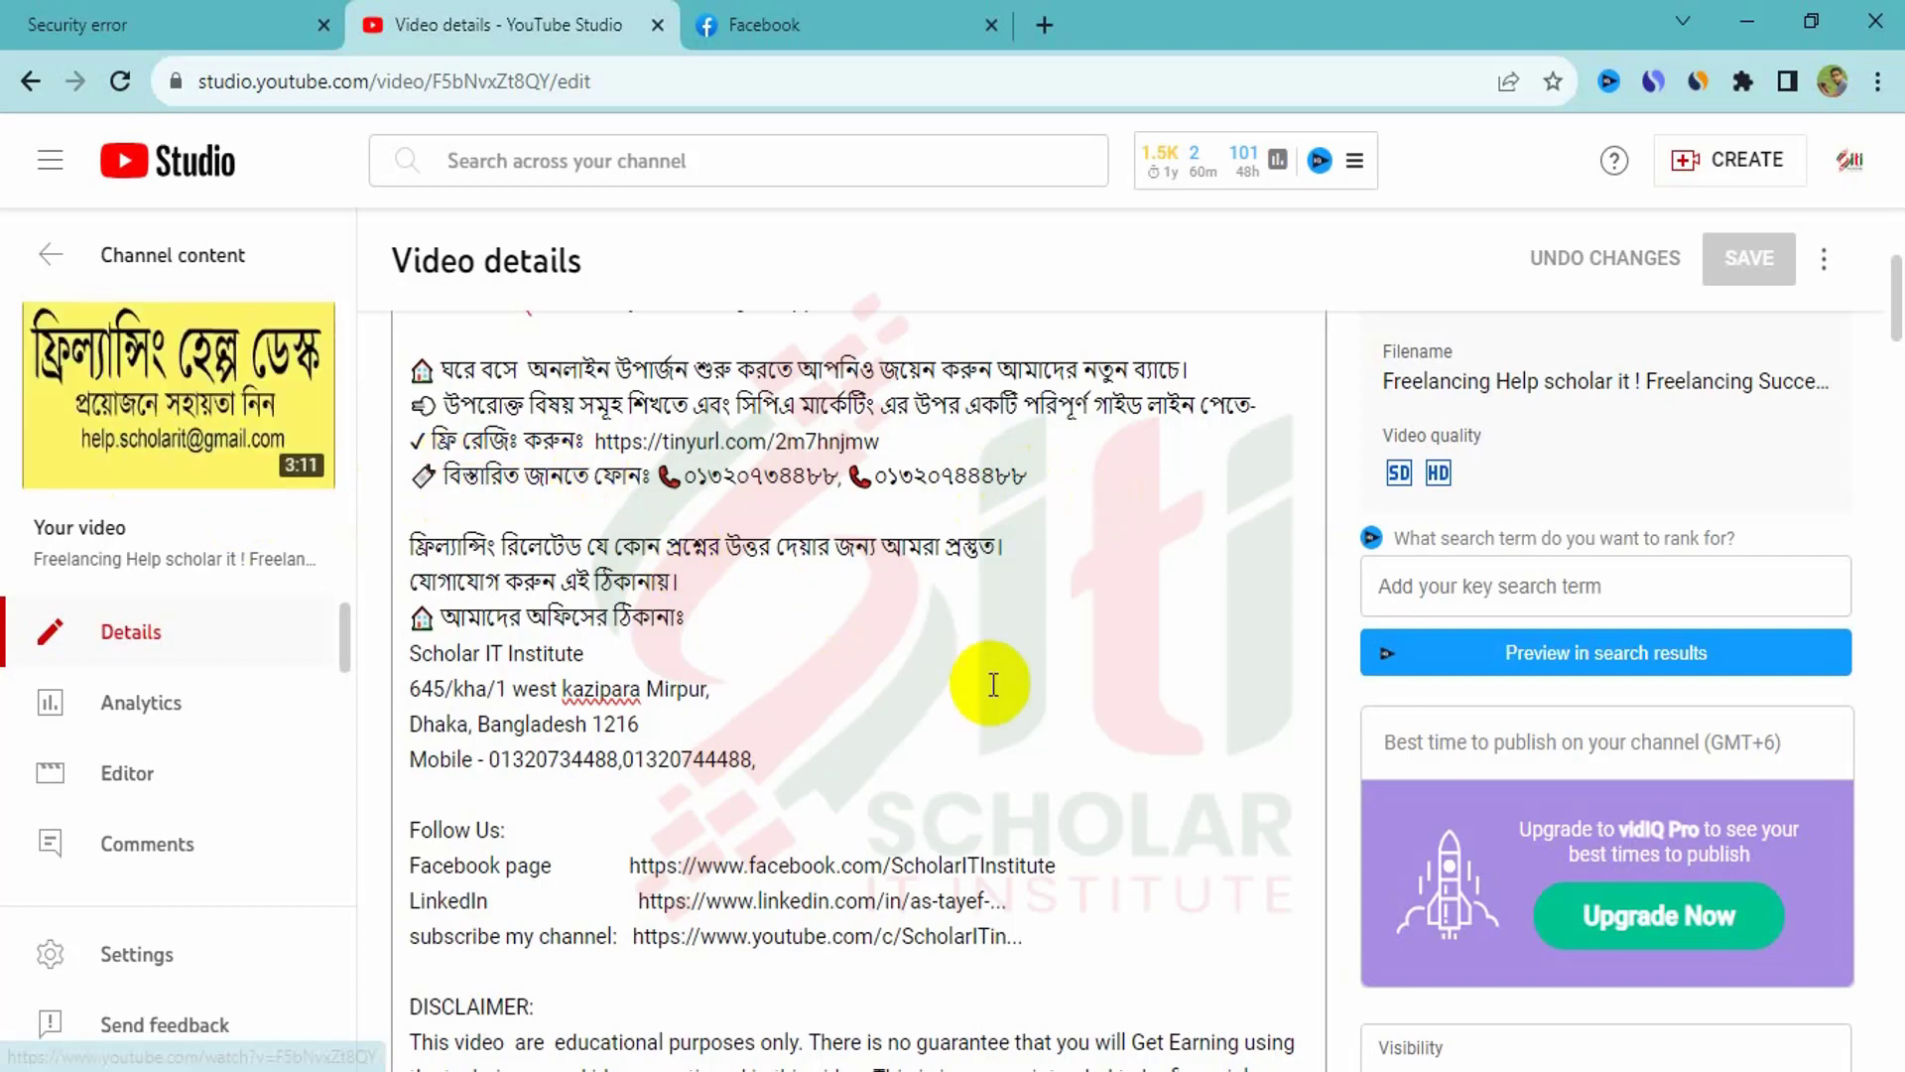
scroll(1010, 682, up, 4)
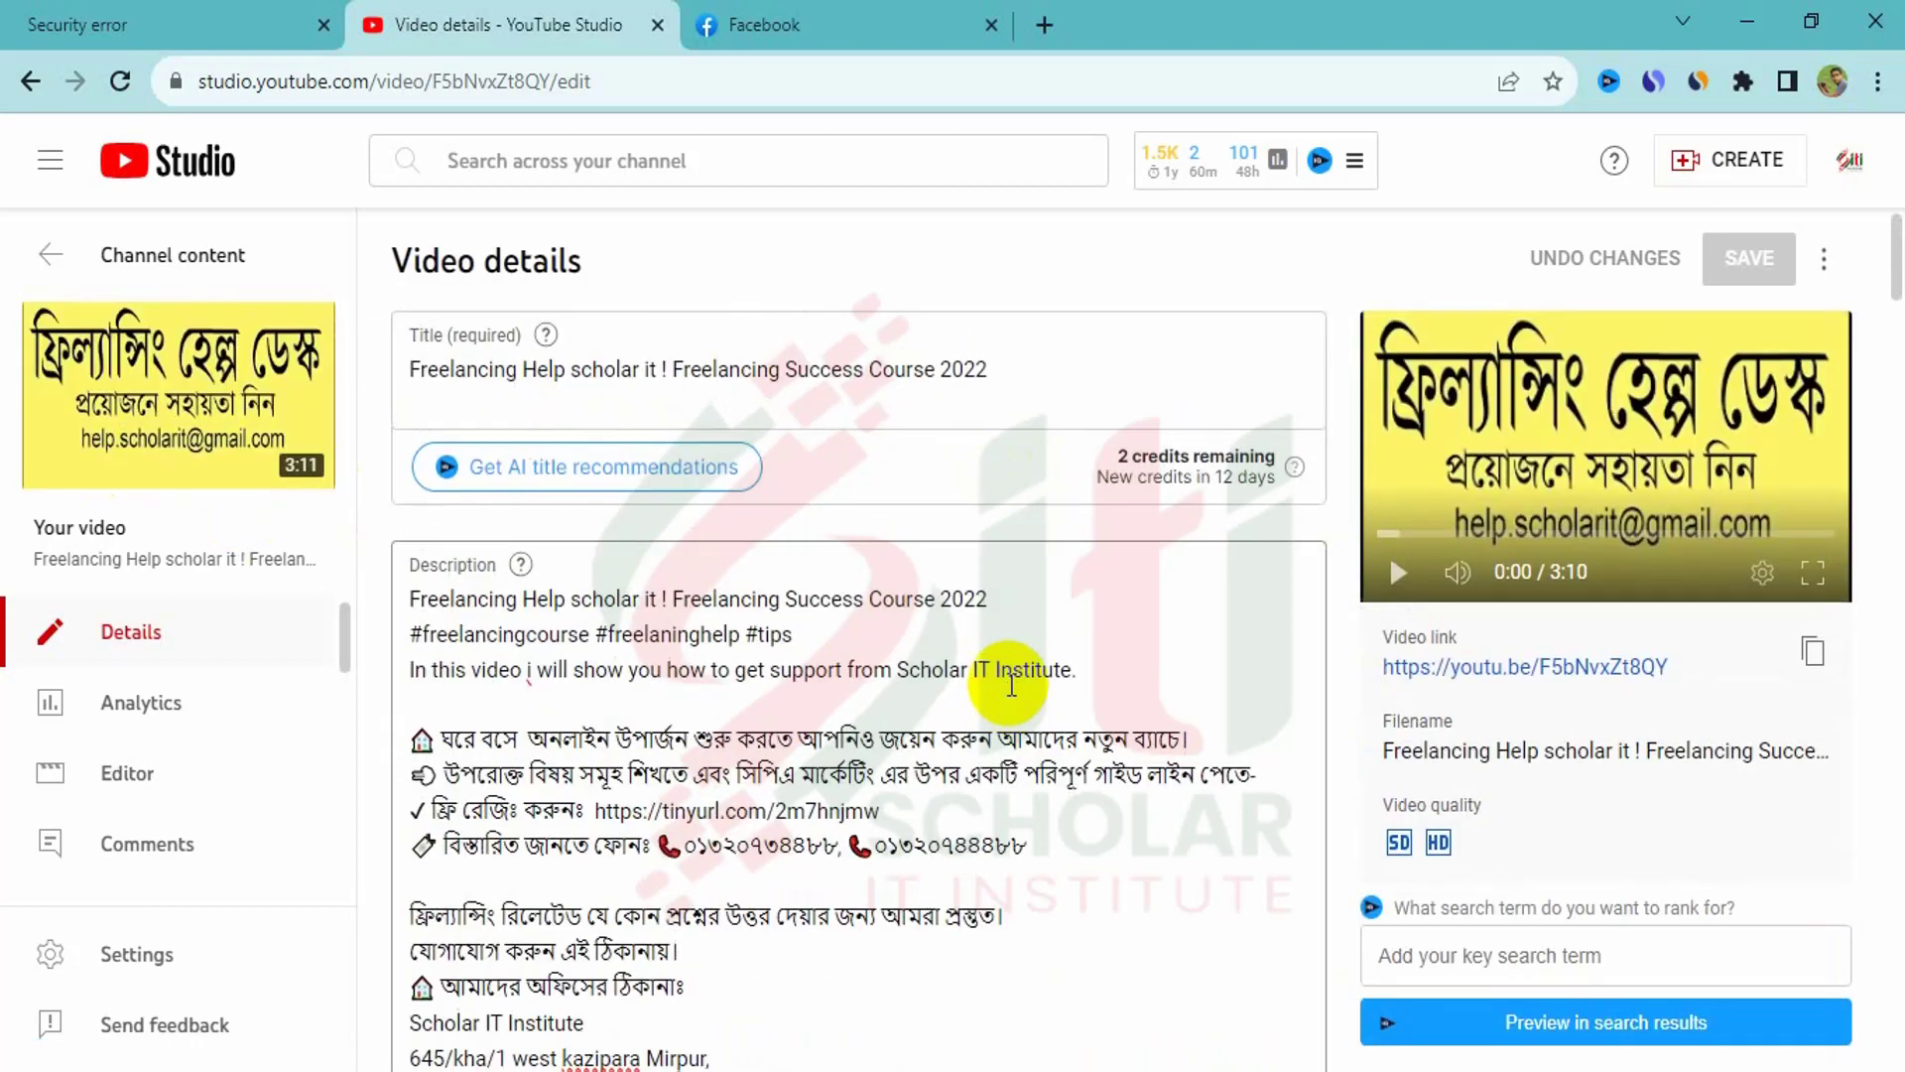